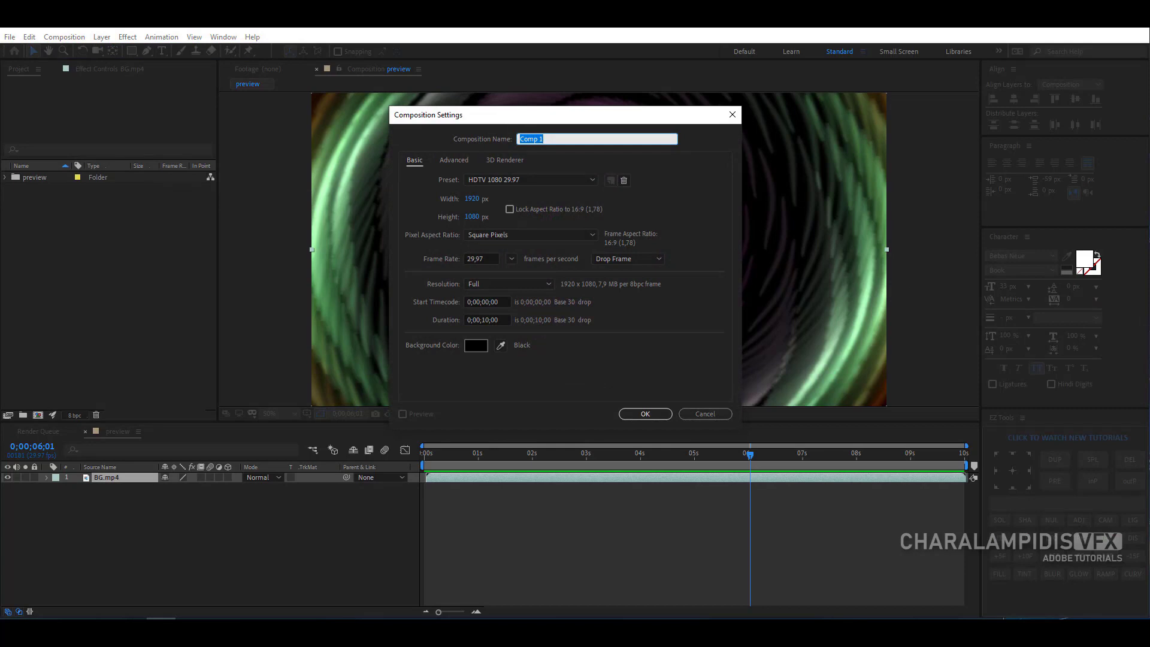
- Create a composition named BG at 1920 × 1080 px with a duration of 10 seconds
type("BG")
left_click(477, 200)
left_click(480, 217)
left_click(479, 320)
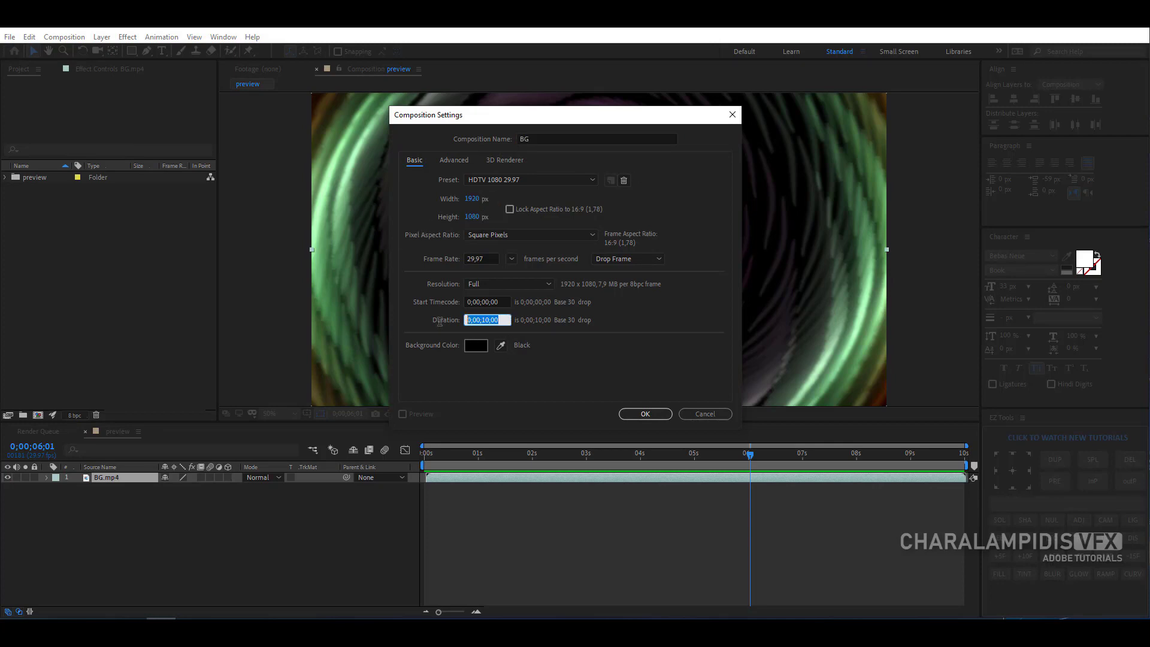
left_click(637, 414)
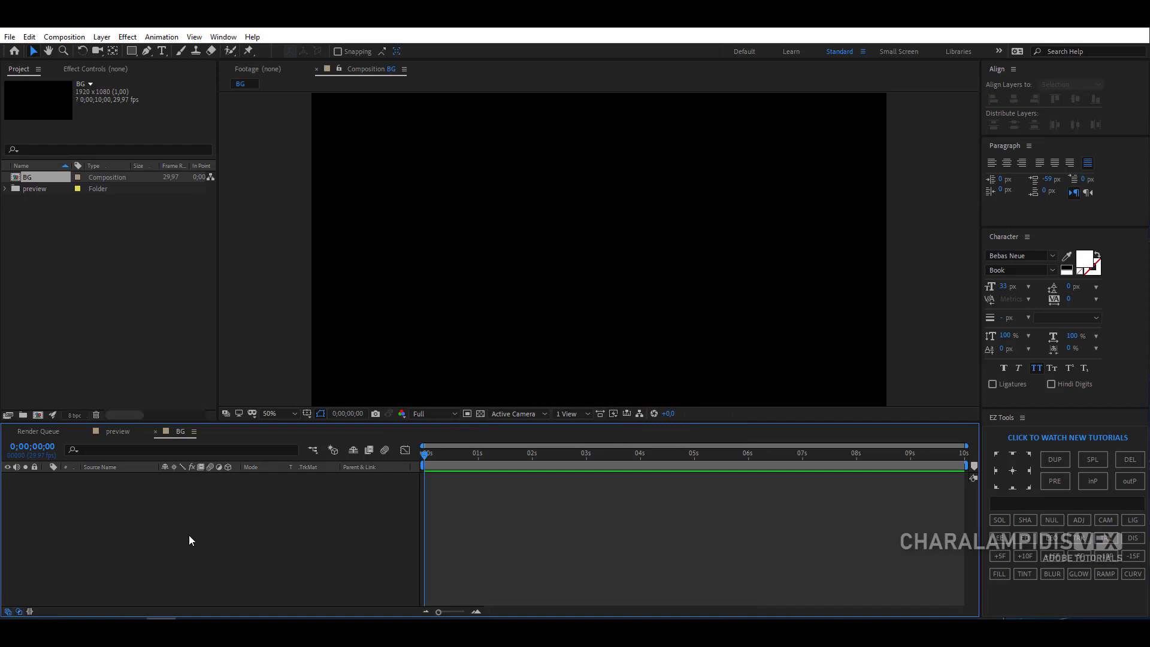
- Add a black solid named particle to the BG composition, matching the composition size
right_click(189, 541)
mouse_move(300, 405)
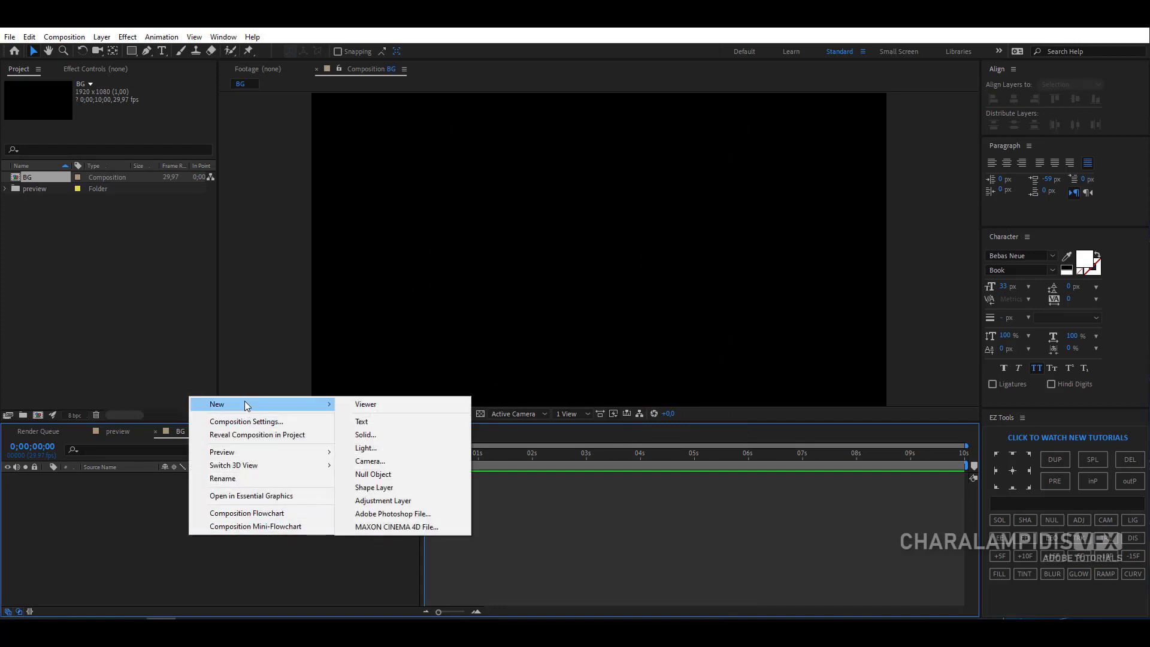
left_click(410, 436)
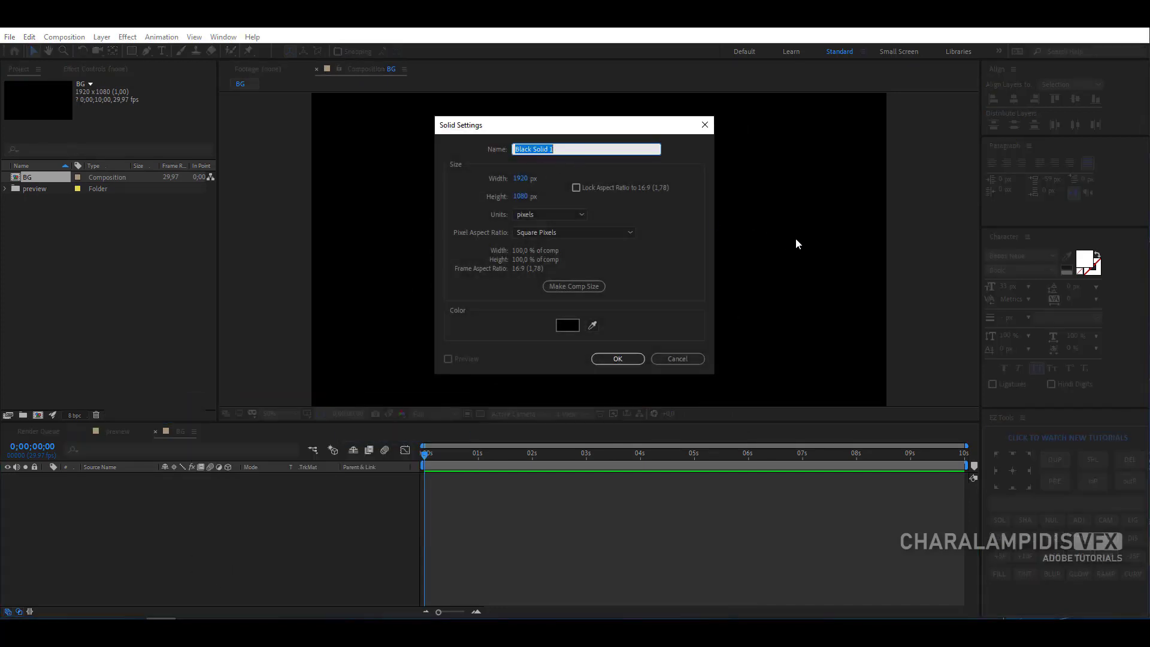
type("particle")
left_click(574, 286)
left_click(618, 358)
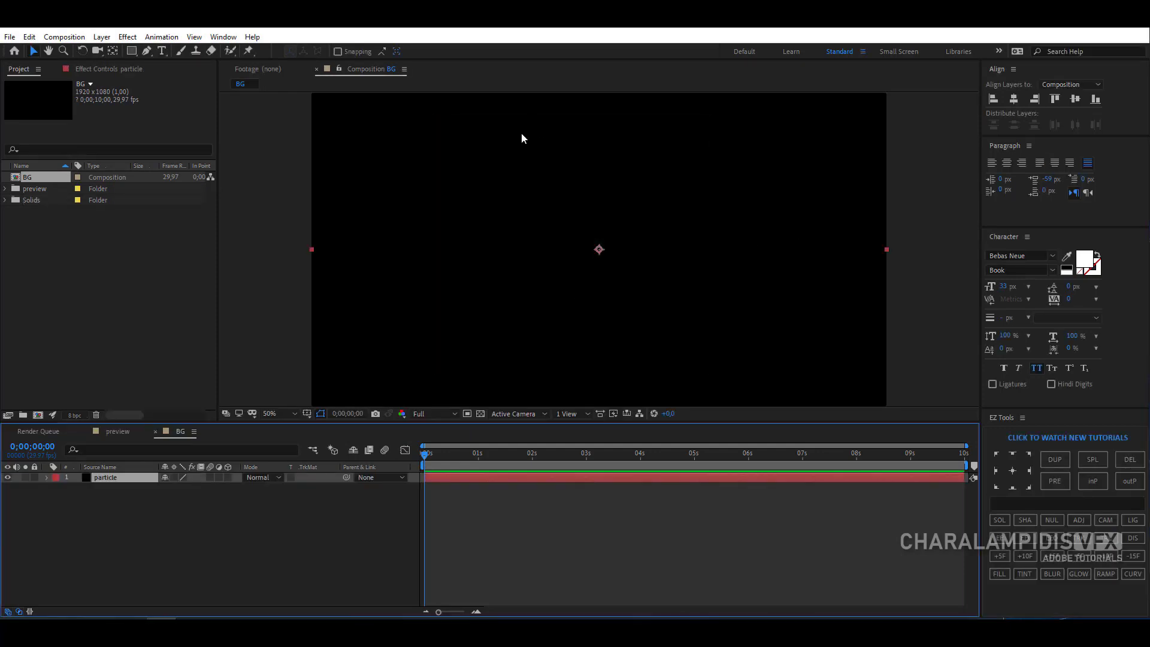
- Apply the BCC Particle Illusion effect to the particle solid and launch the Particle Illusion editor
left_click(128, 37)
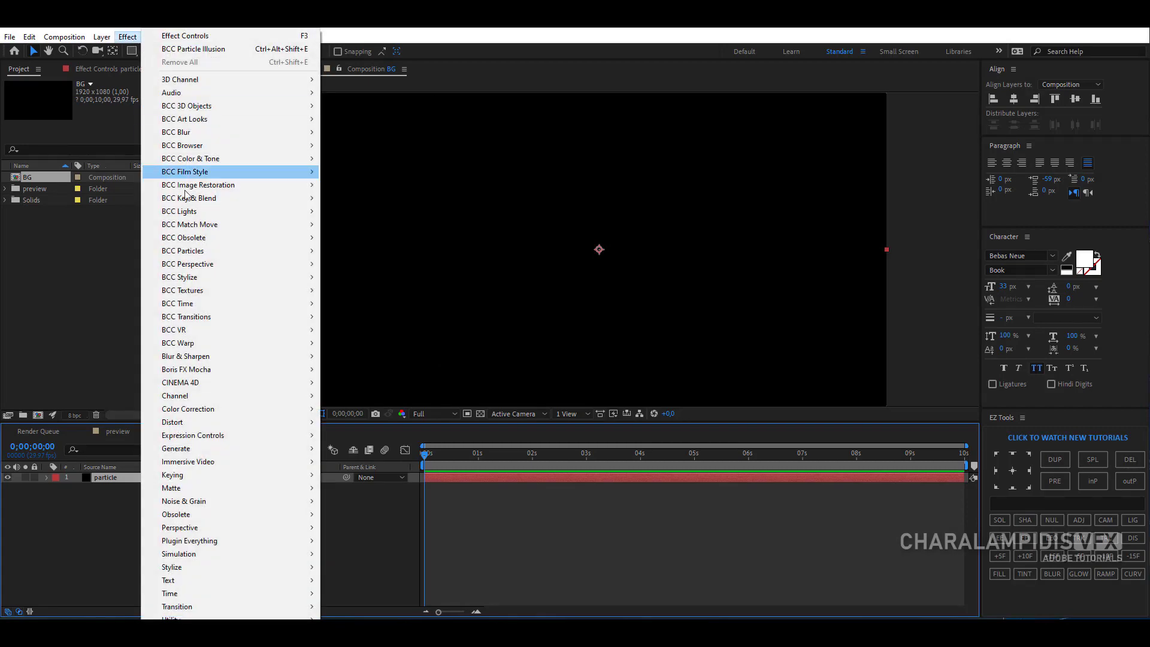
mouse_move(203, 252)
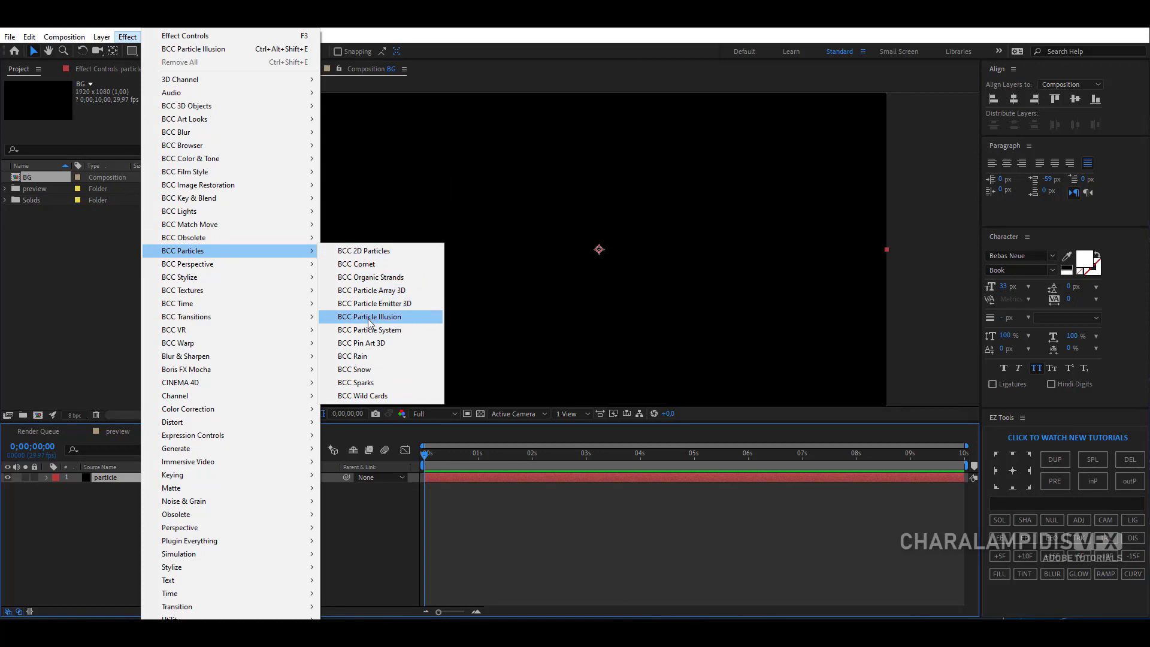
left_click(387, 318)
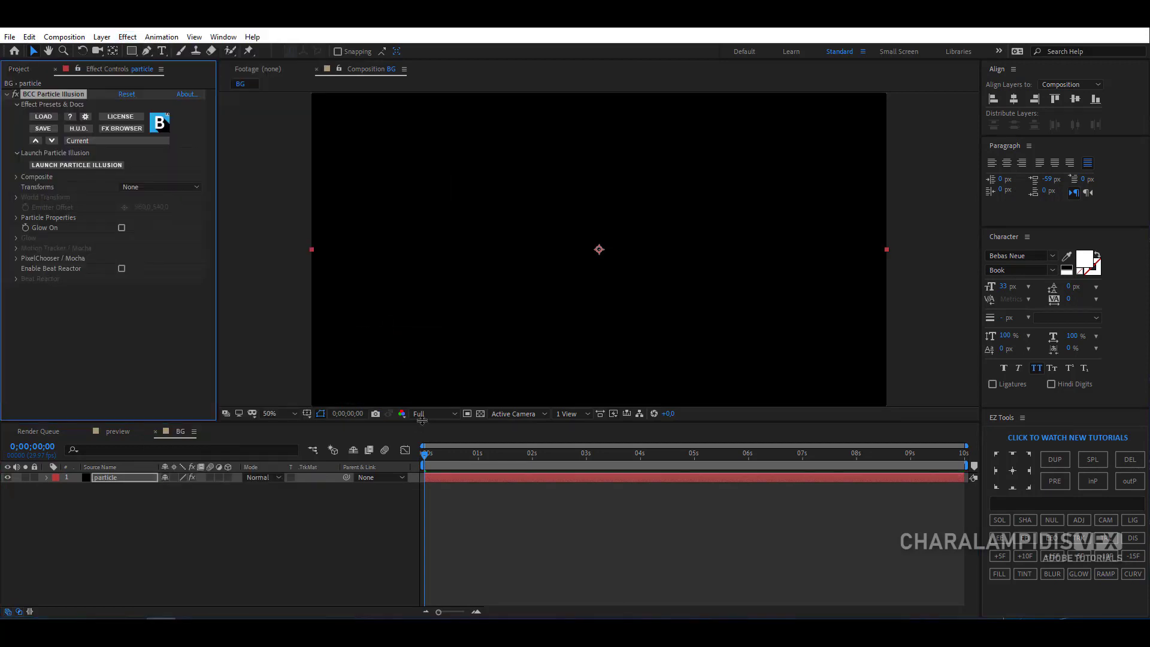
left_click_drag(422, 422, 434, 401)
left_click(75, 166)
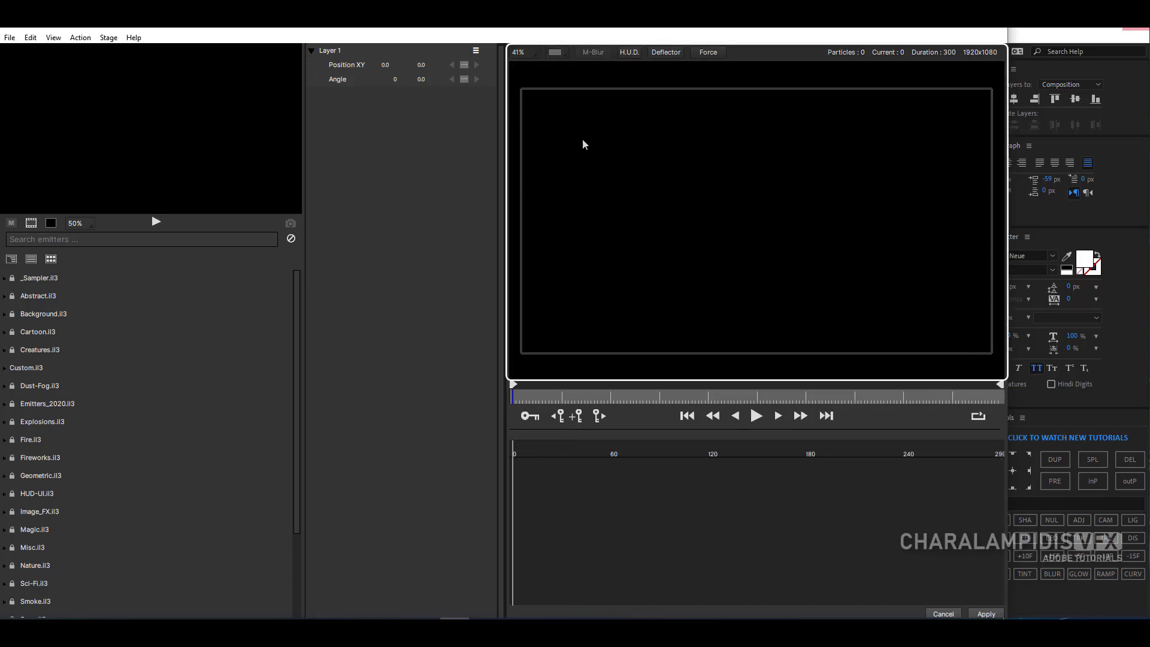
- Keep the stage zoom at Fit to 100% and try the checkerboard backdrop before returning to Composite over Black
left_click(516, 55)
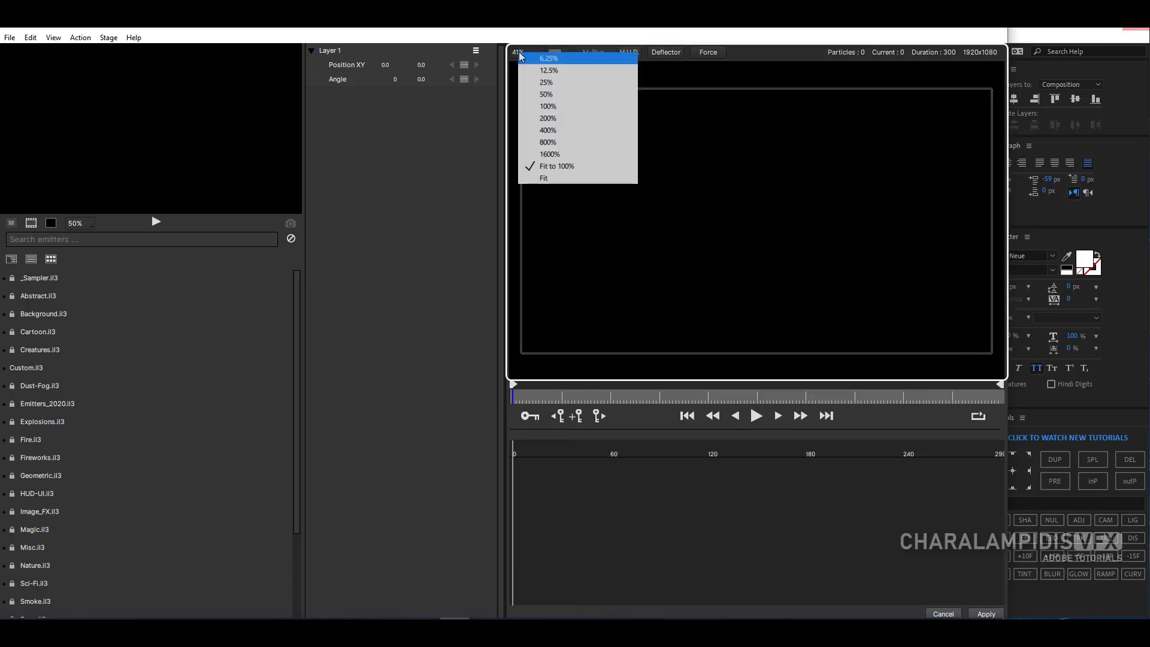
left_click(575, 162)
left_click(556, 54)
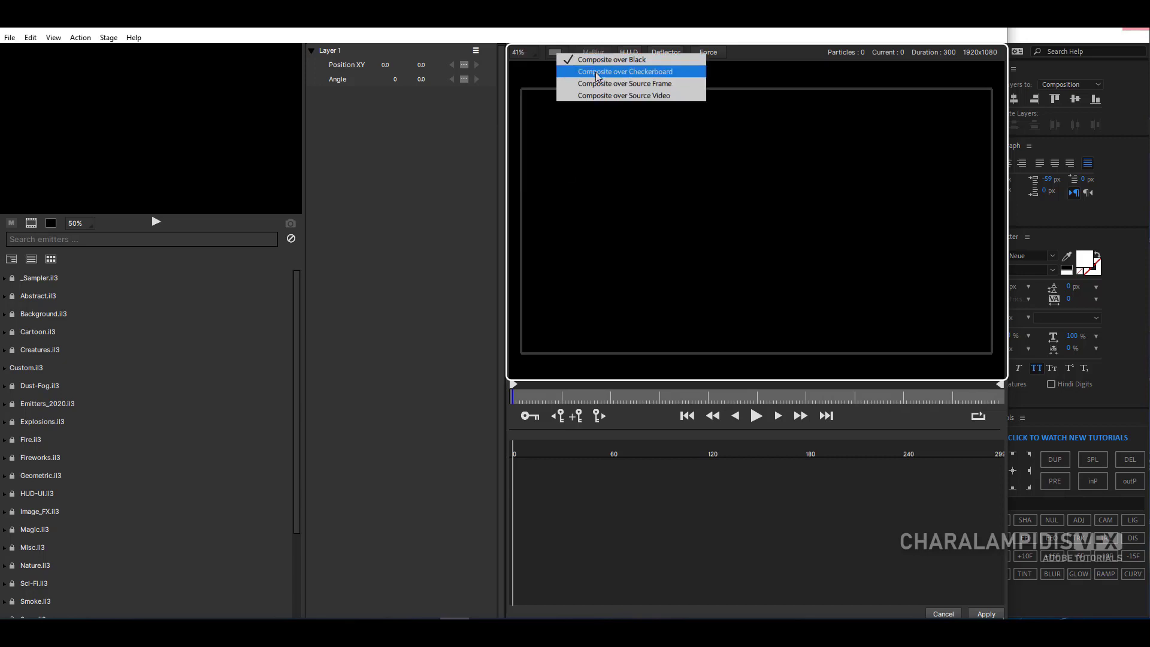
left_click(598, 72)
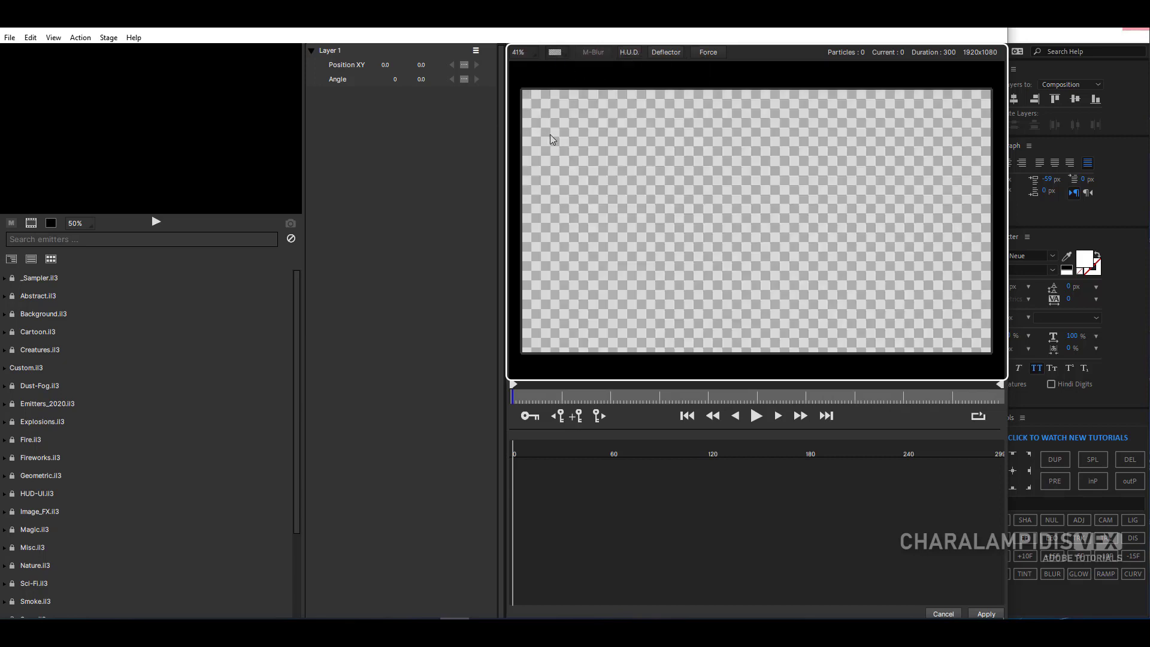
left_click(555, 53)
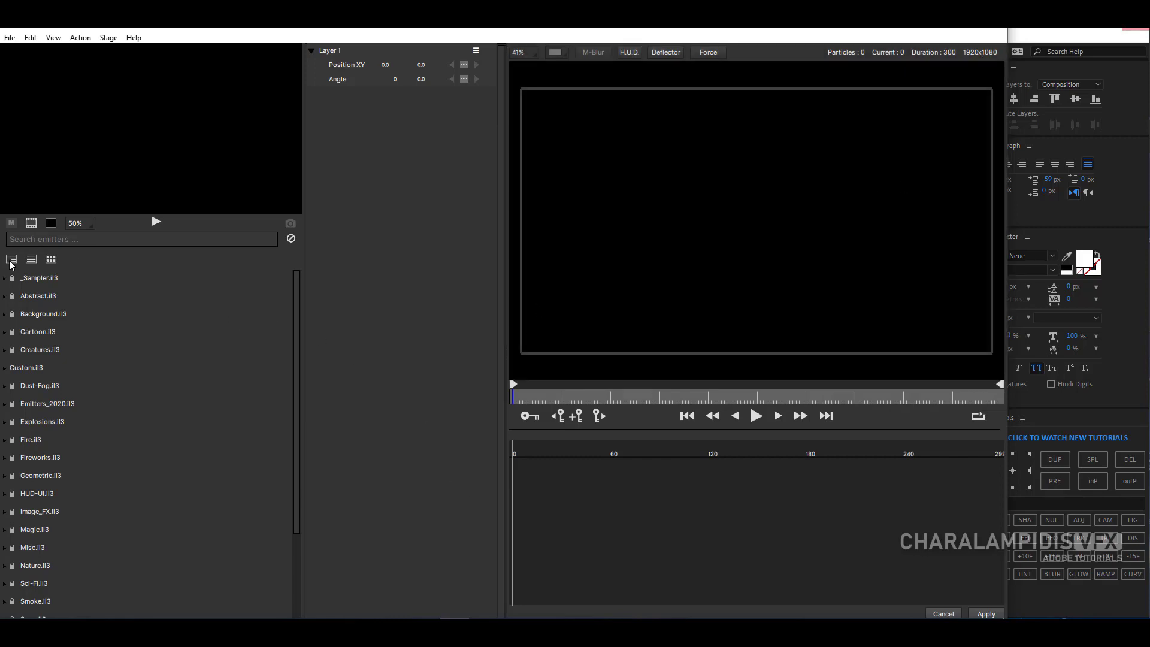
- Switch the emitter library to the detailed list and widen it to show the Library, Group and Shape columns
left_click_drag(296, 293, 299, 389)
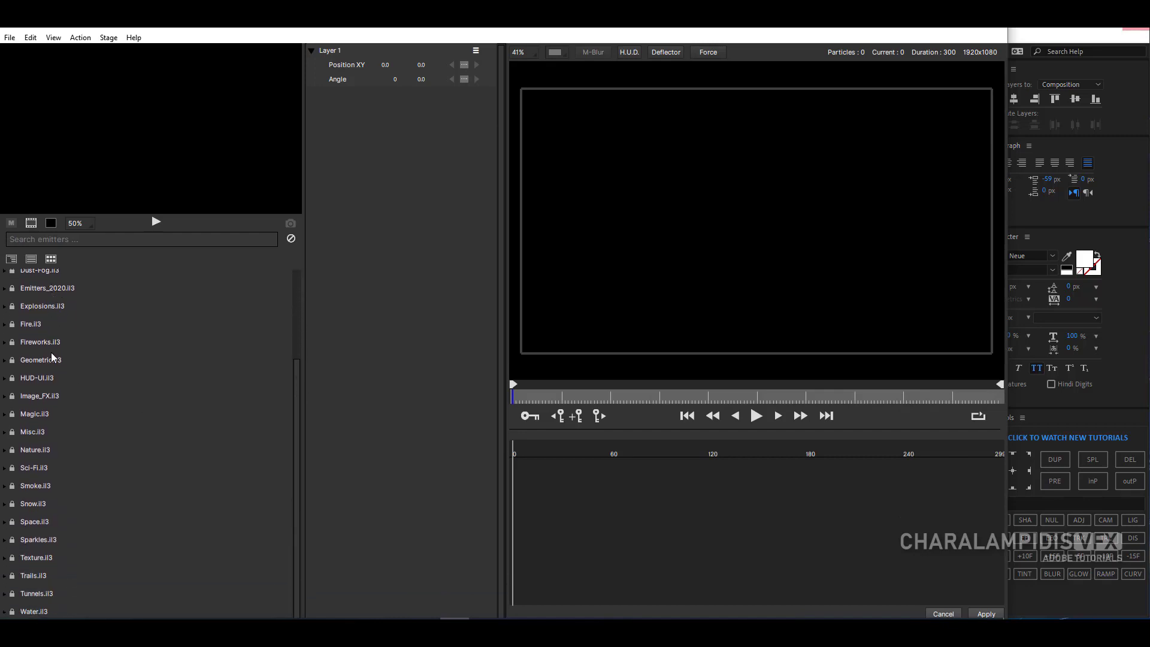
left_click(32, 261)
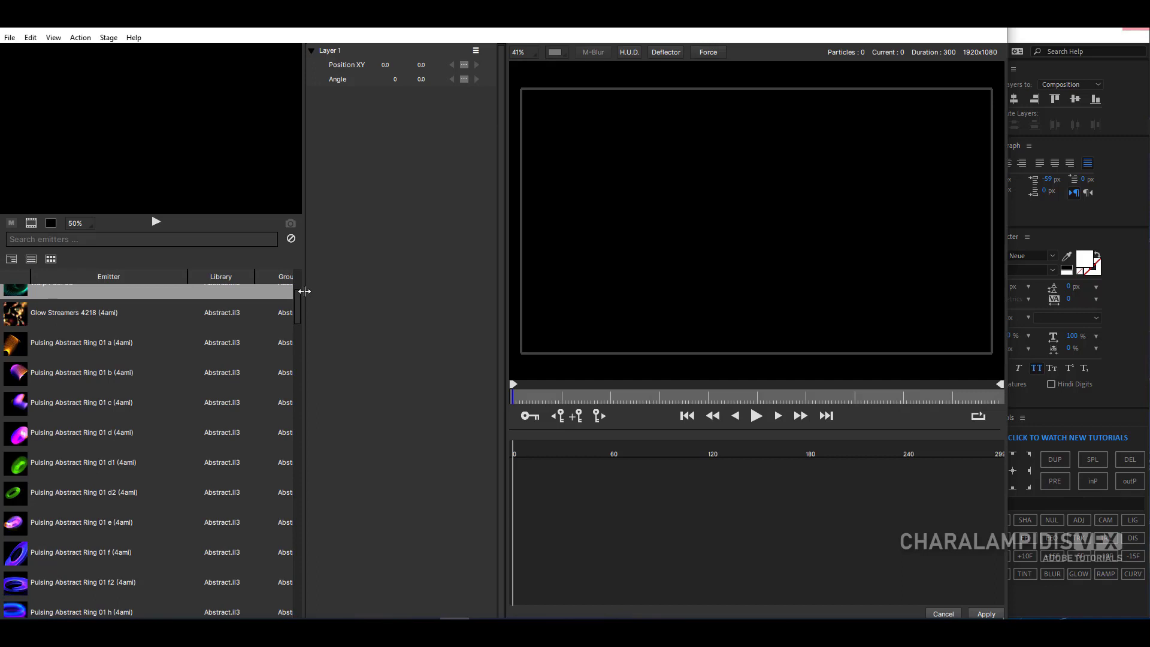
left_click_drag(306, 290, 434, 314)
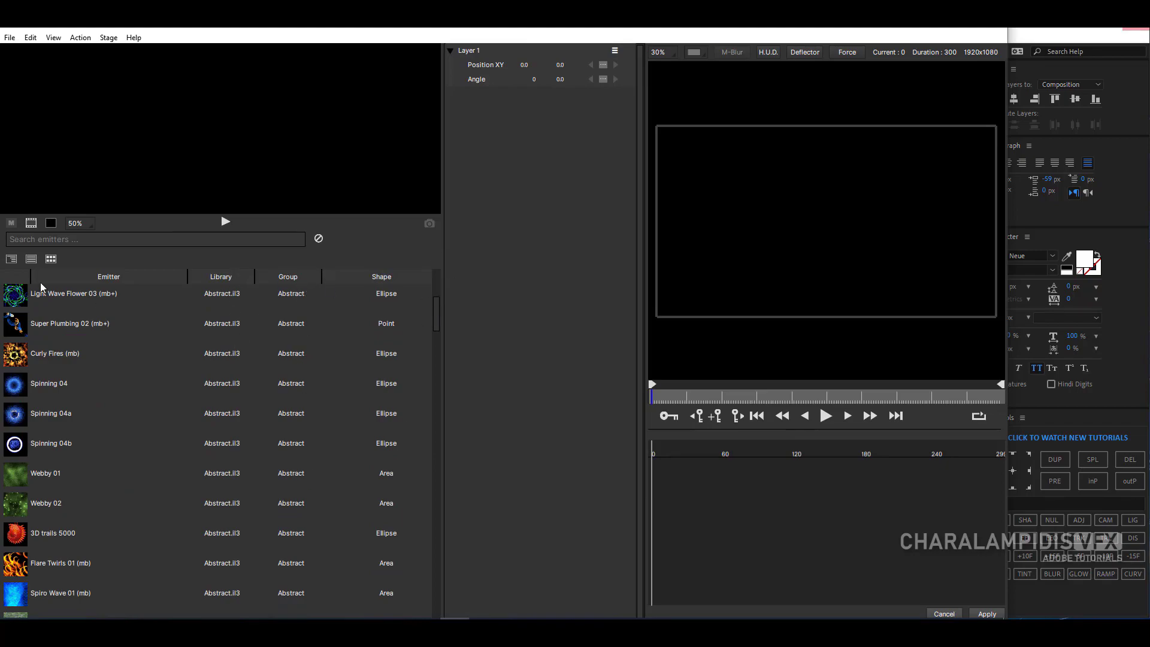
- Show the emitter library as thumbnails starting from its first emitters, and enlarge the thumbnails
left_click(52, 259)
left_click_drag(437, 302, 434, 280)
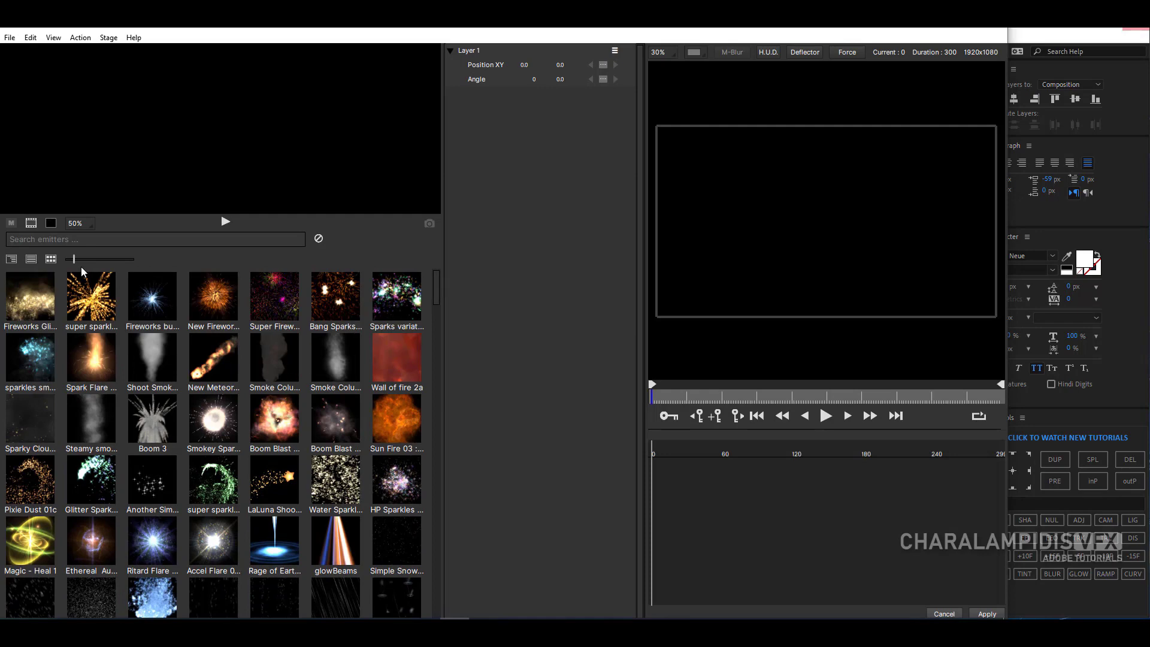
left_click_drag(74, 261, 100, 261)
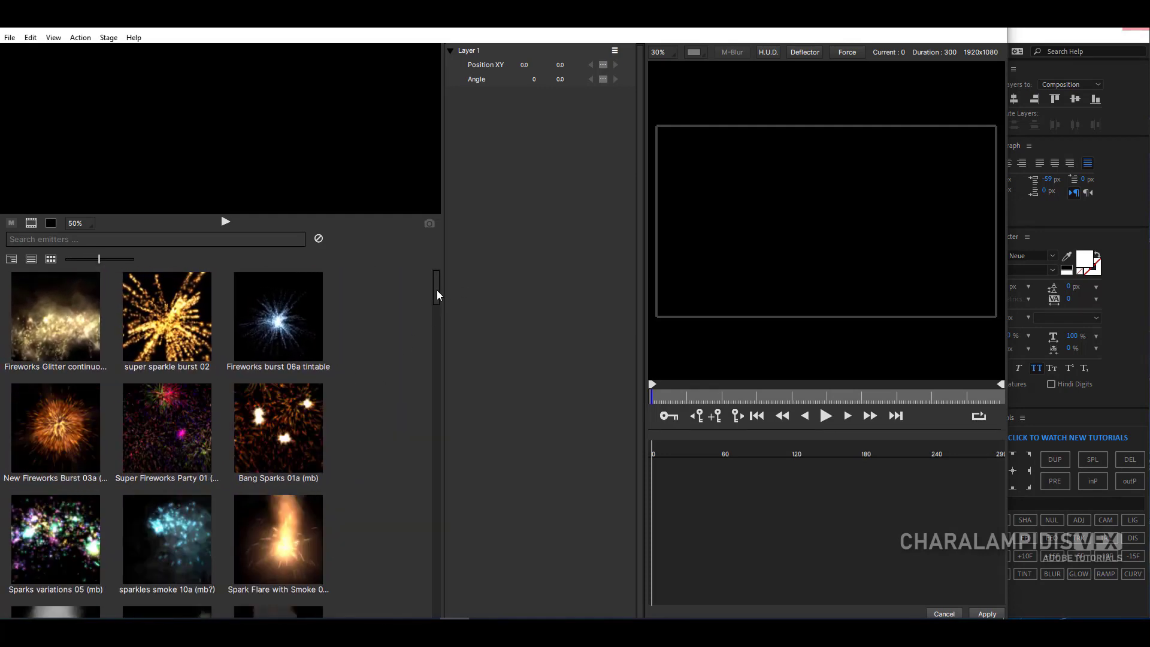
left_click_drag(437, 293, 437, 296)
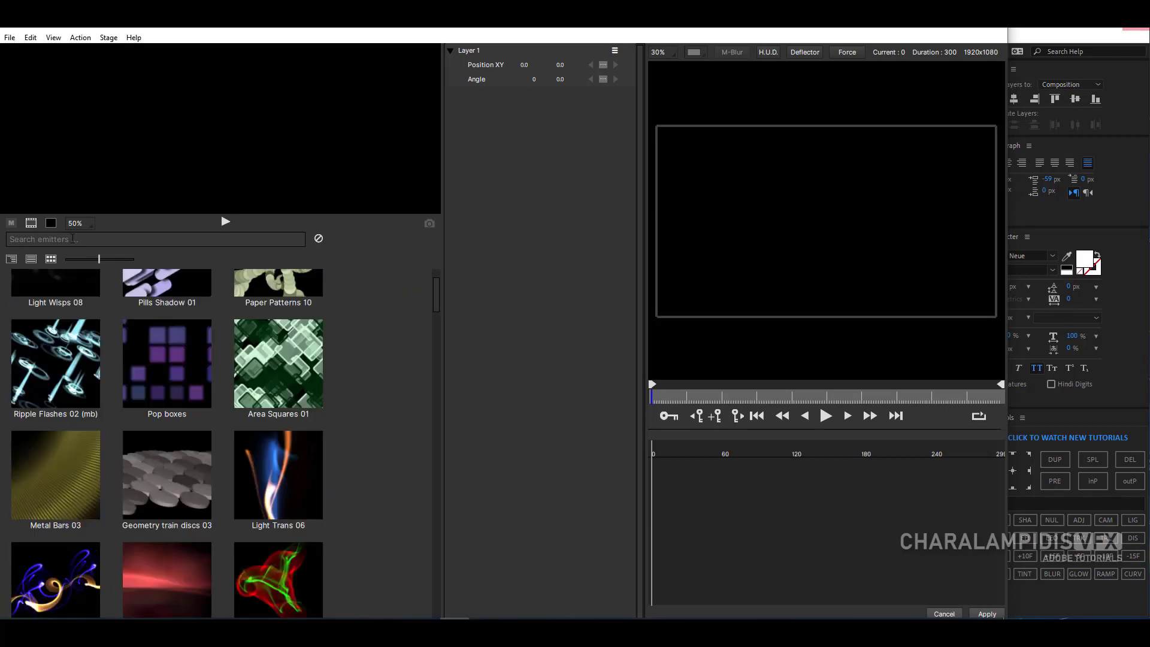
- Search the emitter library for "grid" and shrink the thumbnails to the smallest size
type("grid")
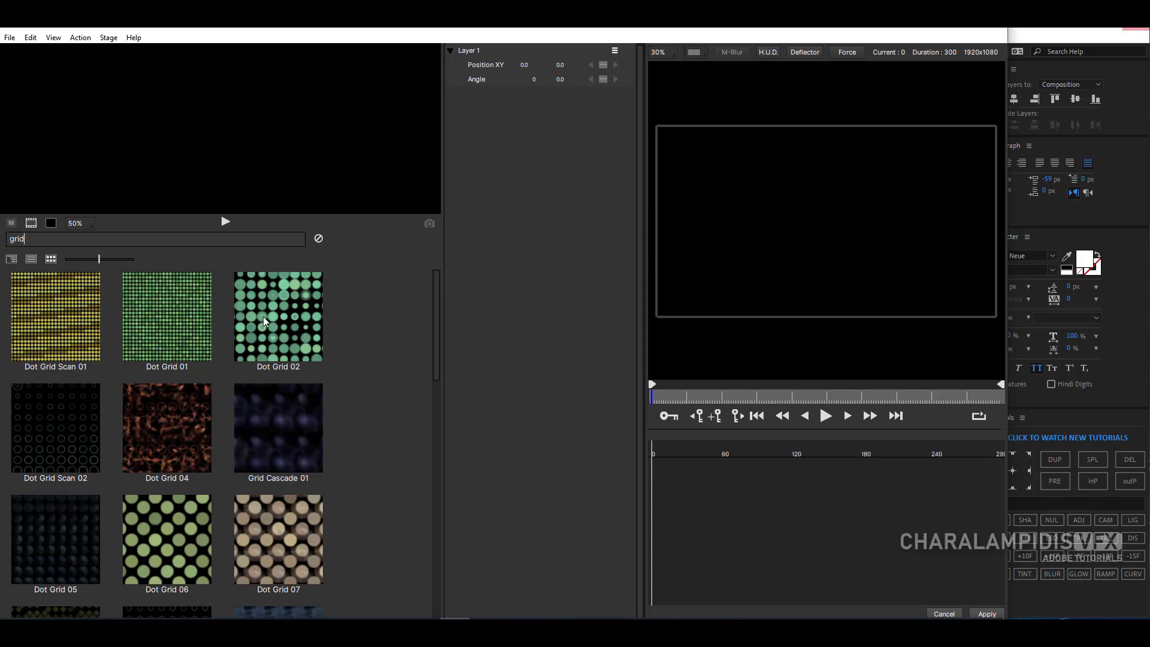
mouse_move(438, 308)
left_mouse_down()
mouse_move(458, 458)
mouse_move(459, 308)
left_mouse_up()
left_click_drag(99, 259, 67, 261)
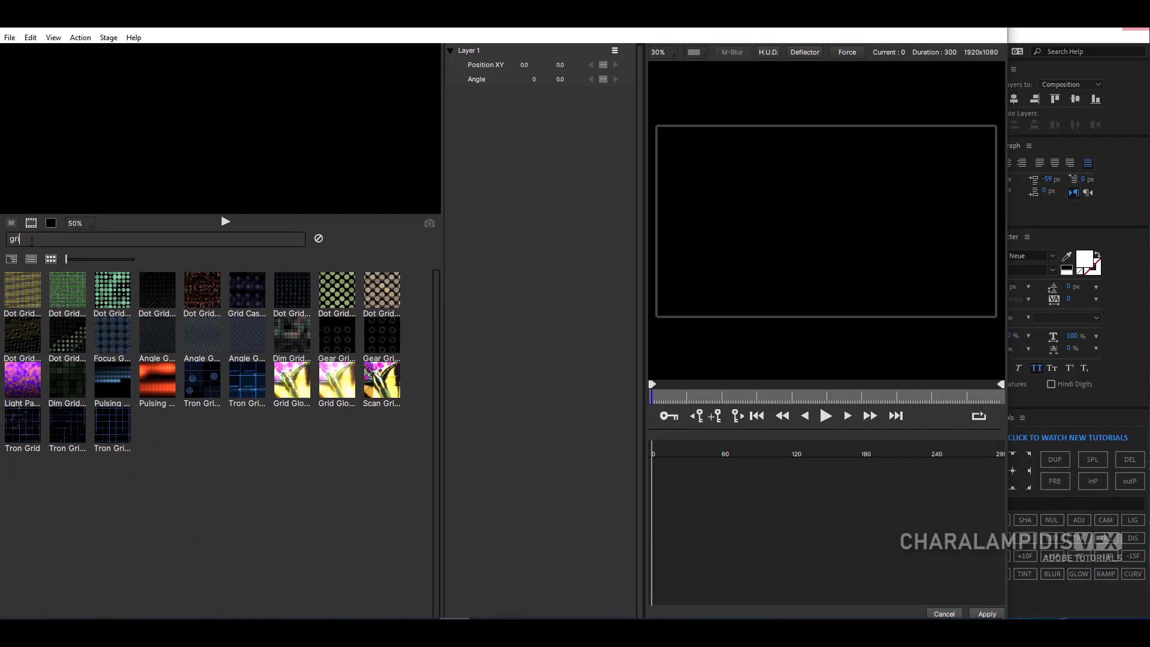
- Clear the emitter search and load the Browse layout
key("BackSpace")
key("BackSpace")
key("BackSpace")
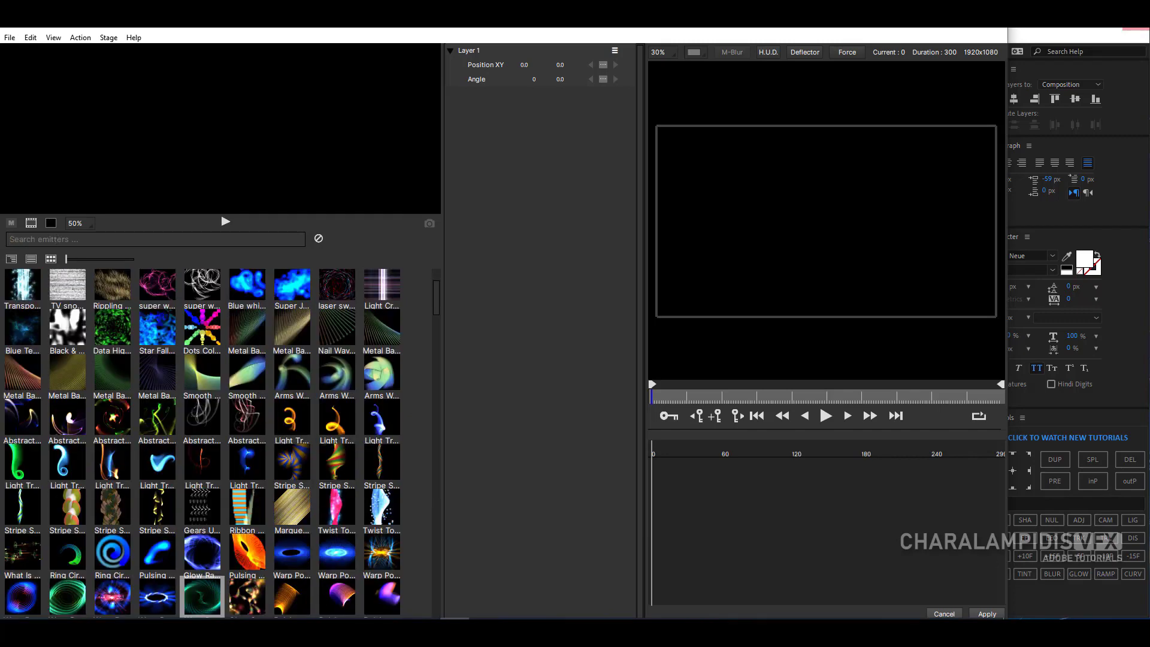
left_click(54, 39)
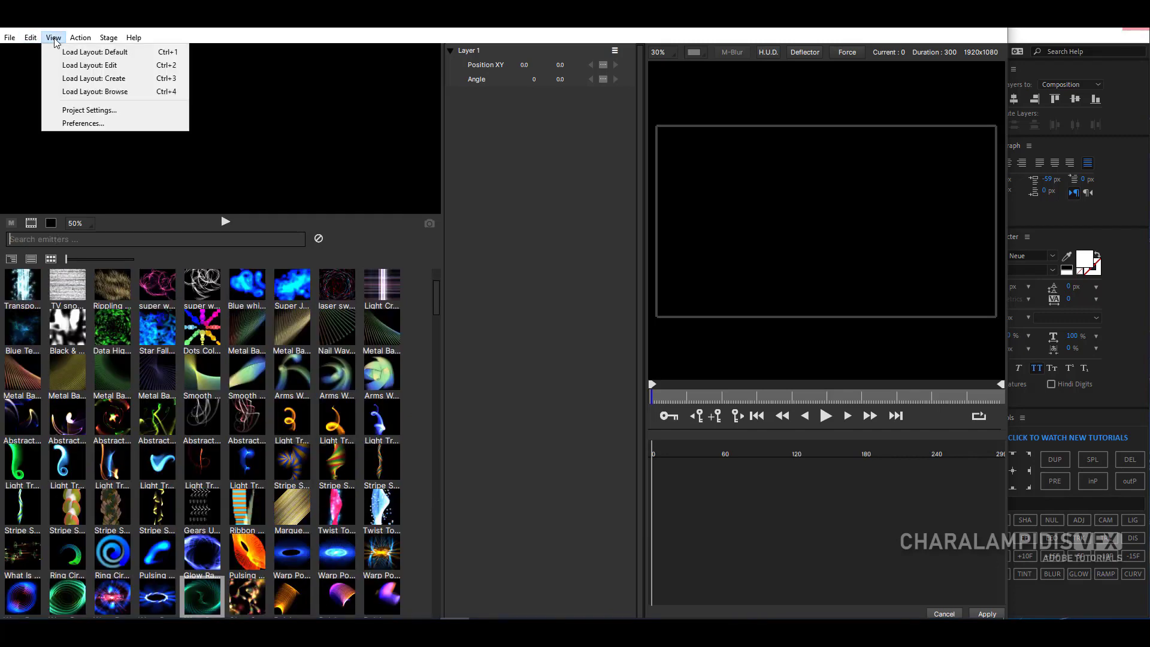
left_click(95, 91)
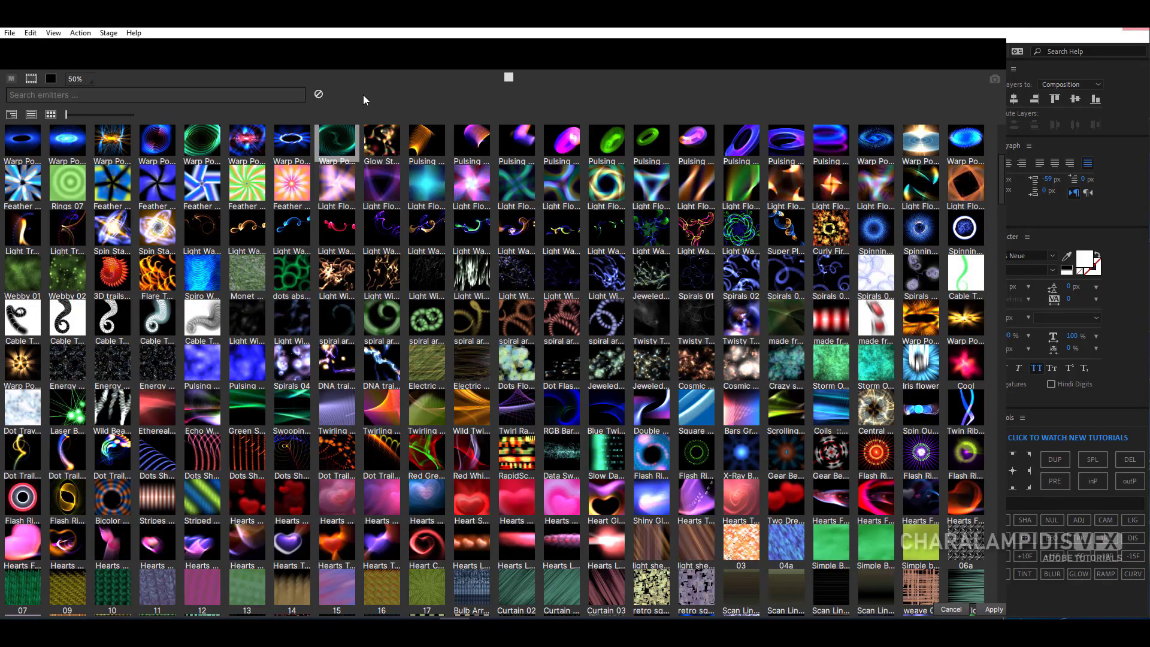
- Look through the emitter thumbnails from the beginning to the end of the library and return to the start
scroll(429, 164, "up", 5)
scroll(430, 166, "up", 1)
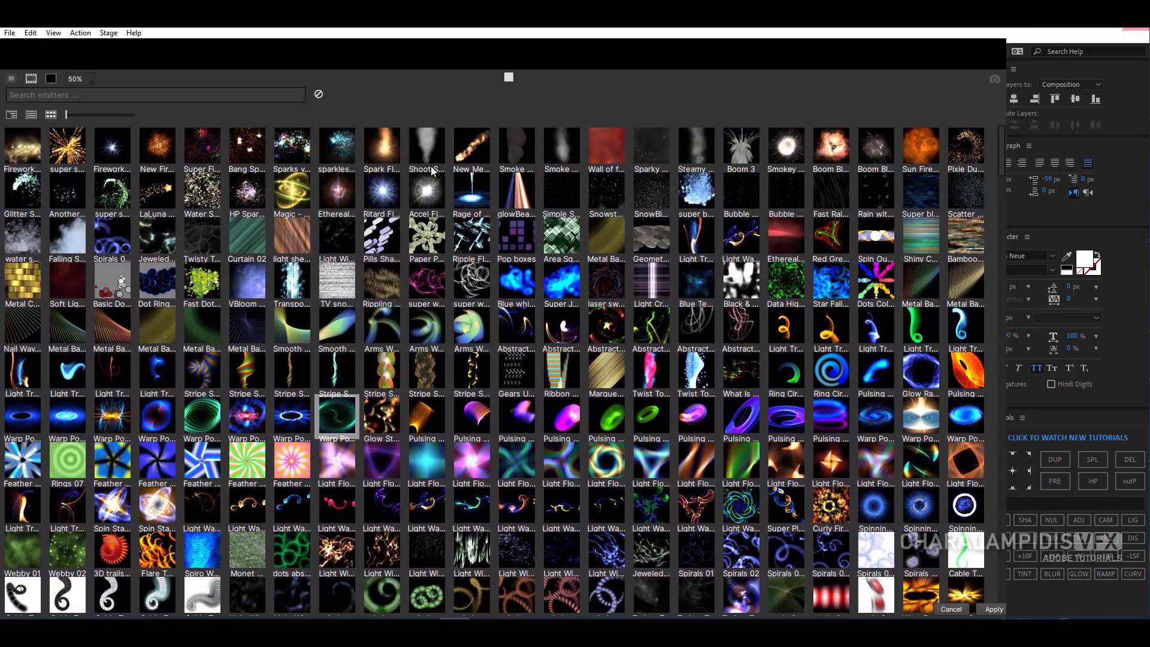
scroll(999, 150, "down", 6)
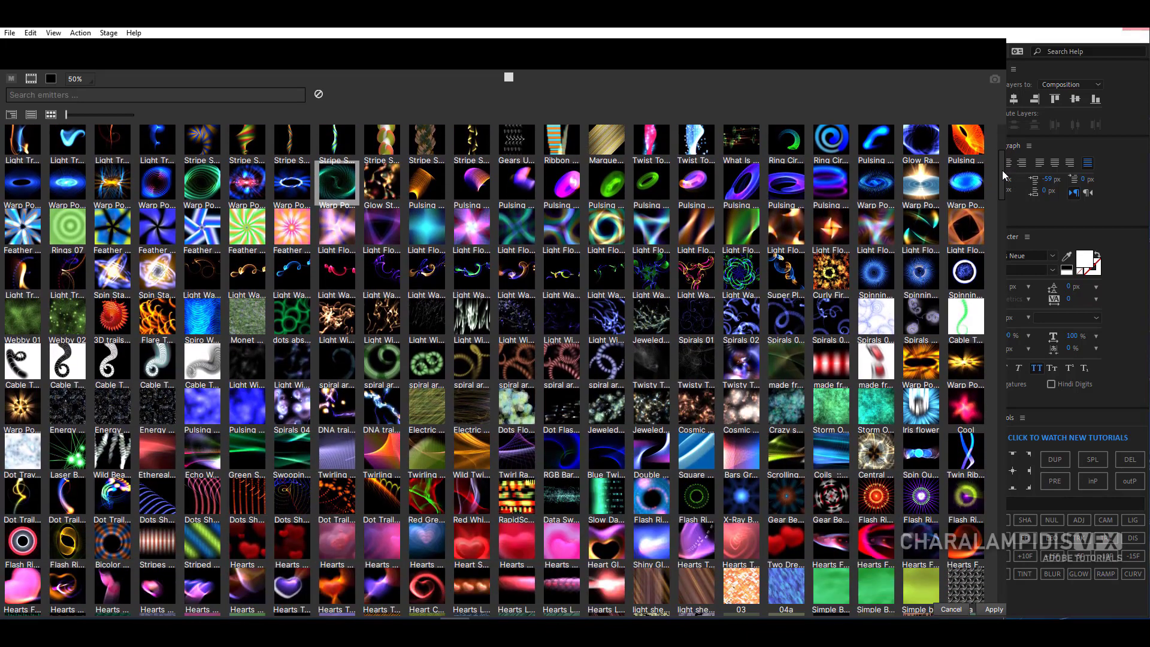
scroll(336, 182, "down", 2)
scroll(336, 182, "down", 4)
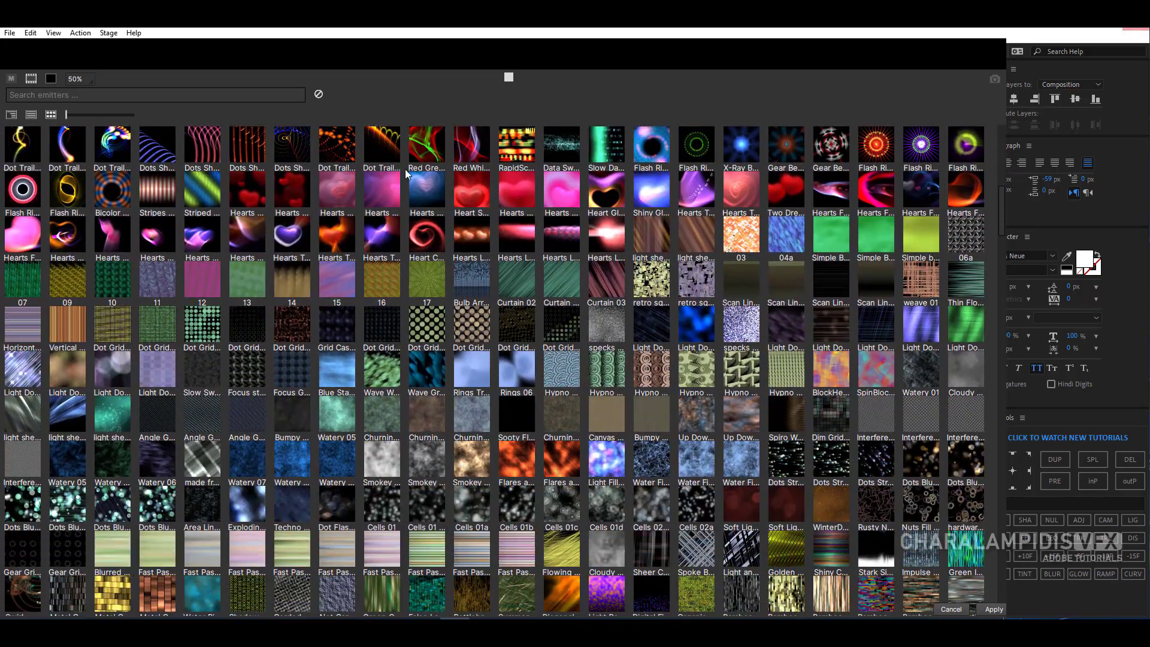
scroll(318, 189, "down", 2)
scroll(300, 195, "up", 2)
scroll(242, 200, "down", 6)
scroll(241, 199, "down", 14)
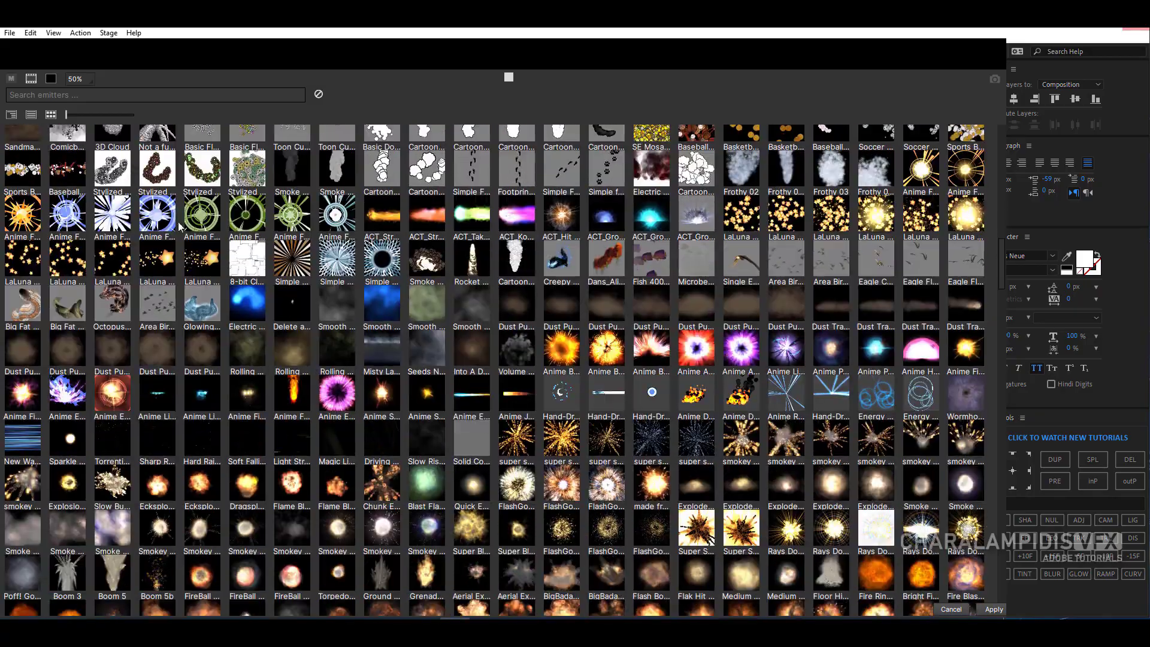
scroll(305, 242, "down", 15)
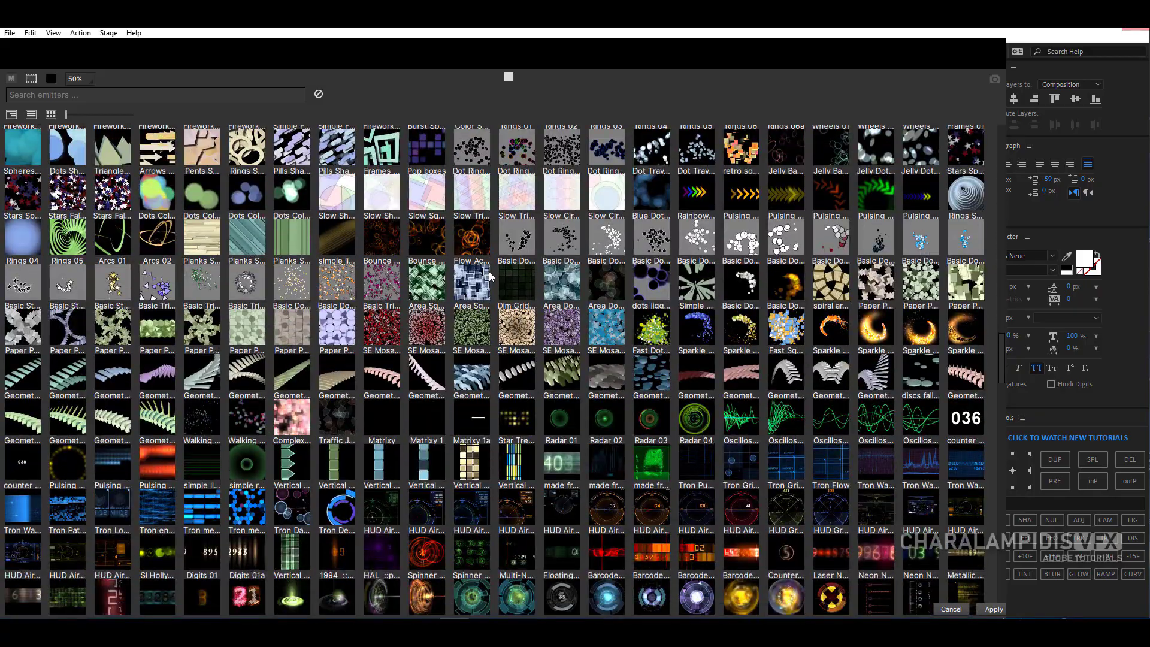
scroll(489, 272, "down", 5)
scroll(507, 290, "down", 7)
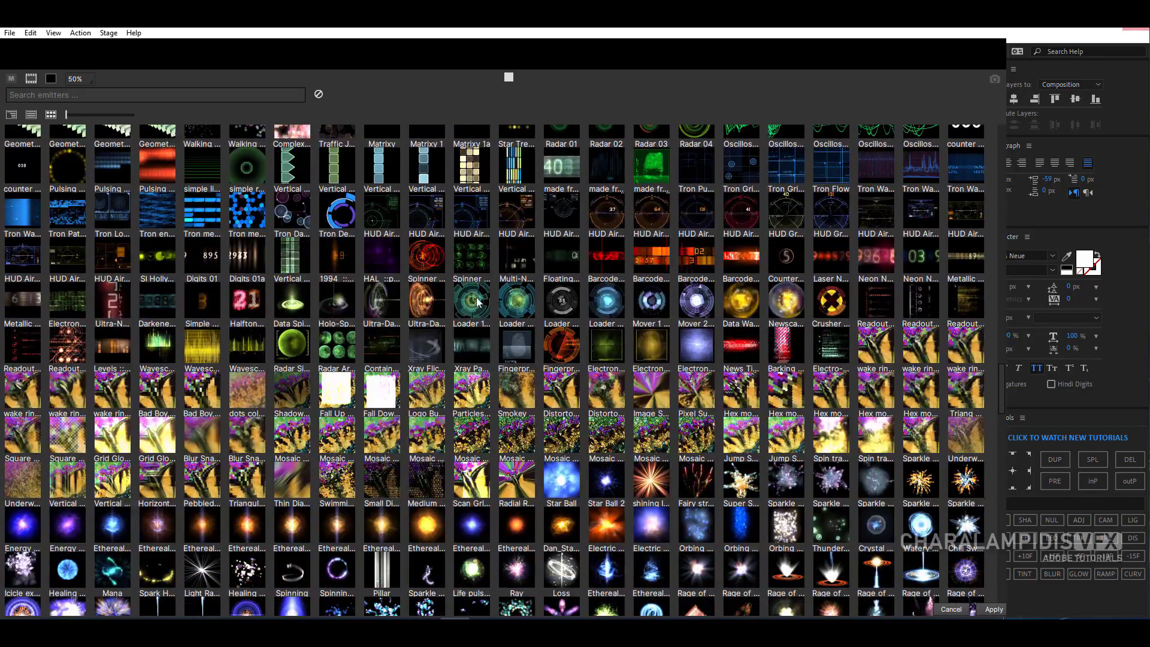
scroll(625, 292, "down", 3)
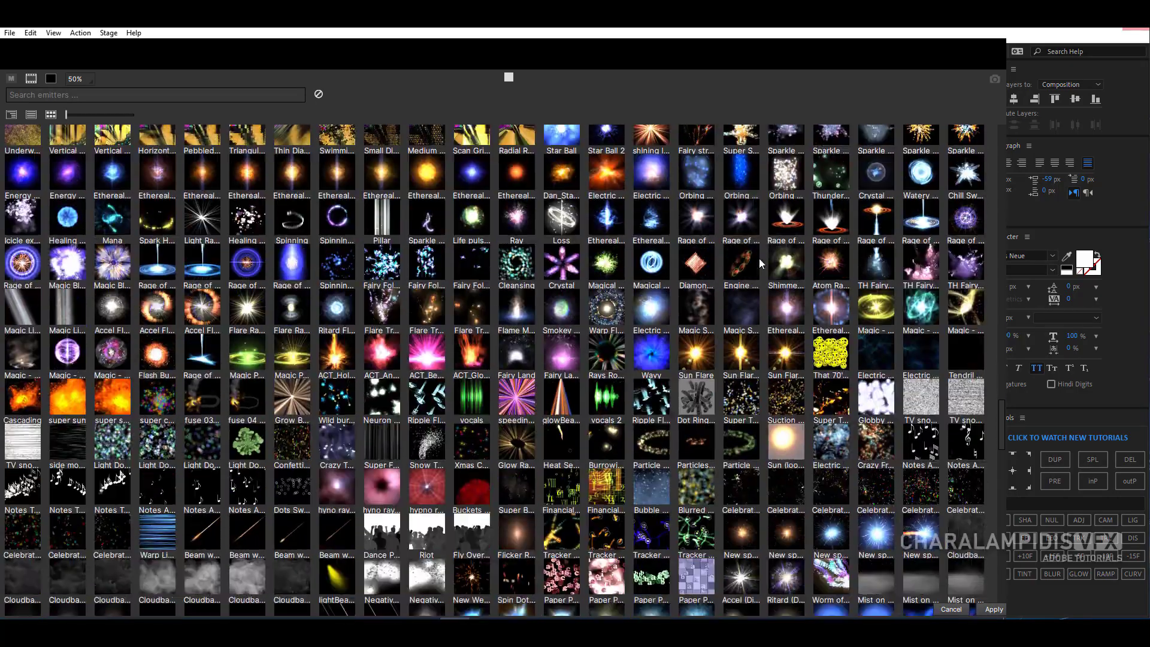
scroll(611, 268, "down", 3)
scroll(610, 268, "down", 20)
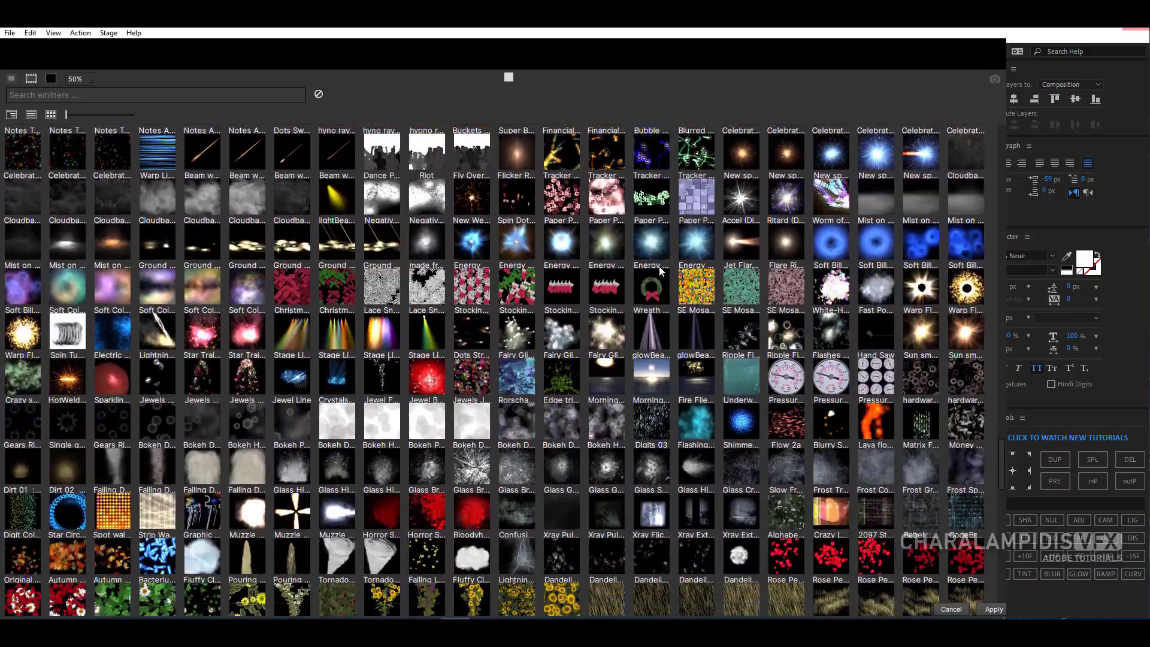
scroll(312, 350, "down", 1)
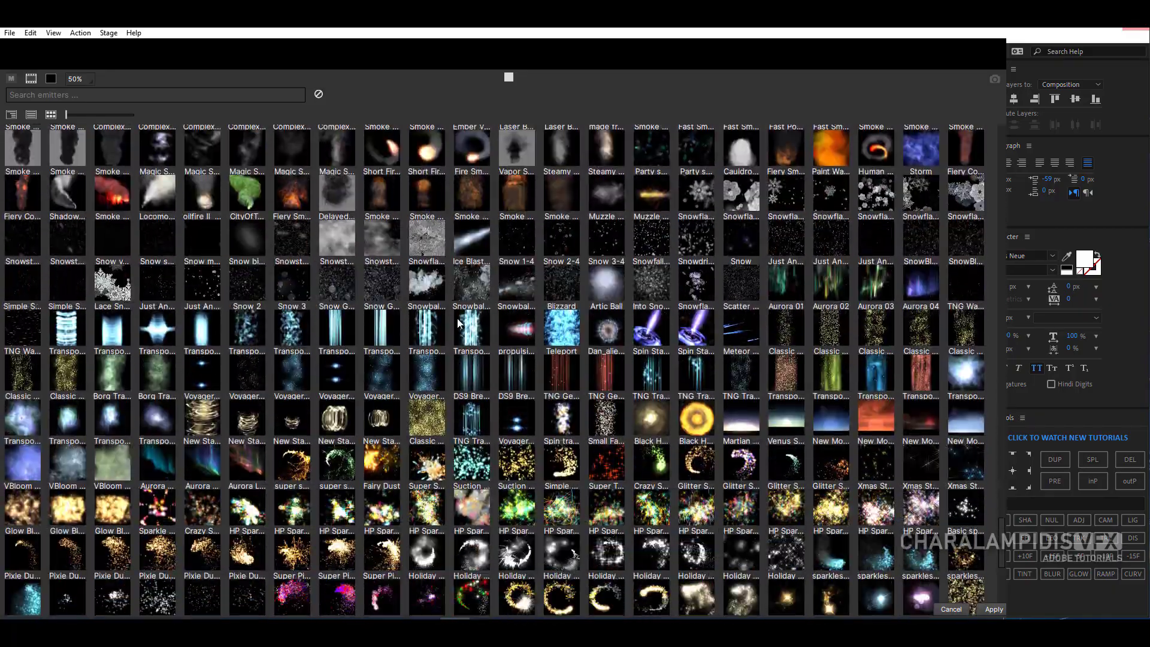
scroll(477, 281, "down", 4)
scroll(477, 282, "down", 7)
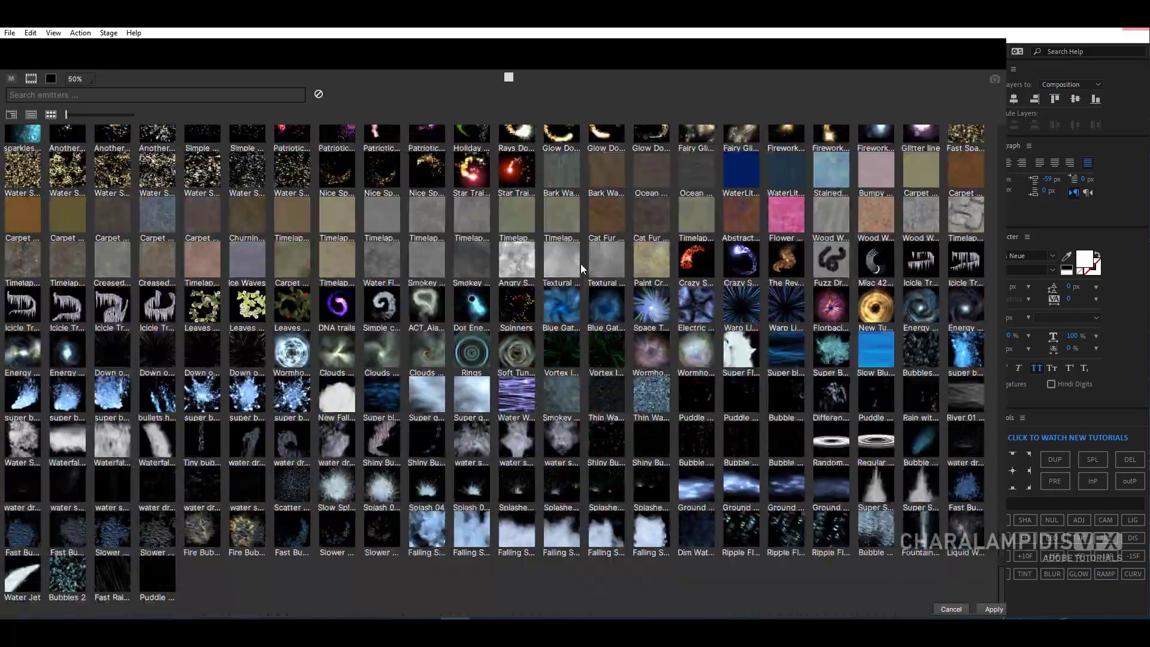
scroll(580, 264, "up", 14)
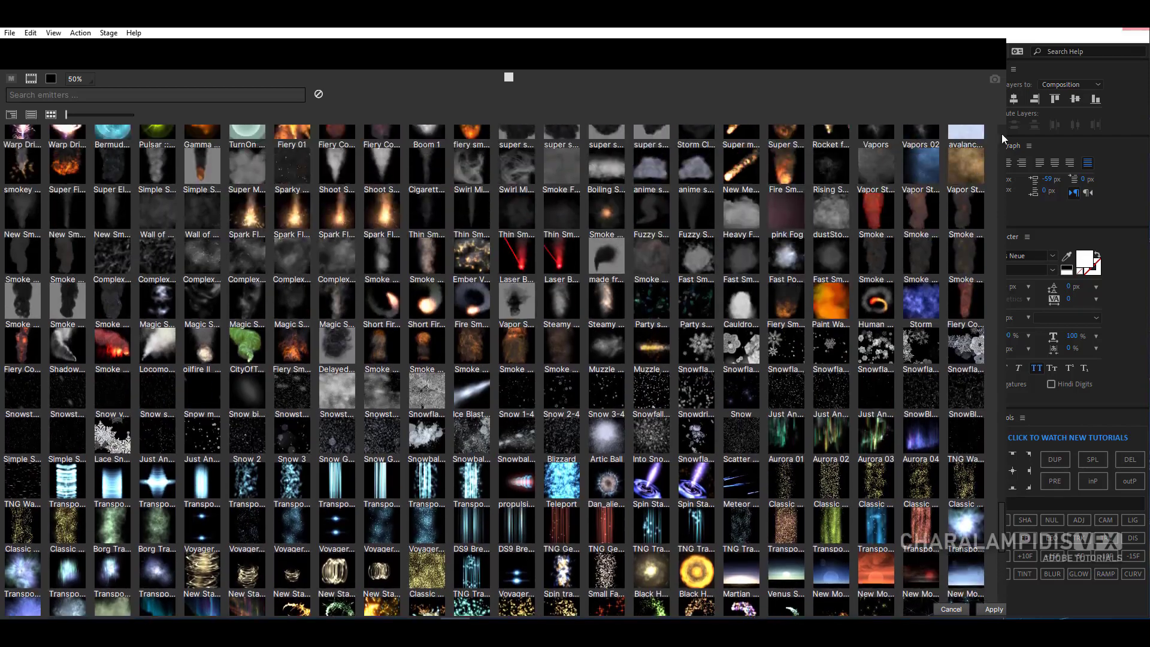
left_click(1002, 134)
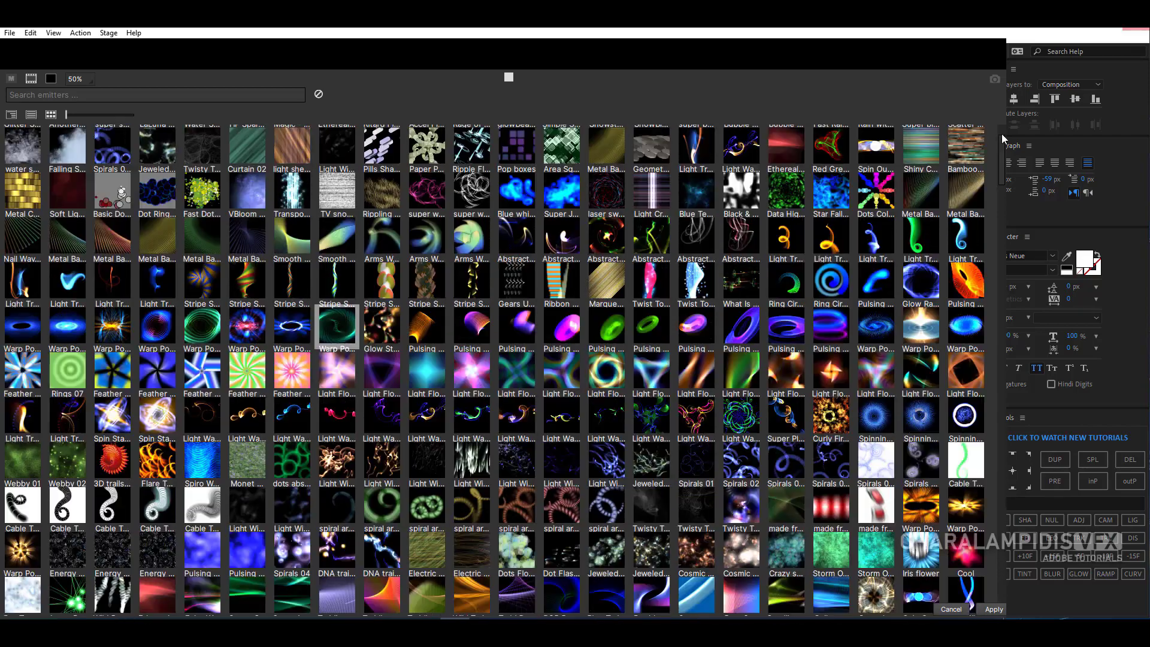
- Switch to the layout that shows the stage and timeline, and search the emitter library for "hud"
left_click(53, 33)
left_click(83, 45)
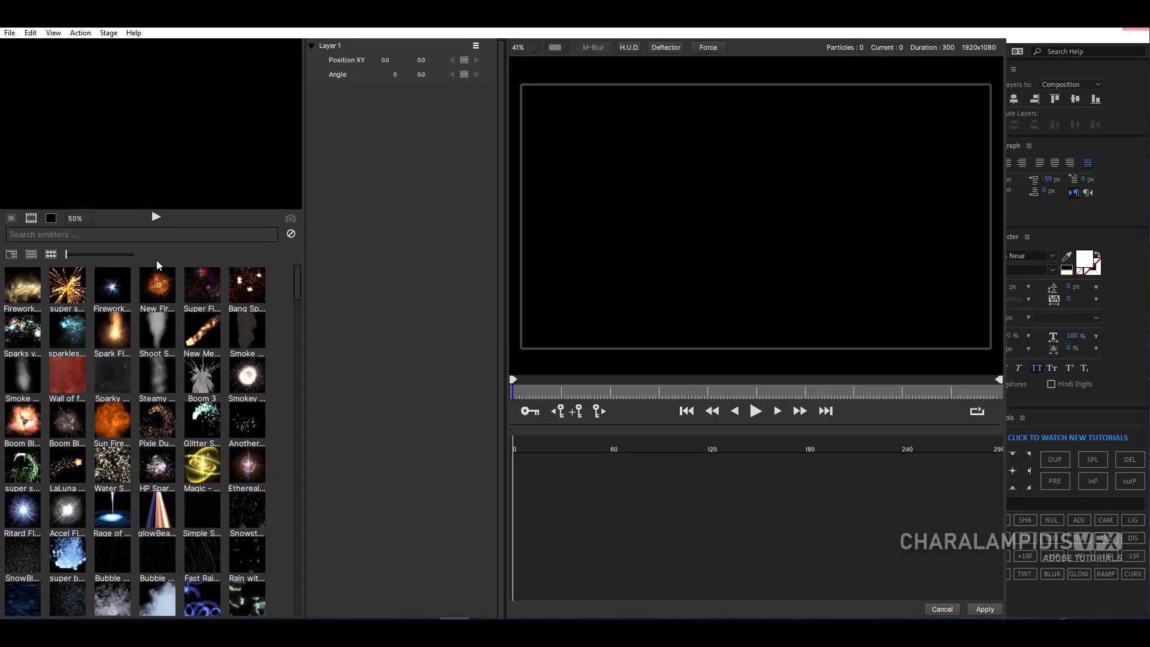
left_click(44, 234)
type("hud")
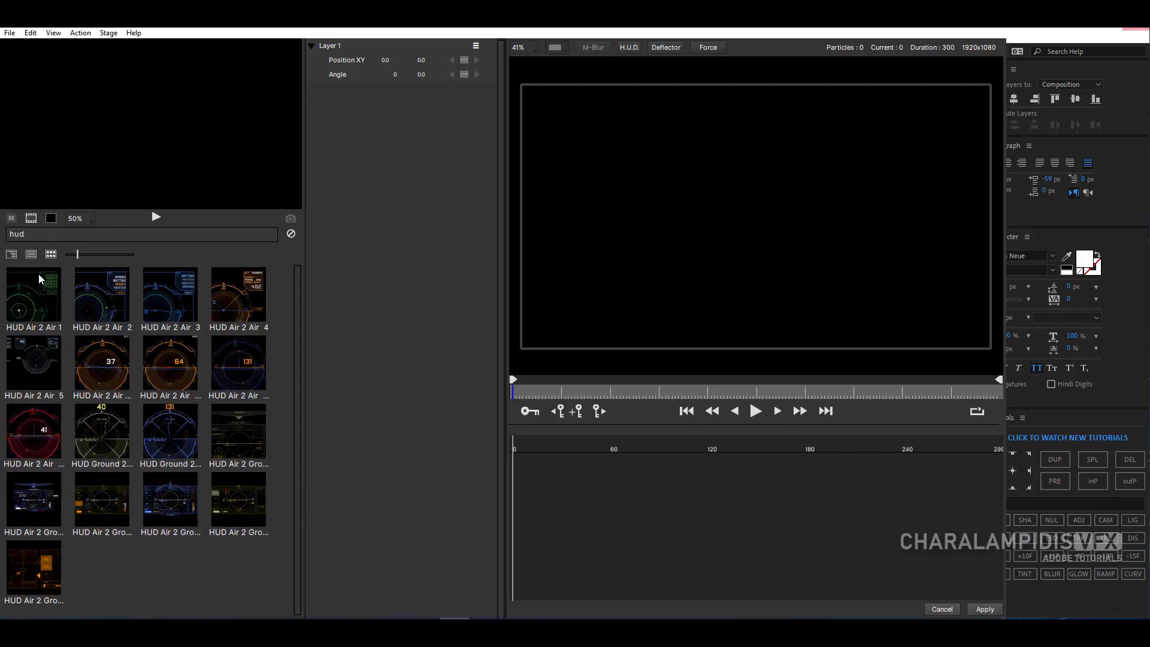
- Preview the HUD Air 2 Ground 2 1 emitter in the library and add it to the stage
left_click(33, 506)
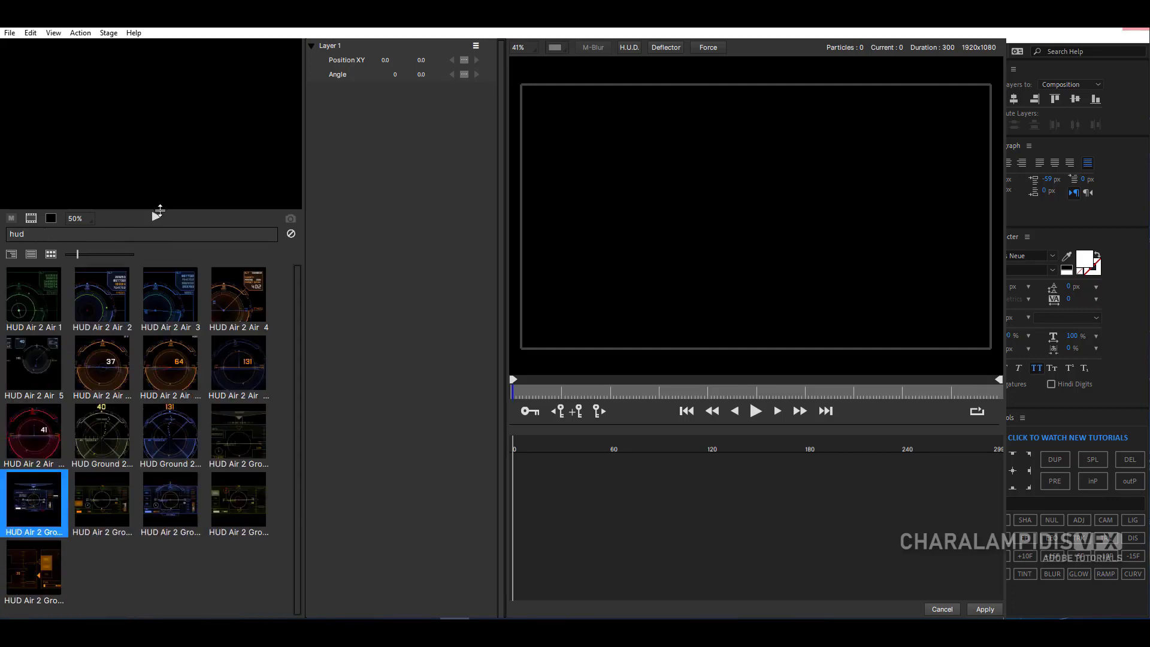
left_click(156, 217)
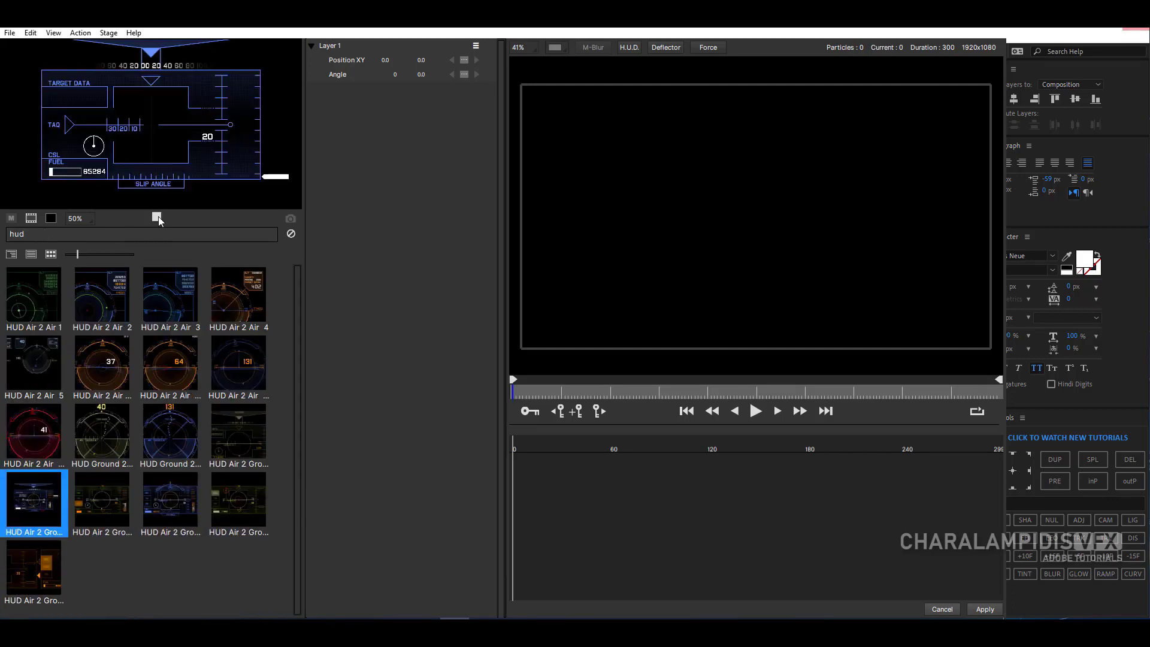
double_click(47, 505)
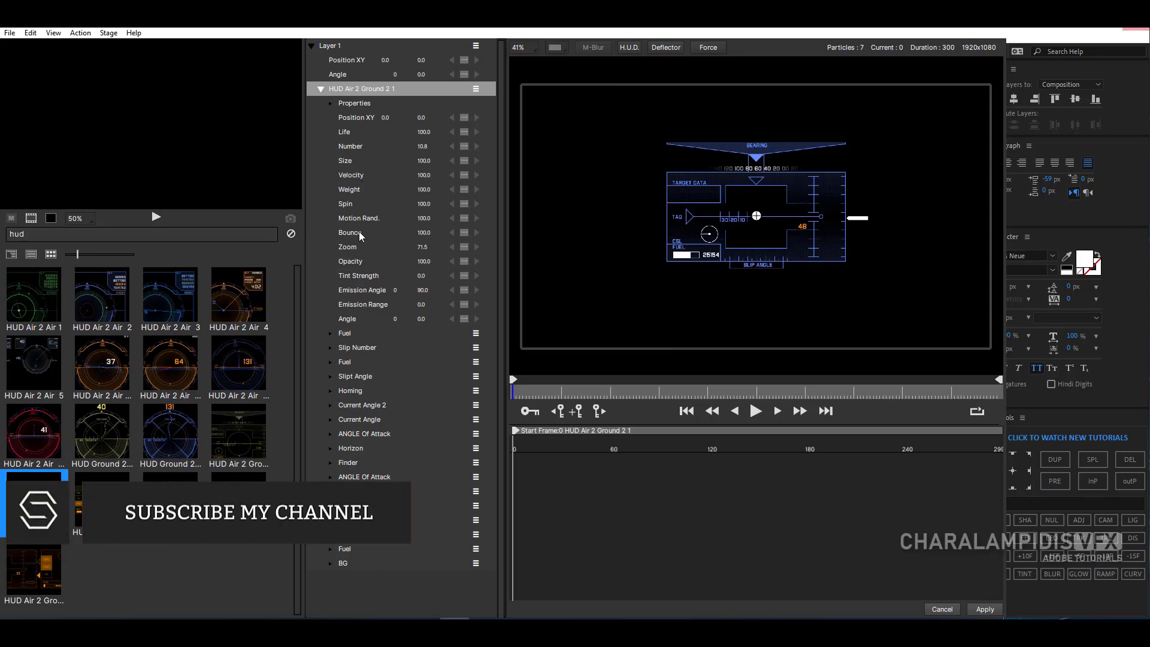
- Play and scrub through the HUD emitter's animation on the stage, and stop at frame 54
left_click(755, 412)
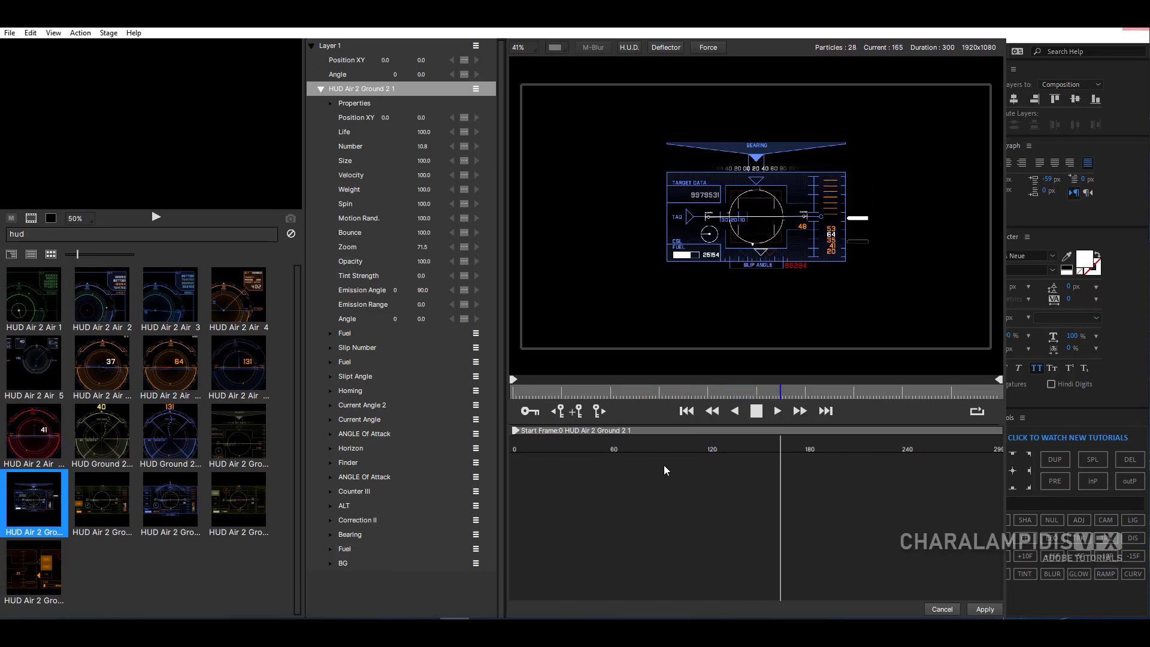
left_click(757, 415)
left_click_drag(515, 430, 650, 437)
left_click_drag(623, 394, 508, 426)
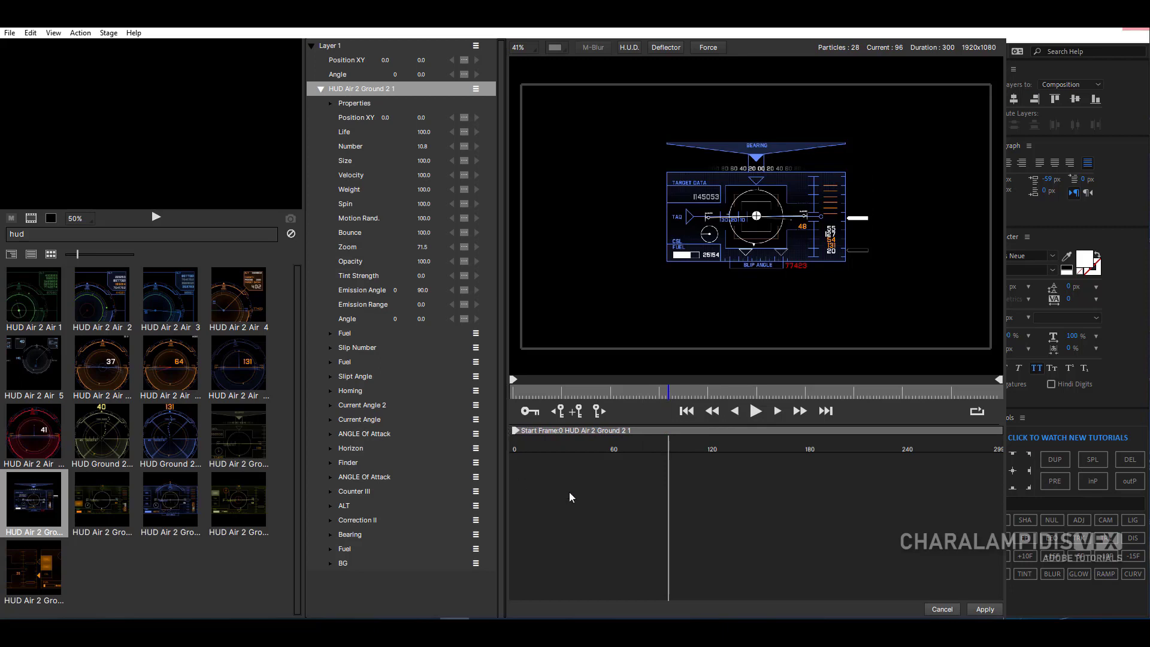
left_click(601, 393)
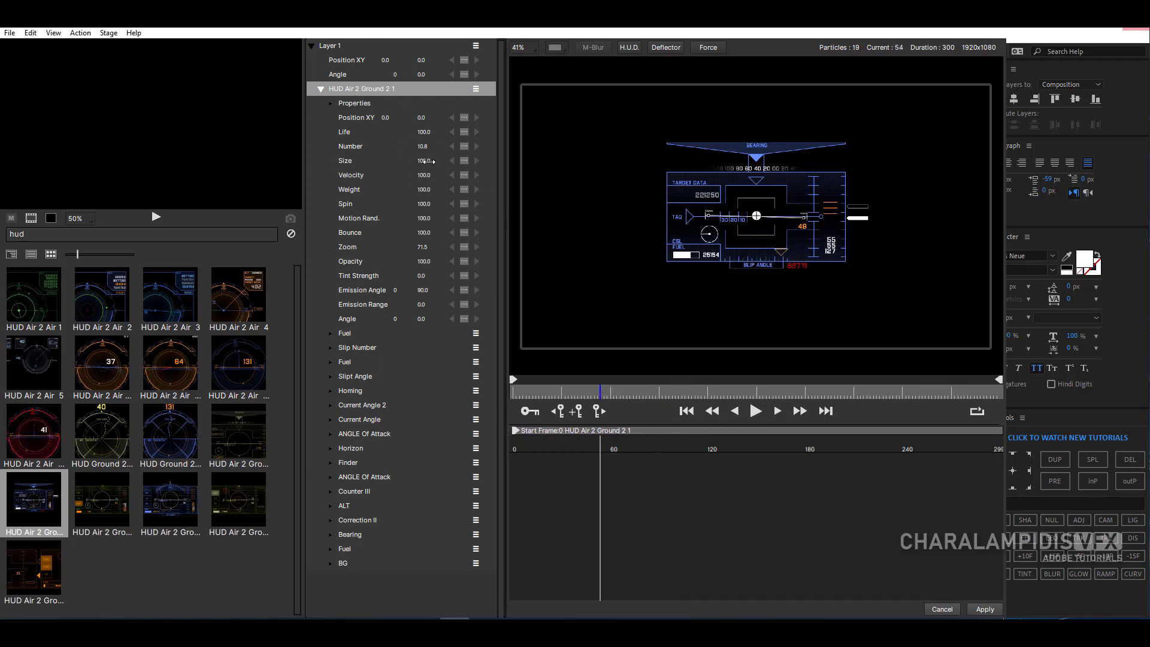
- Set the HUD emitter's size to 149, number to 11.8 and spin to 94
left_click_drag(426, 160, 461, 174)
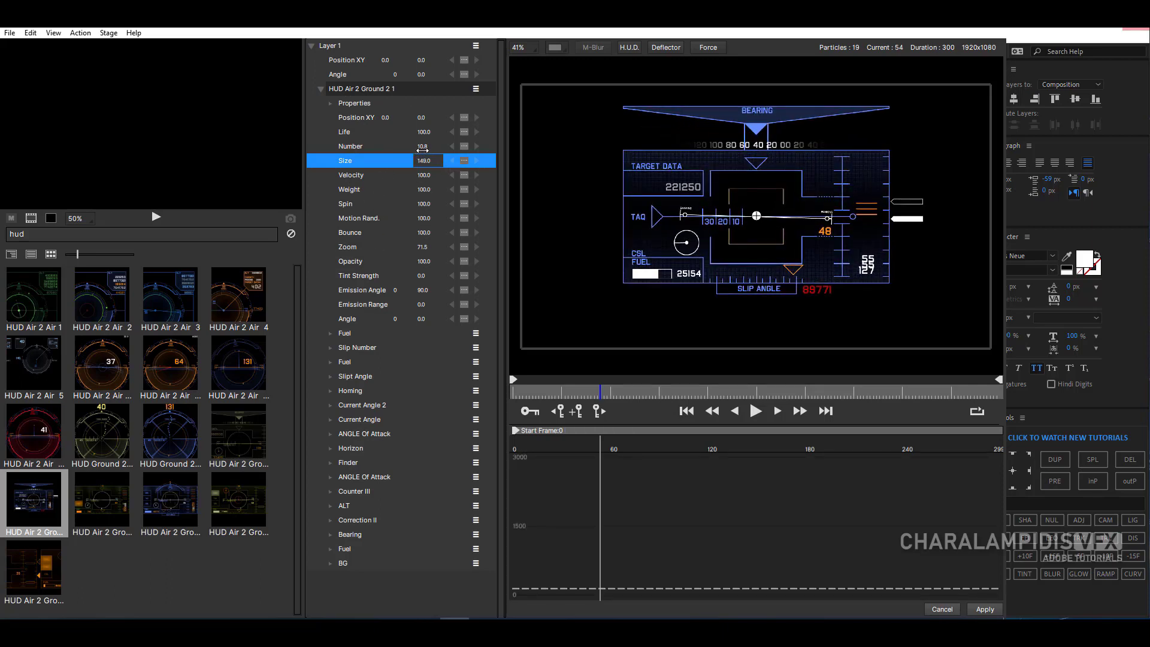
left_click_drag(423, 150, 424, 151)
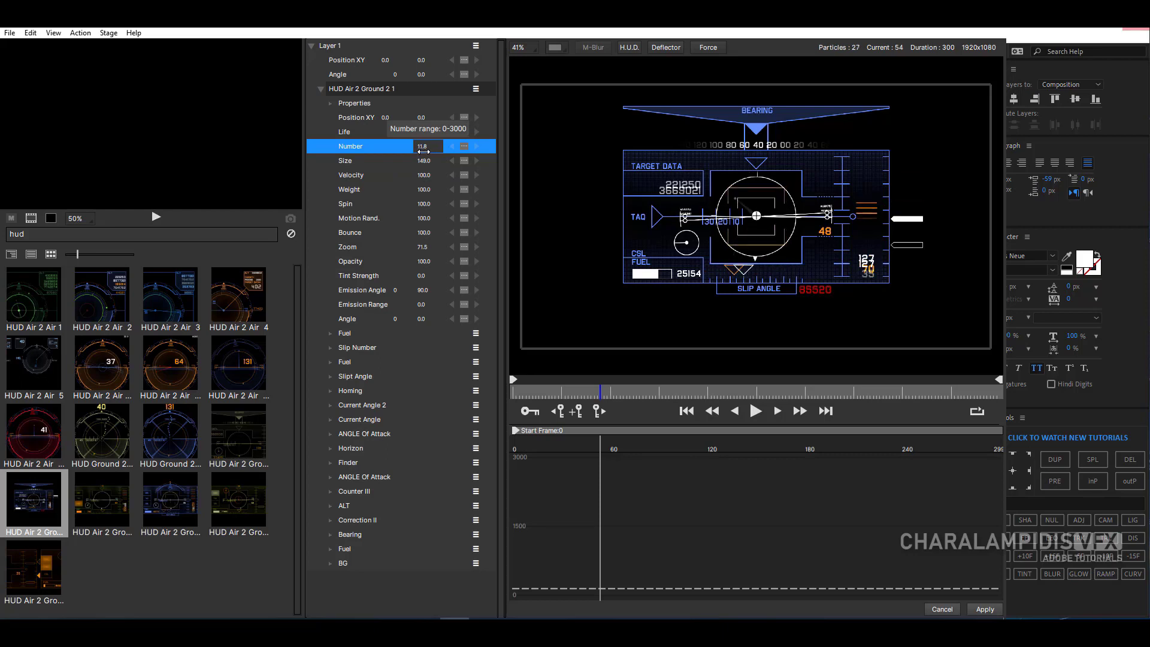
left_click_drag(424, 203, 421, 204)
- Set the HUD emitter's opacity to 95 and its tint strength to 34
left_click(414, 261)
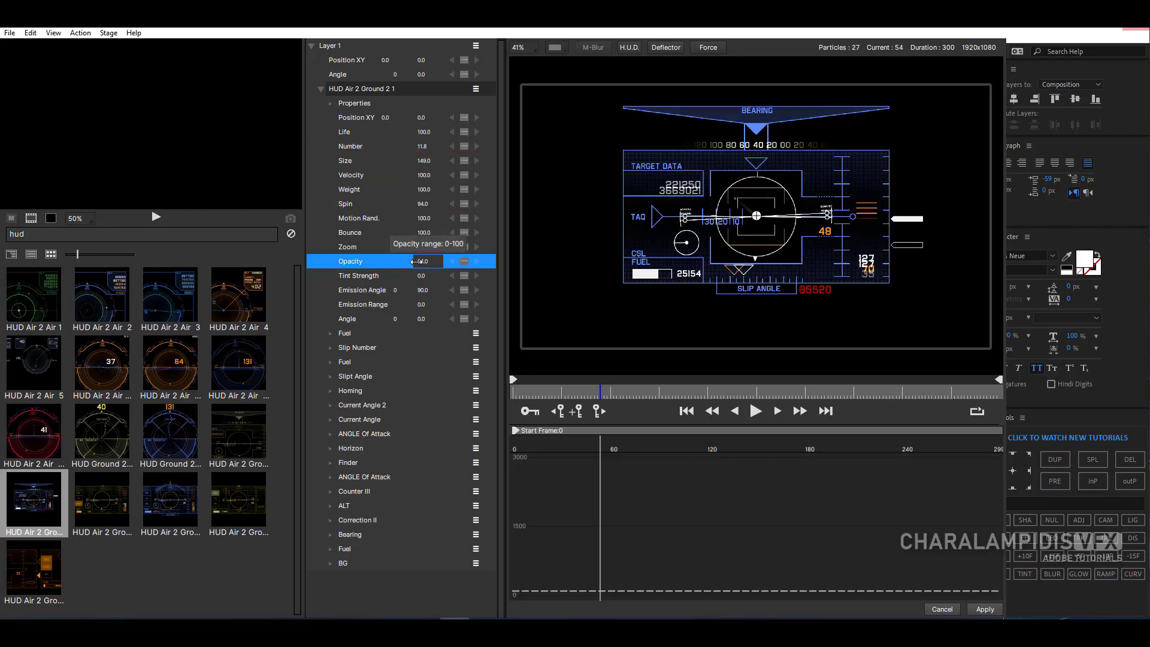
mouse_move(413, 267)
left_mouse_down()
mouse_move(392, 264)
mouse_move(418, 264)
left_mouse_up()
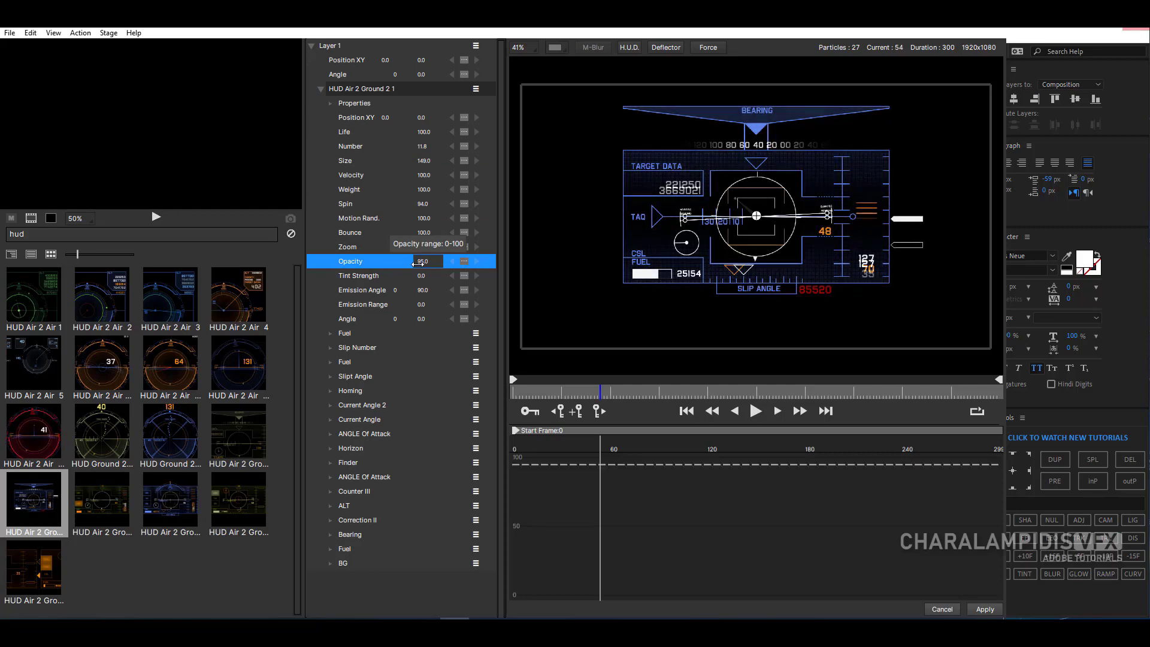
left_click(422, 276)
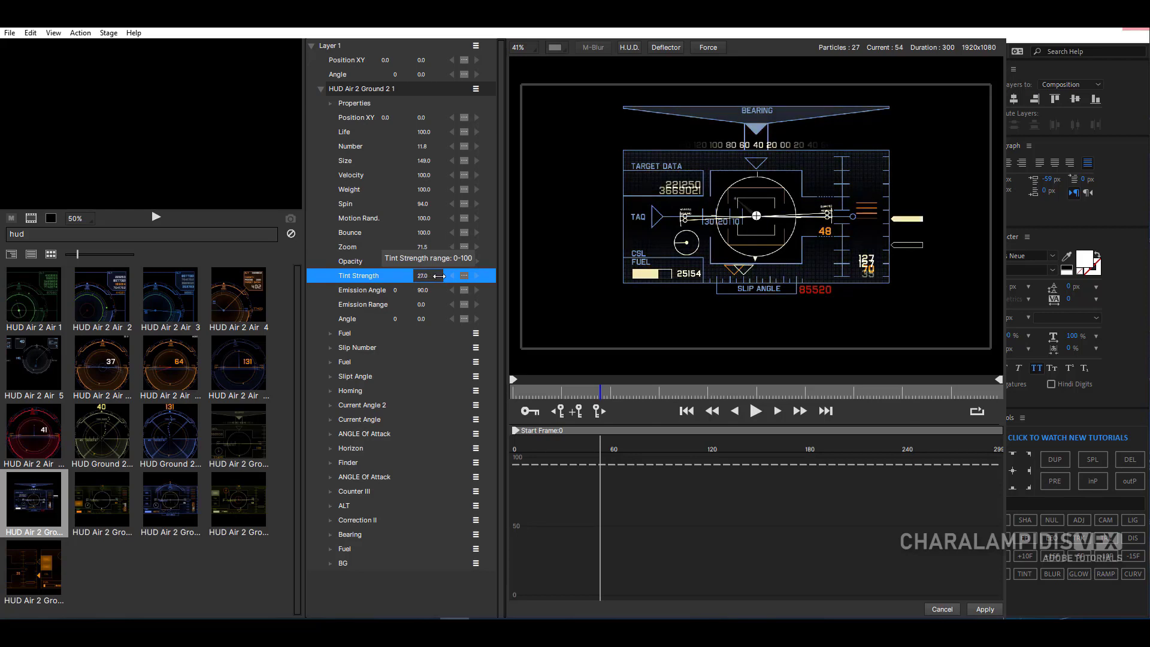
left_click_drag(443, 277, 442, 278)
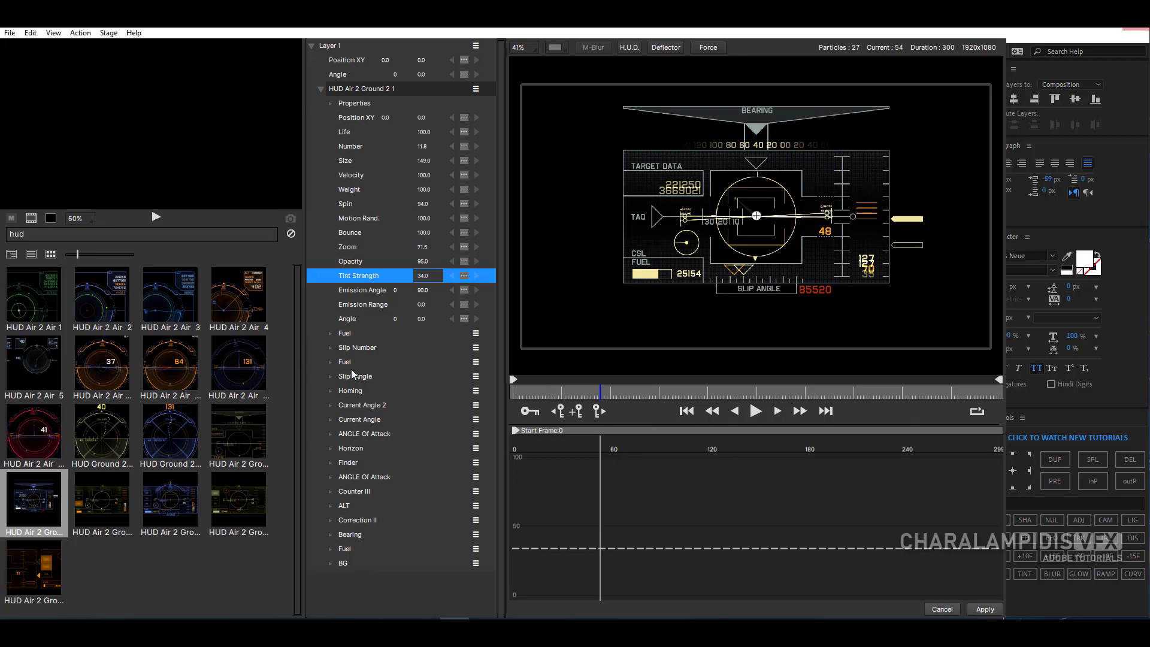
- Open the first Fuel particle's shape image in the Particle Shape Editor and move the editor clear of the HUD on the stage
left_click(330, 334)
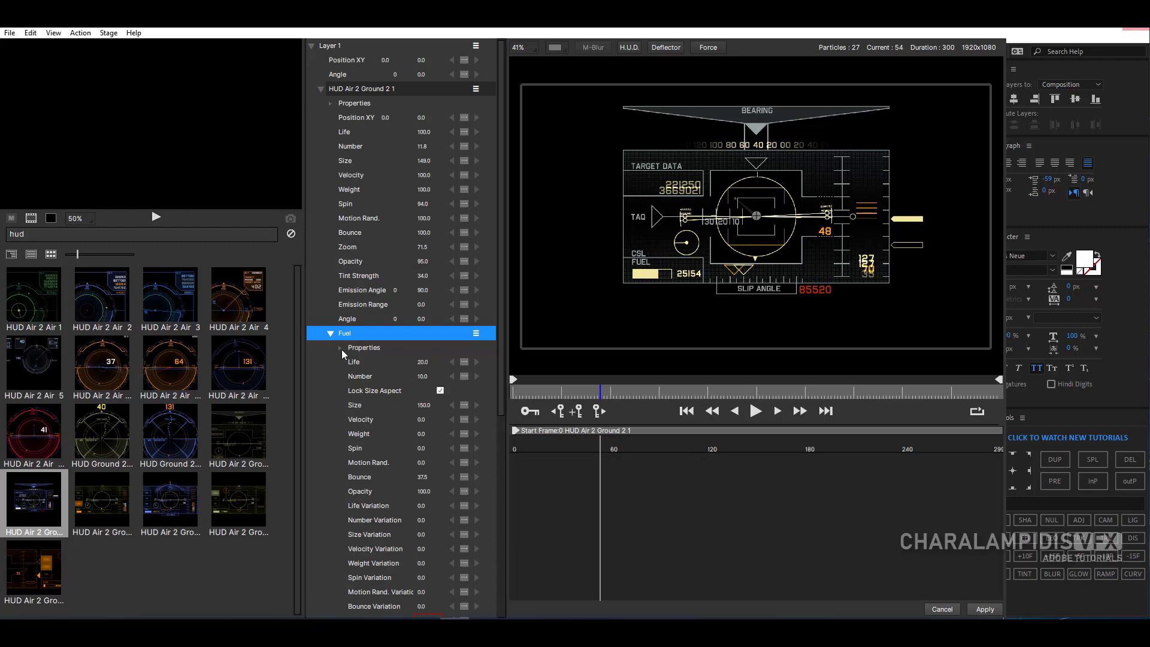
left_click(341, 349)
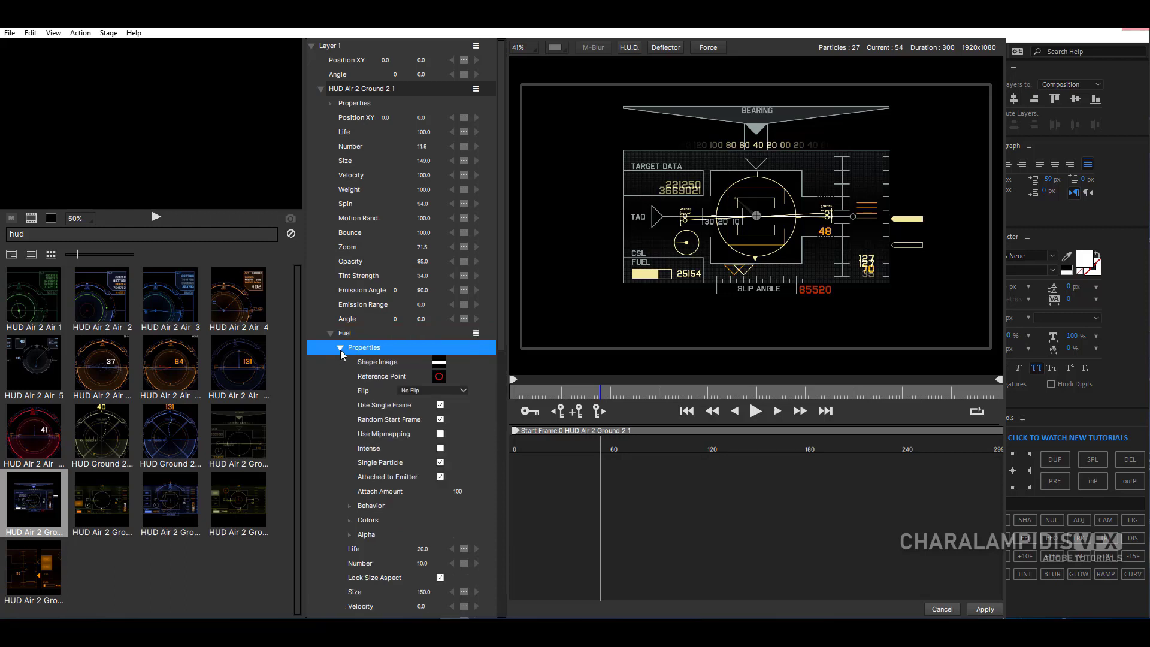
left_click(370, 363)
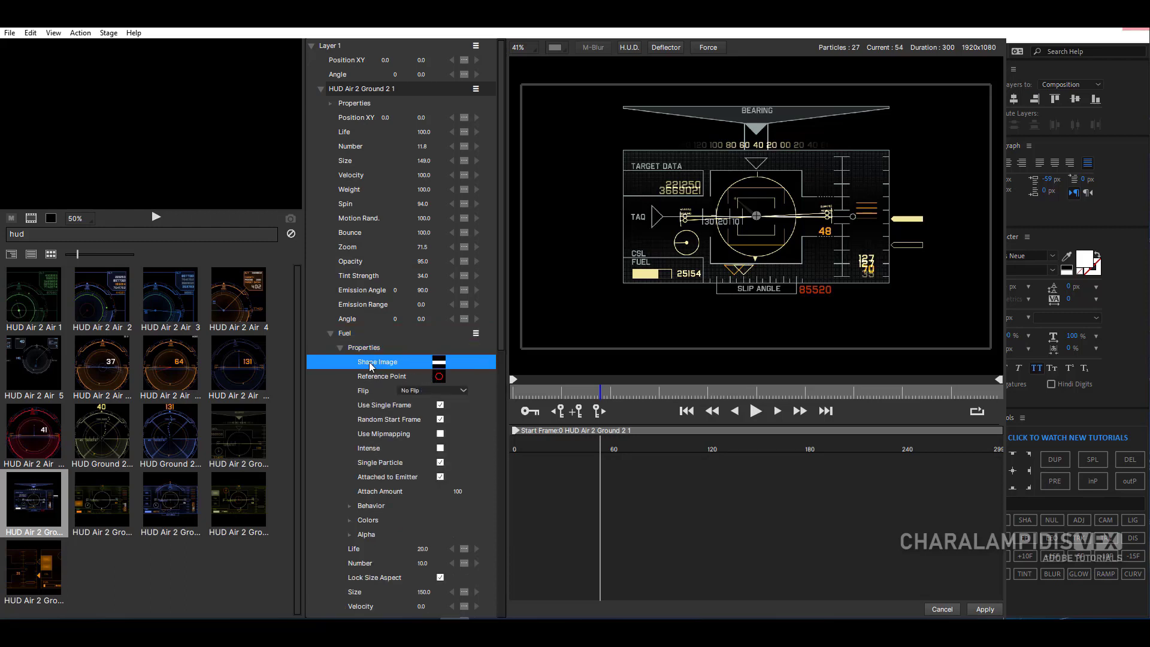
left_click(443, 365)
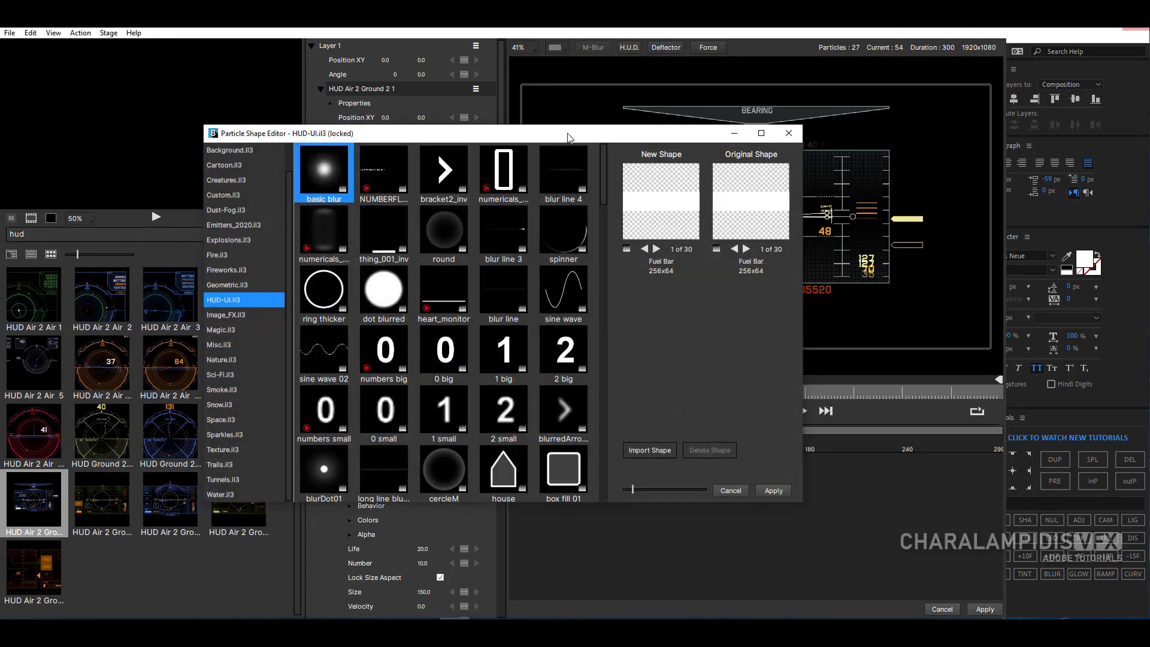
left_click_drag(563, 135, 351, 51)
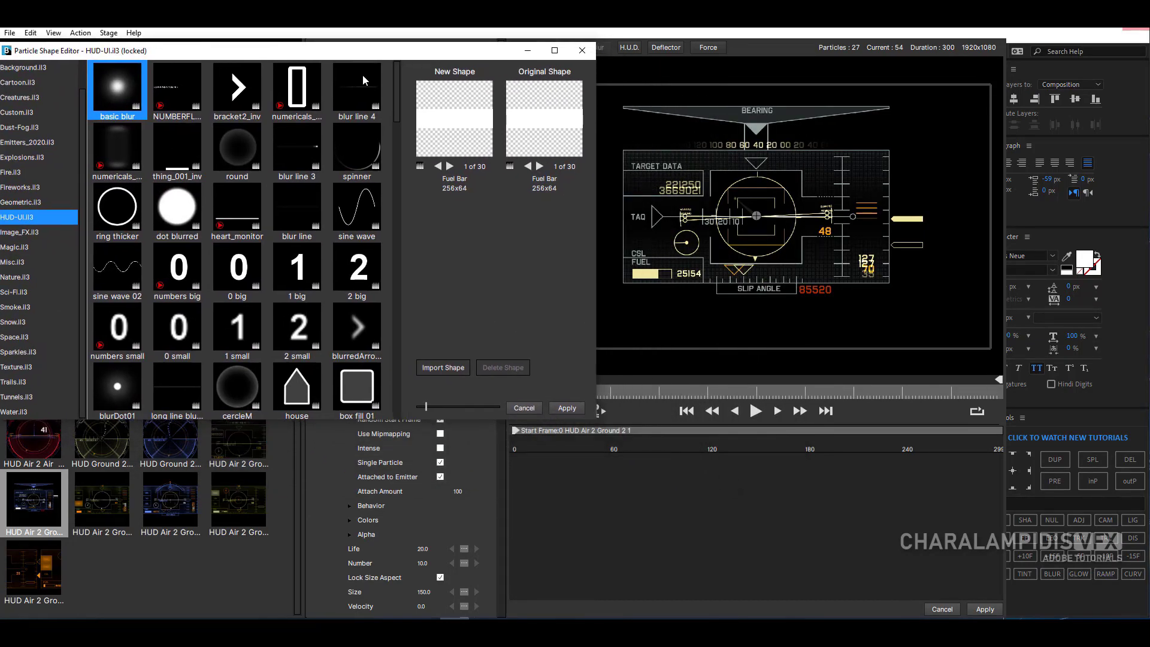
left_click_drag(264, 42, 285, 46)
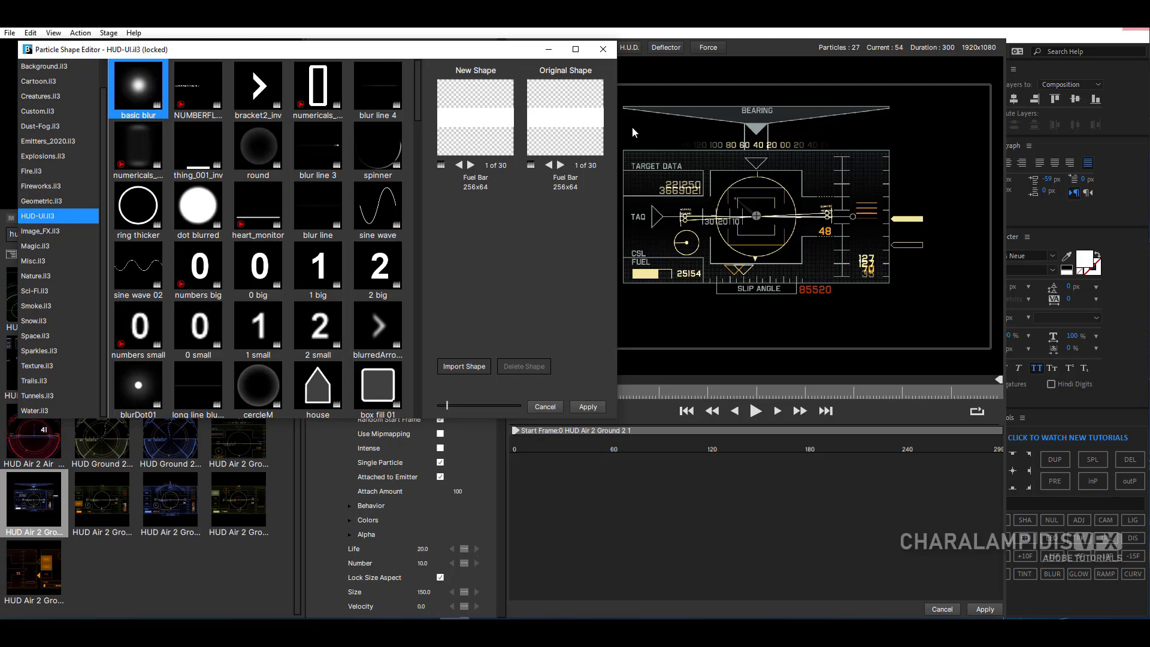
- Try several HUD-UI.il3 shapes on the Fuel particle, including NUMBERFLOW001, bracket2_inv, ring thicker, grid_plate_e, waveform_B and 3count
left_click(202, 97)
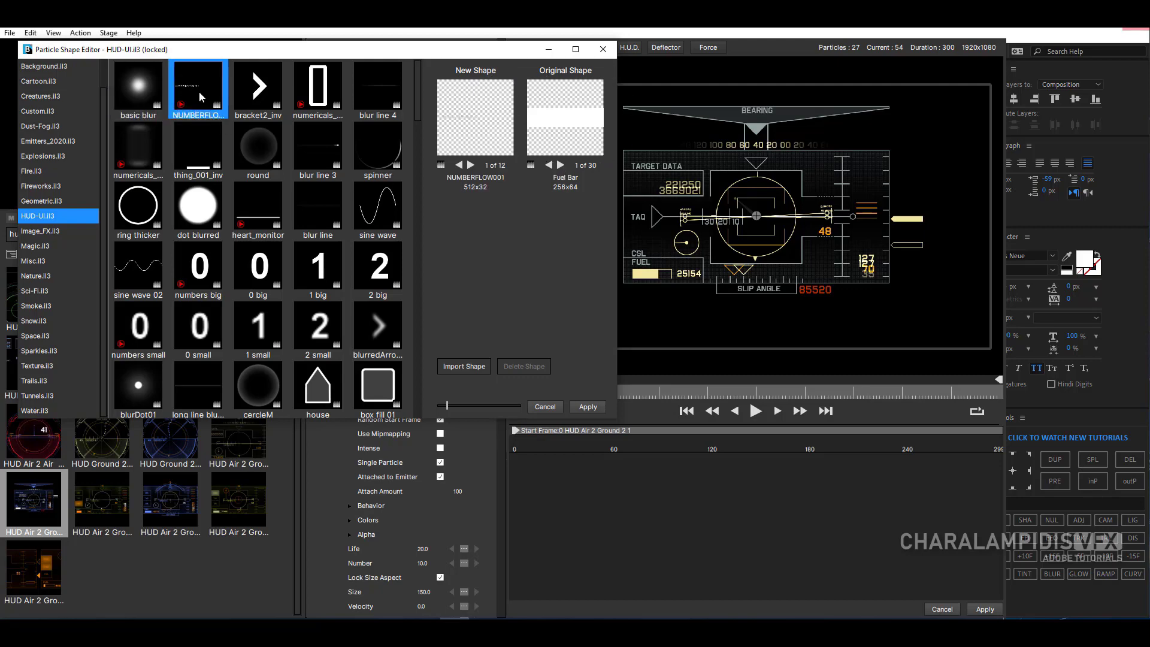
left_click(251, 106)
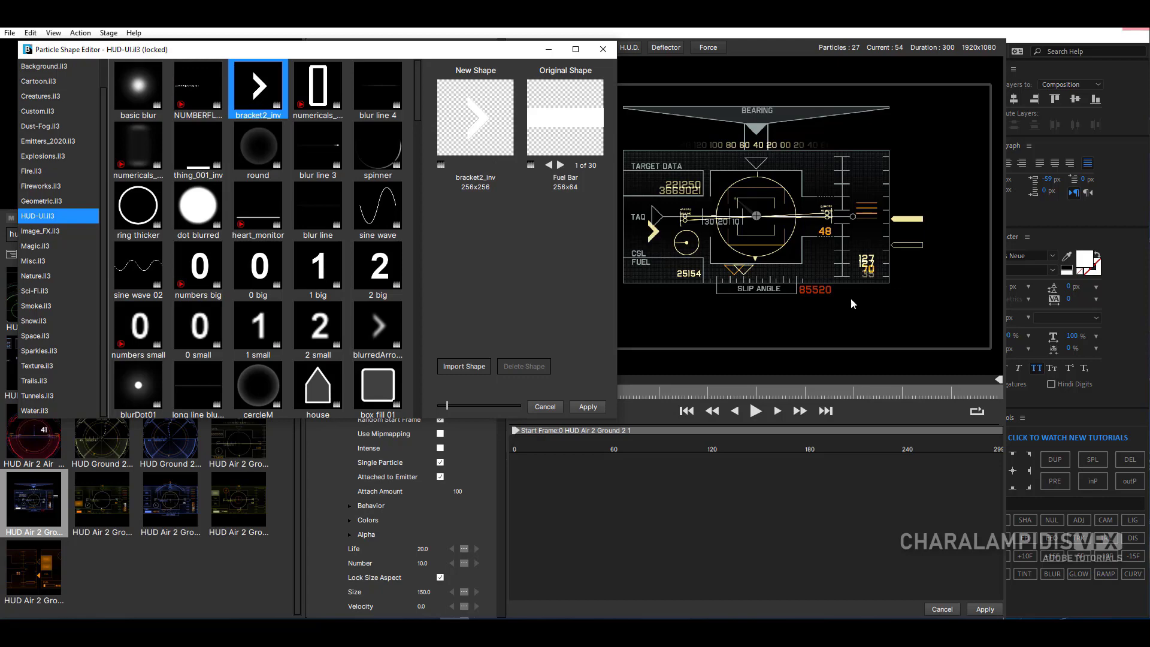
left_click(315, 96)
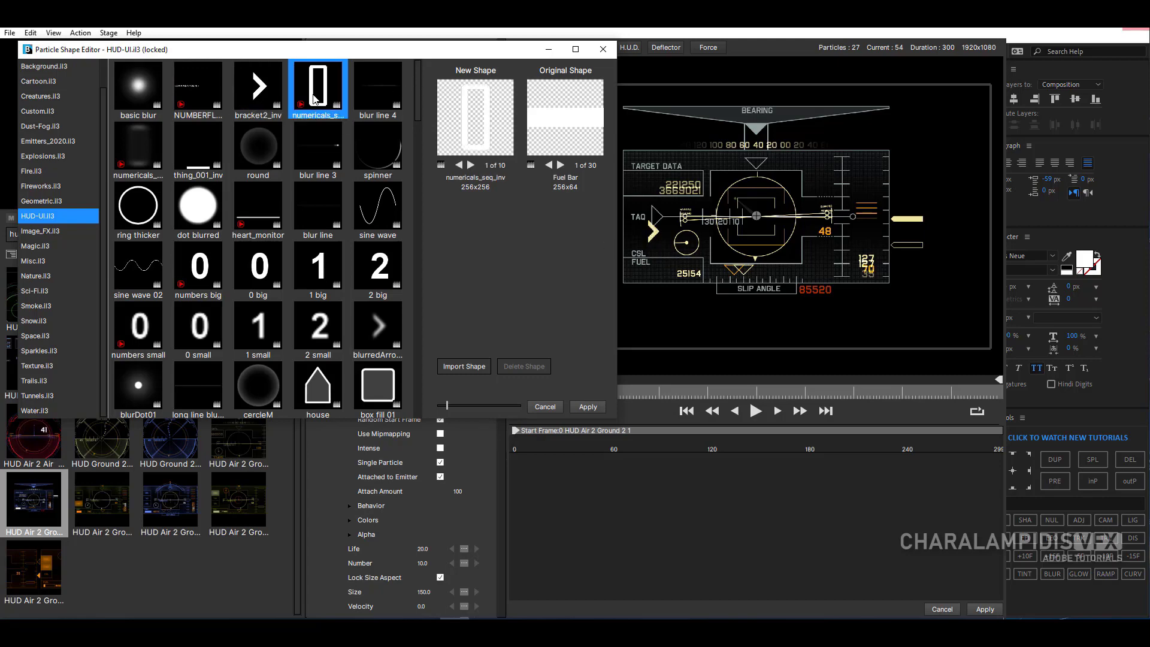
left_click(121, 215)
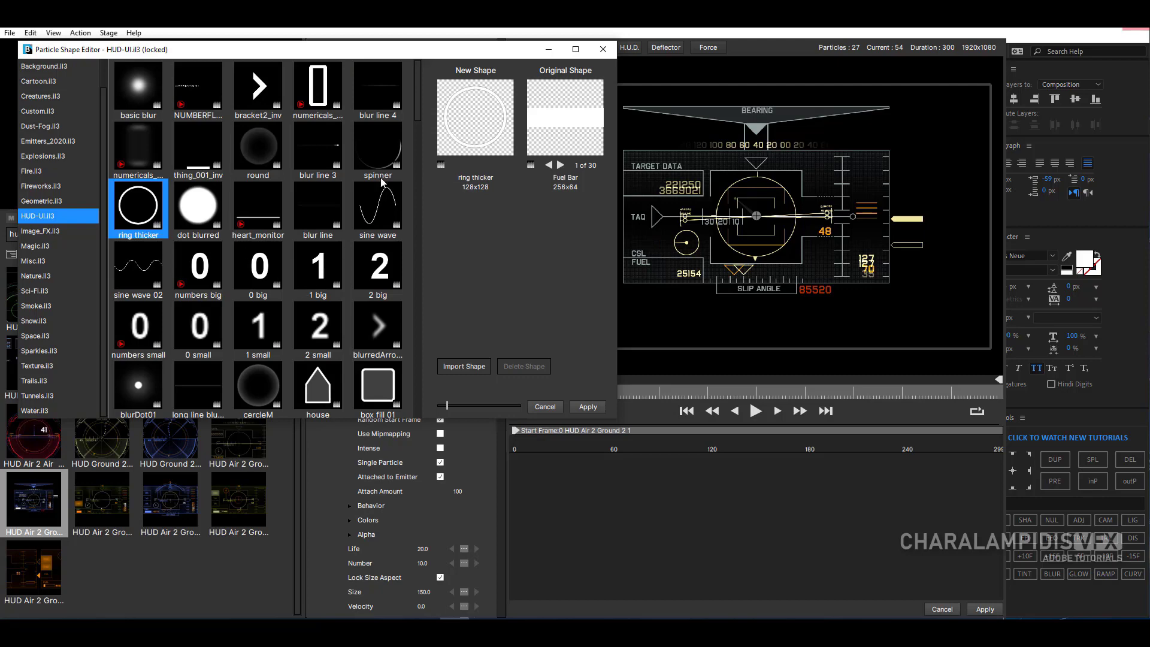
left_click_drag(418, 103, 417, 186)
left_click(366, 91)
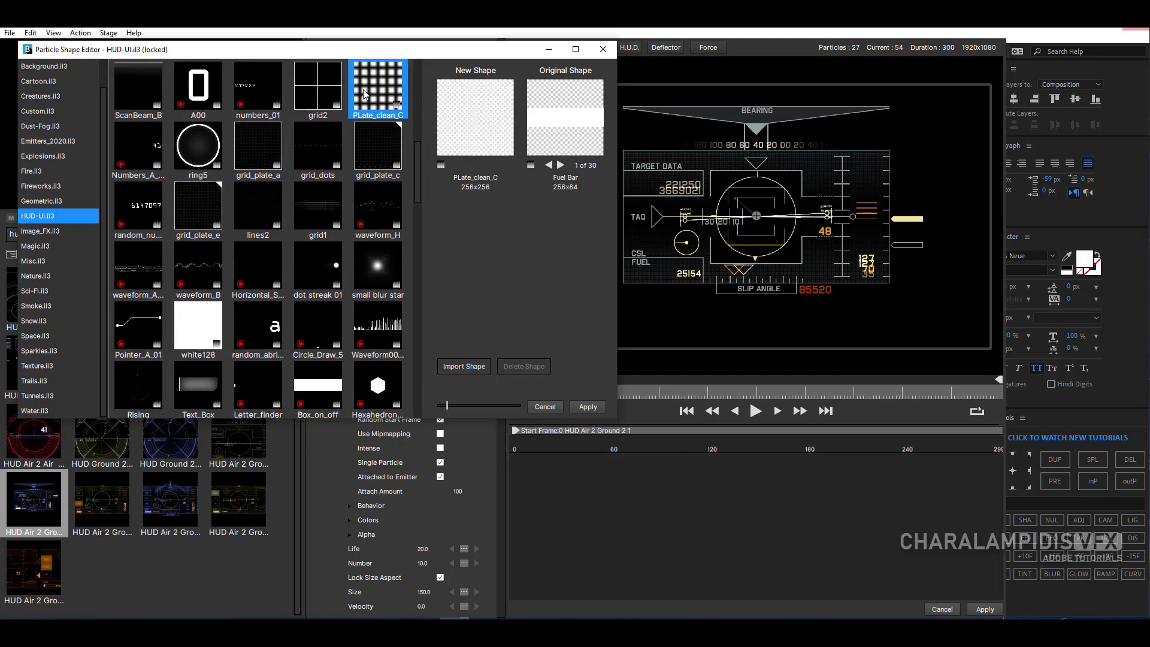
left_click(200, 206)
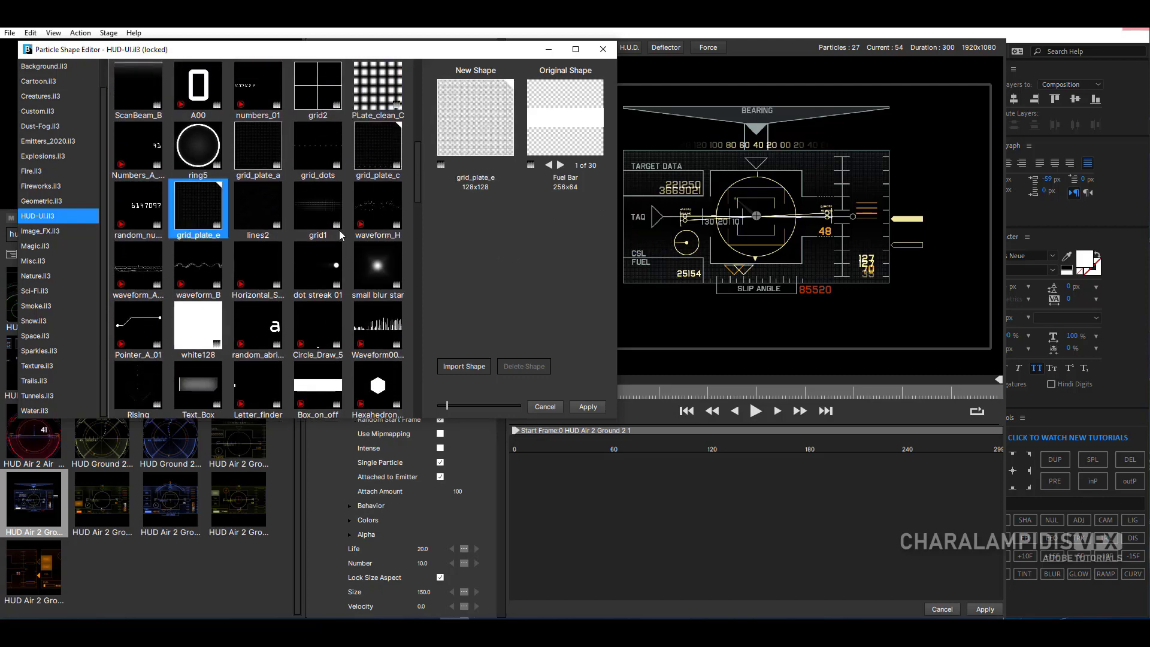
left_click(198, 266)
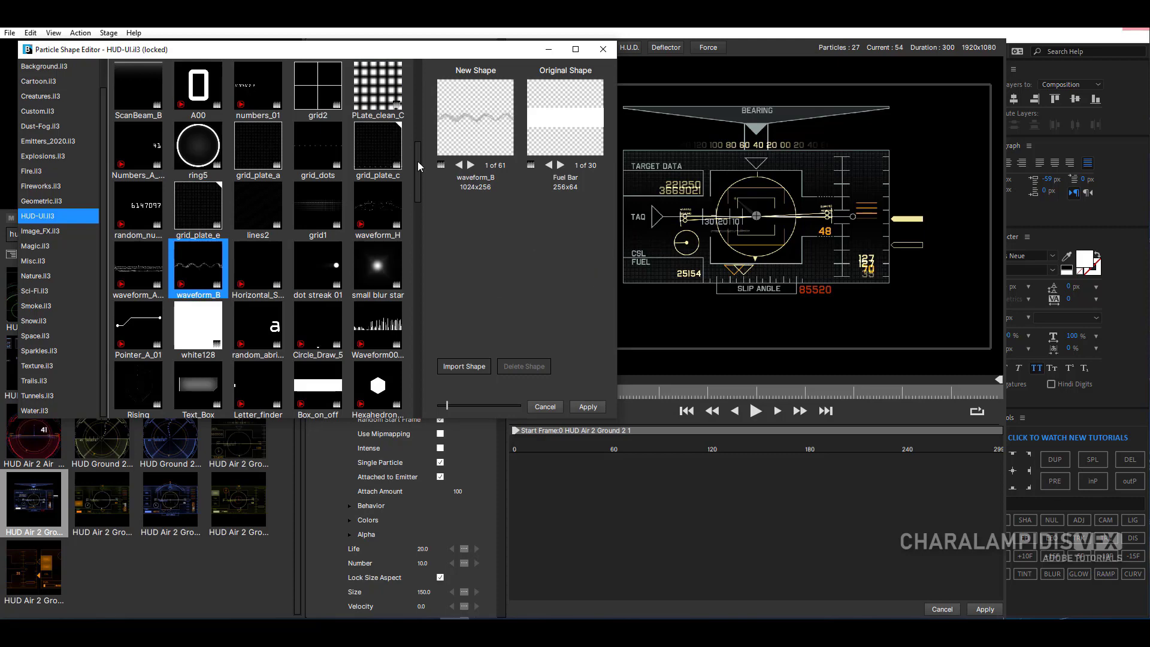
left_click_drag(420, 168, 418, 203)
left_click(324, 236)
left_click(267, 222)
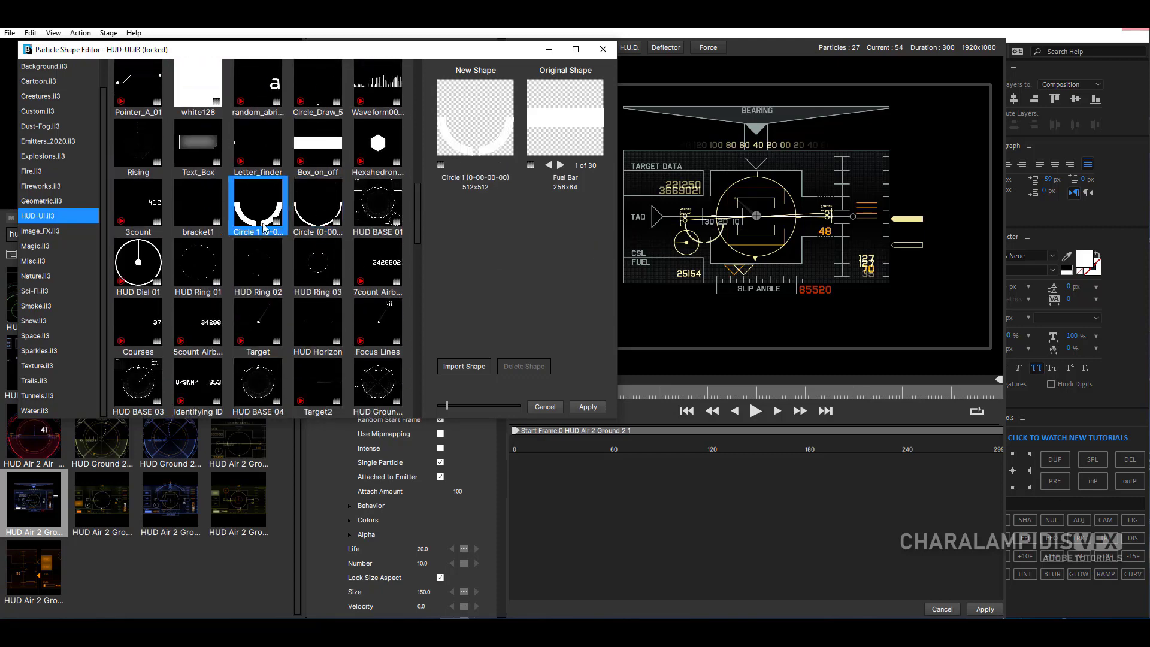
left_click(139, 216)
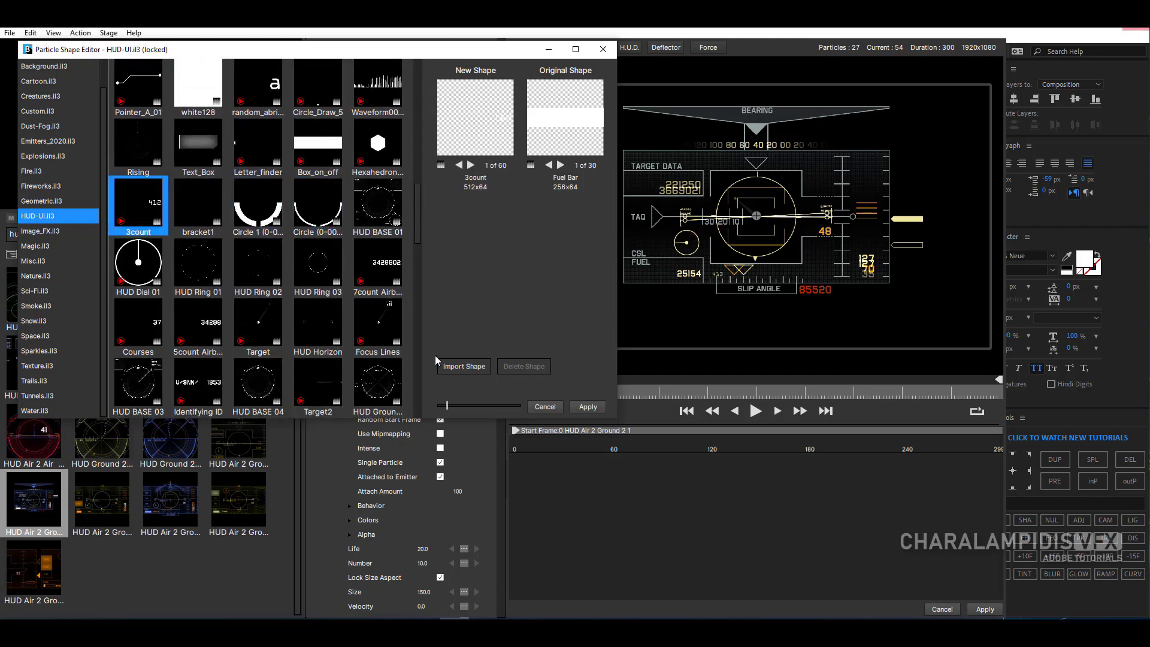
- Apply the bracket2_inv shape from the Background.il3 library to the Fuel particle
key("Down")
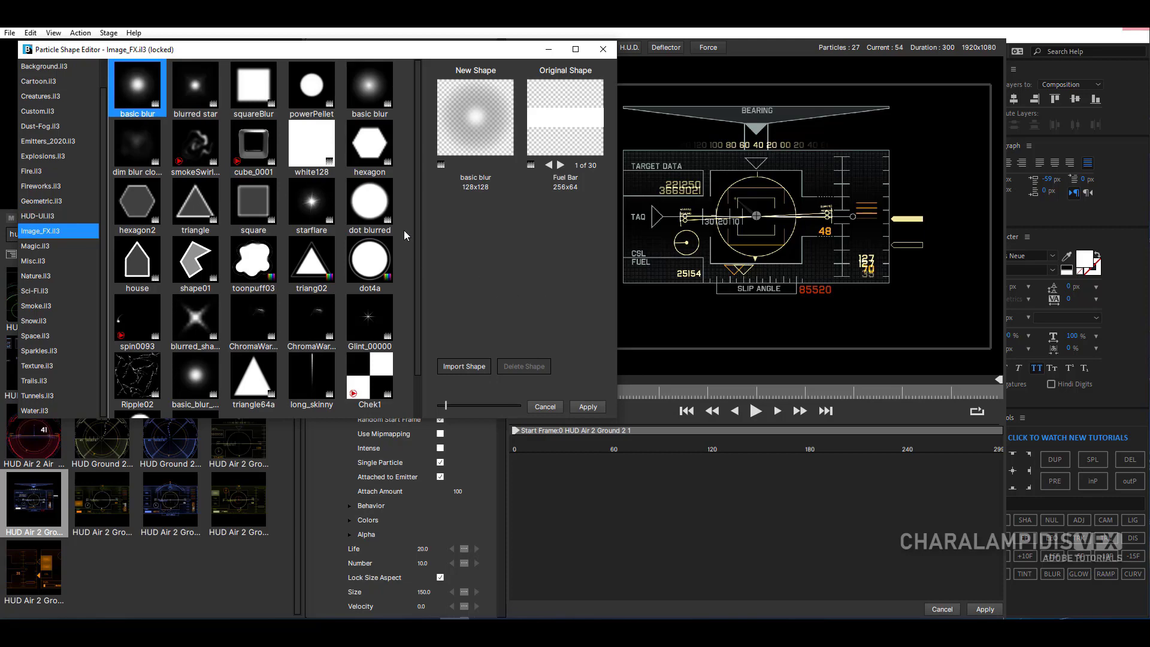
left_click(37, 67)
left_click(252, 92)
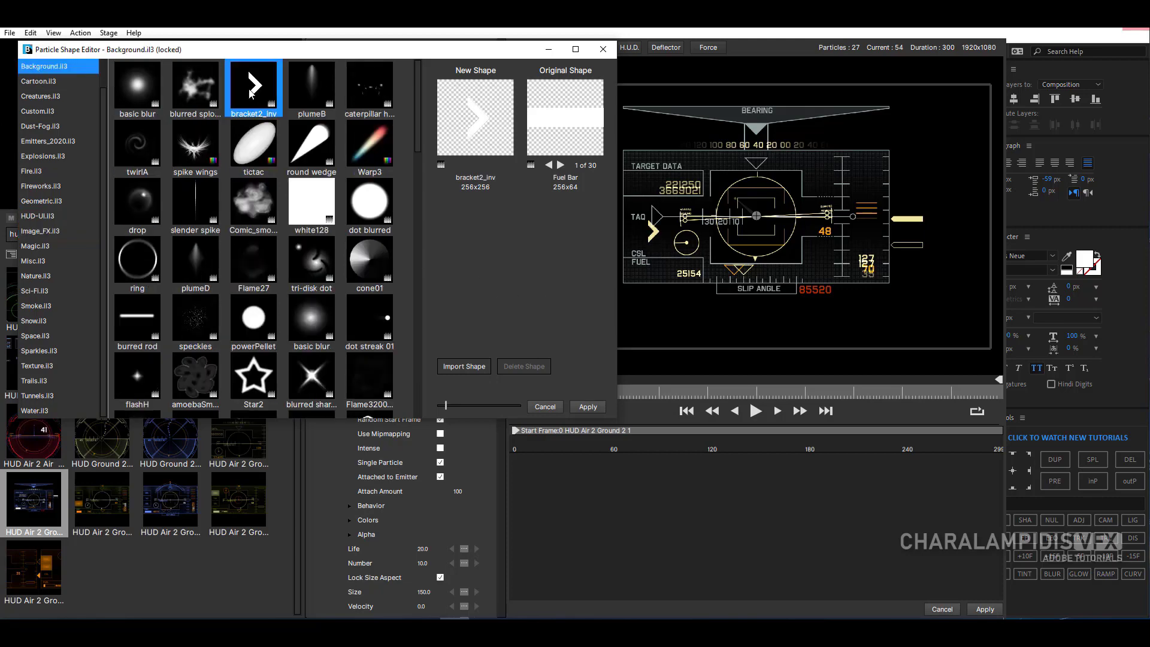
left_click(588, 408)
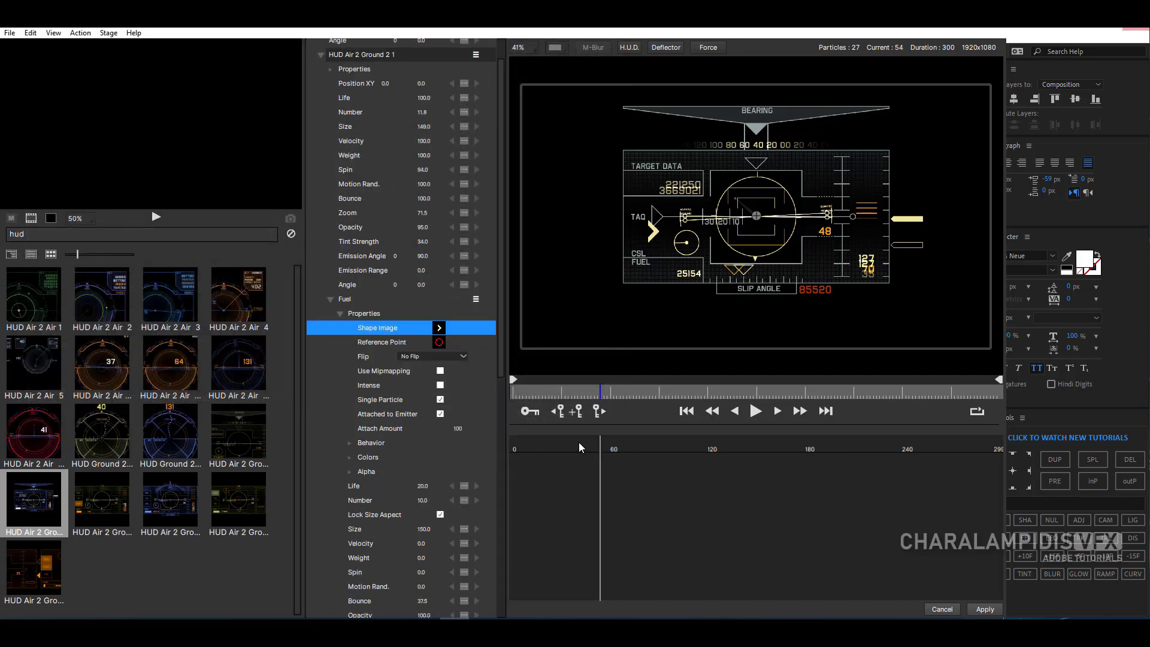
- Change the HUD emitter's tint color to pure blue from the basic colors
scroll(332, 108, "up", 1)
left_click(331, 105)
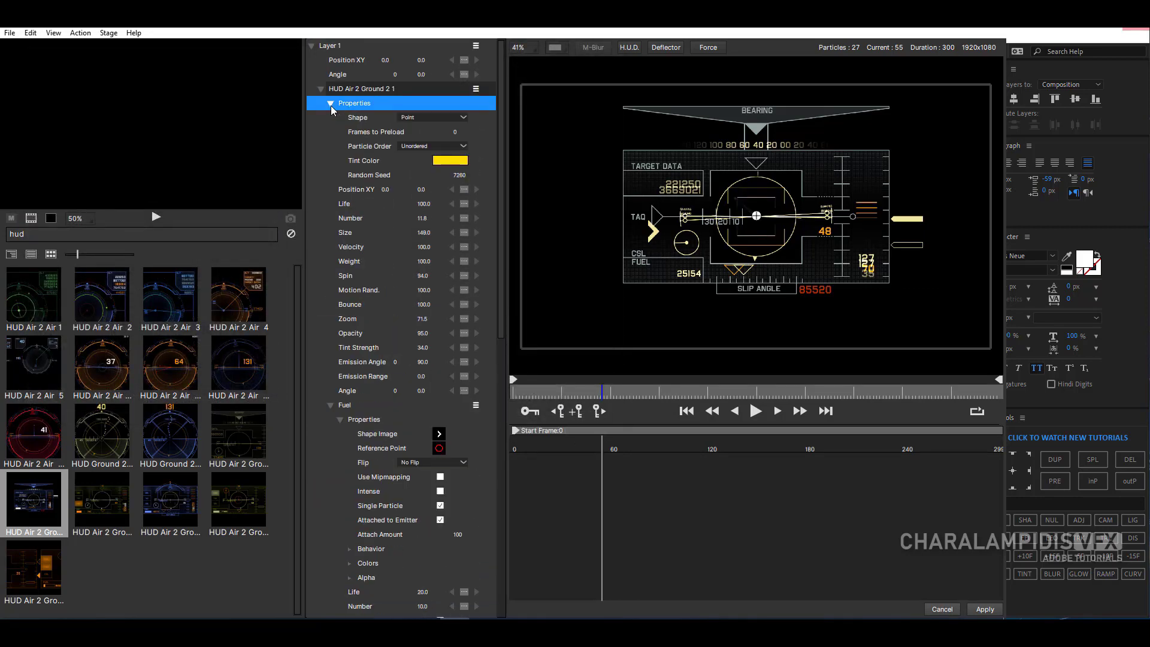
left_click(455, 160)
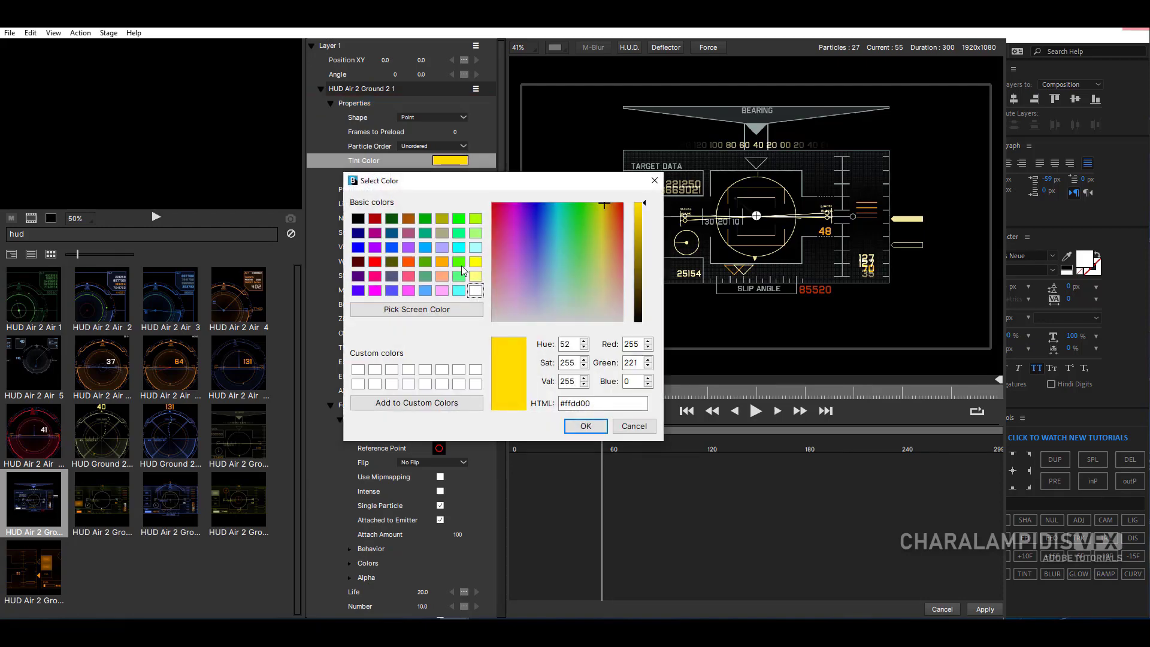
left_click(357, 249)
left_click(586, 427)
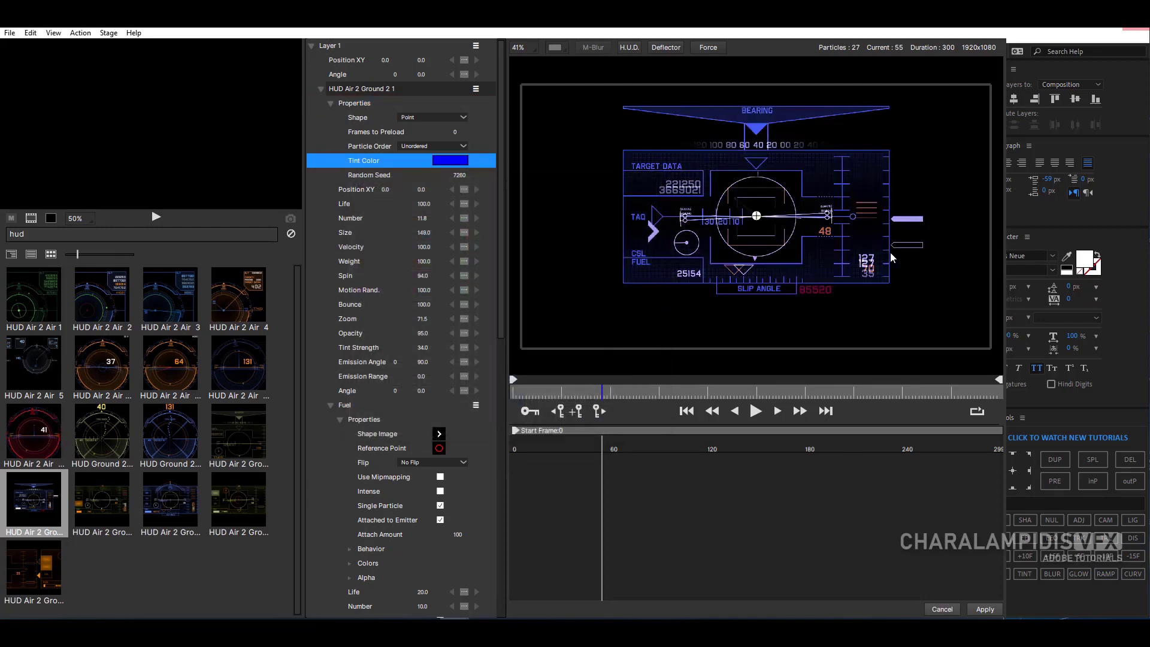
- Disable the first Fuel particle type in the HUD Air 2 Ground 2 emitter
scroll(381, 248, "down", 5)
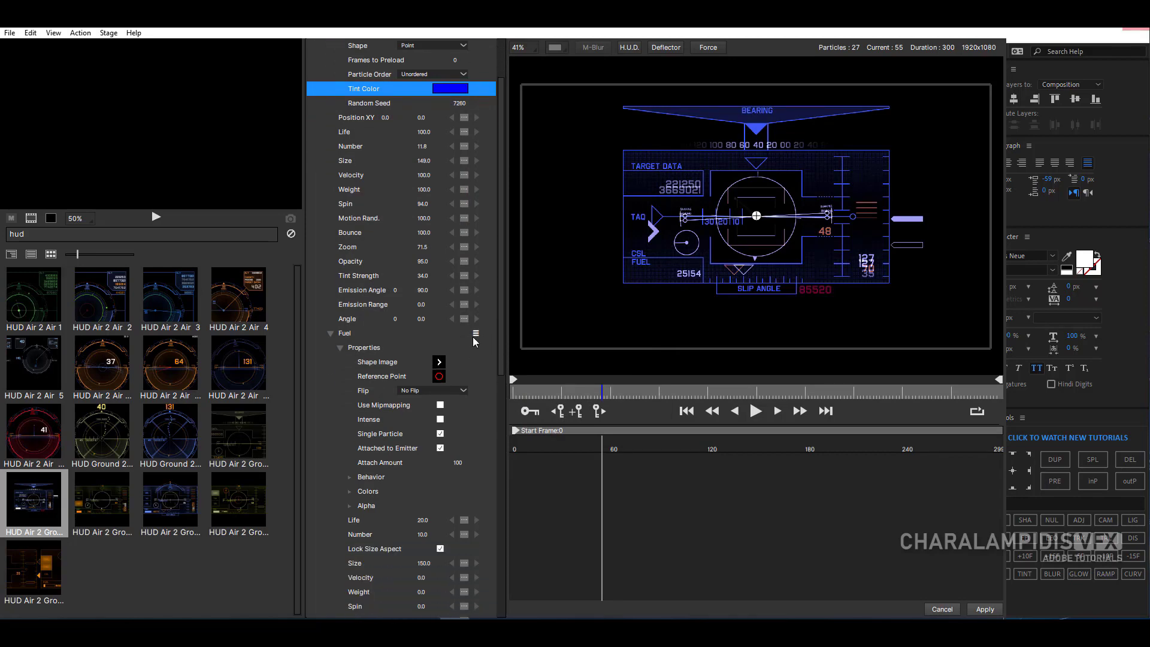
left_click(476, 334)
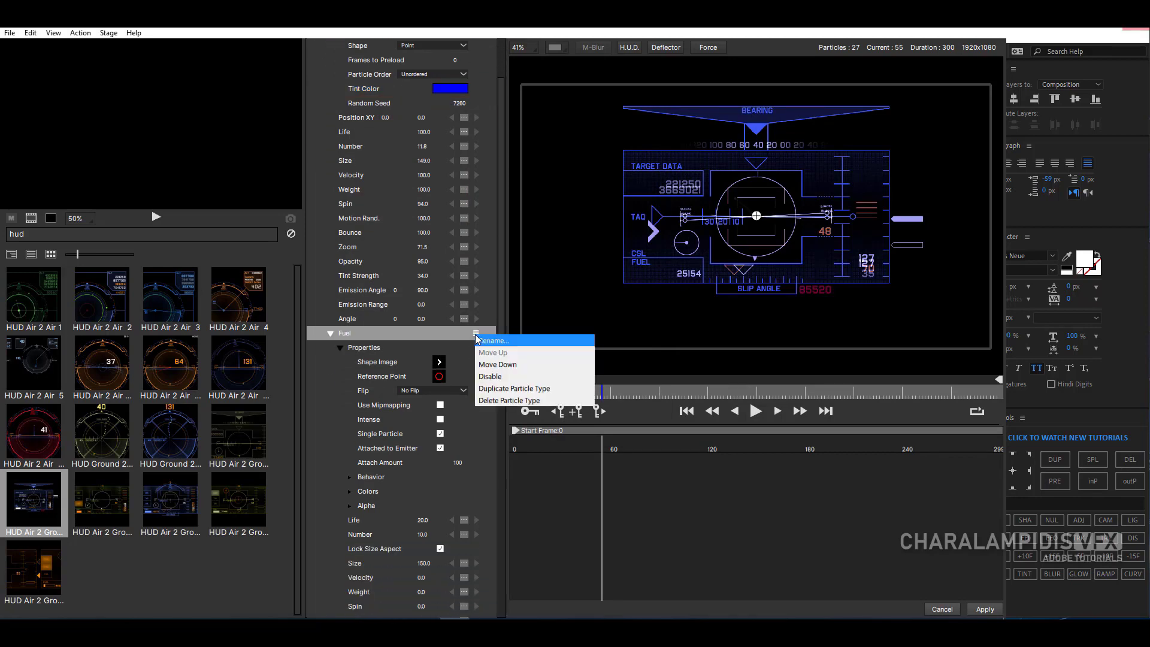
left_click(497, 379)
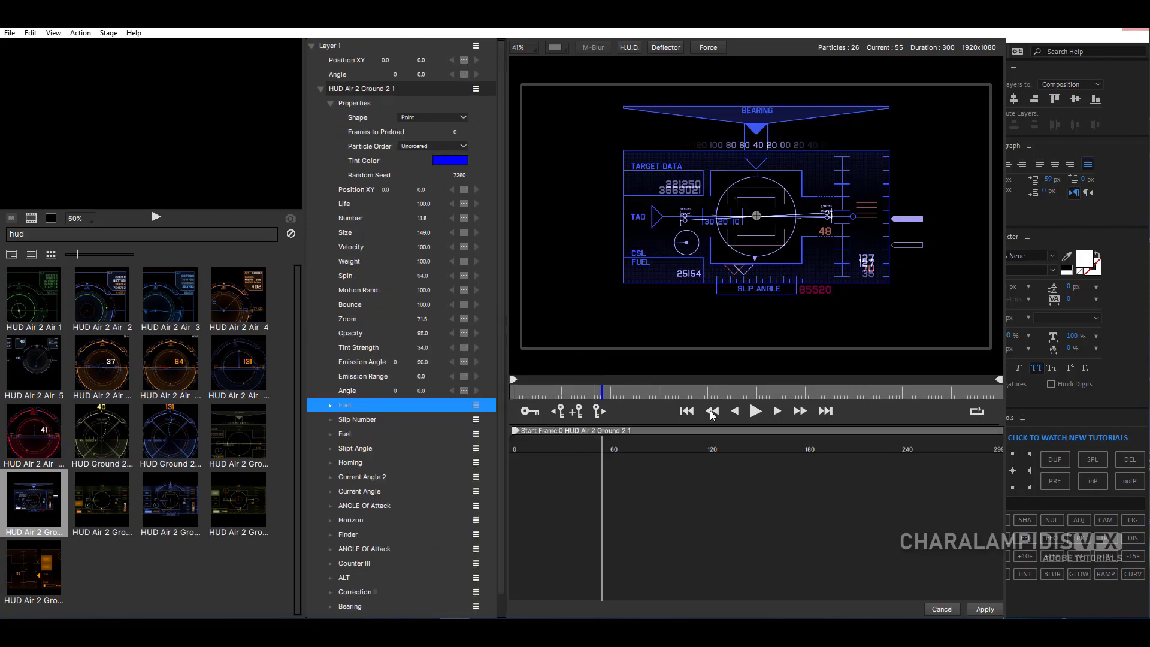
- Enable automatic keyframing and animate the HUD emitter's Number from 4 at frame 0 to 18 at frame 194
left_click_drag(602, 392, 507, 402)
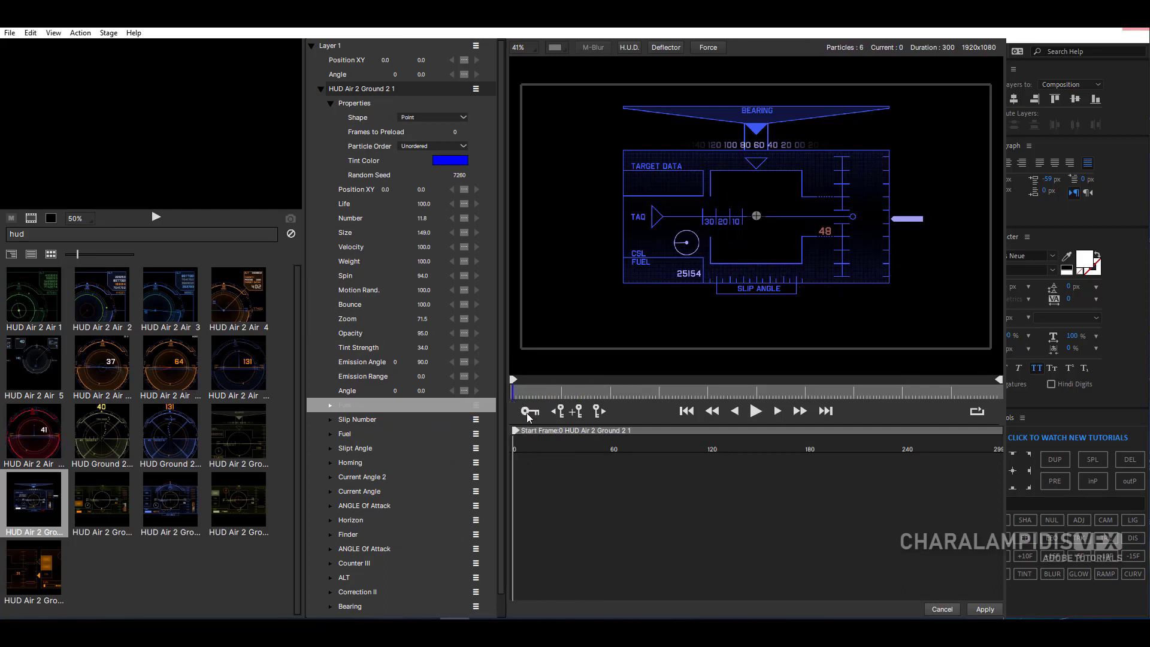
left_click(529, 415)
left_click(422, 219)
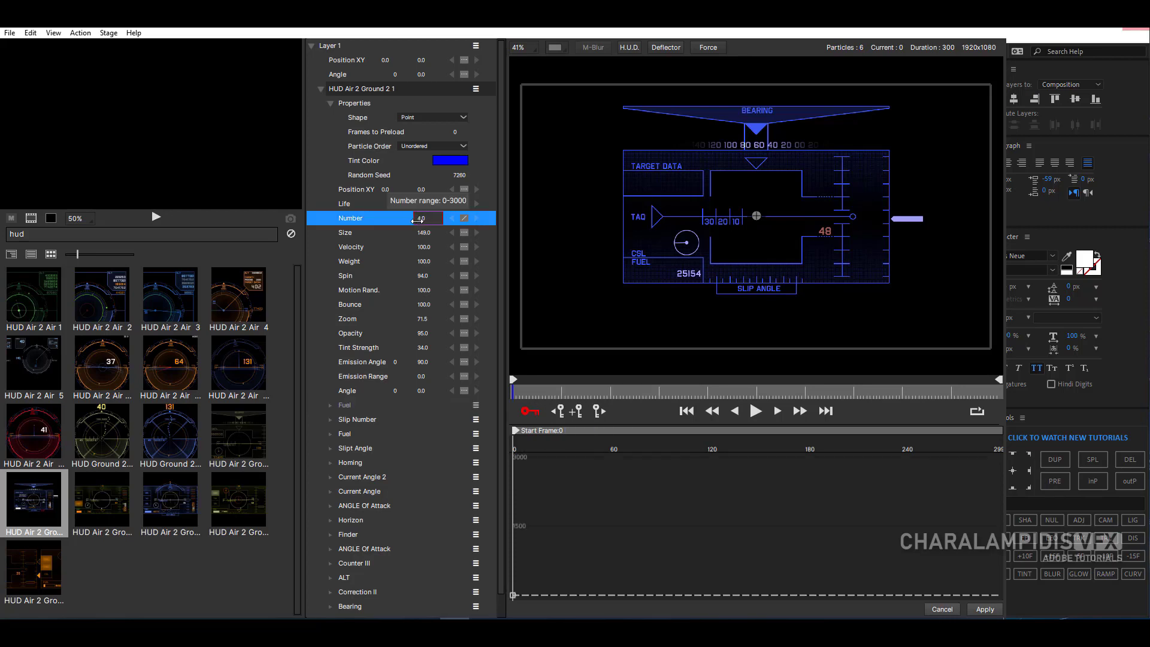
left_click_drag(520, 395, 830, 411)
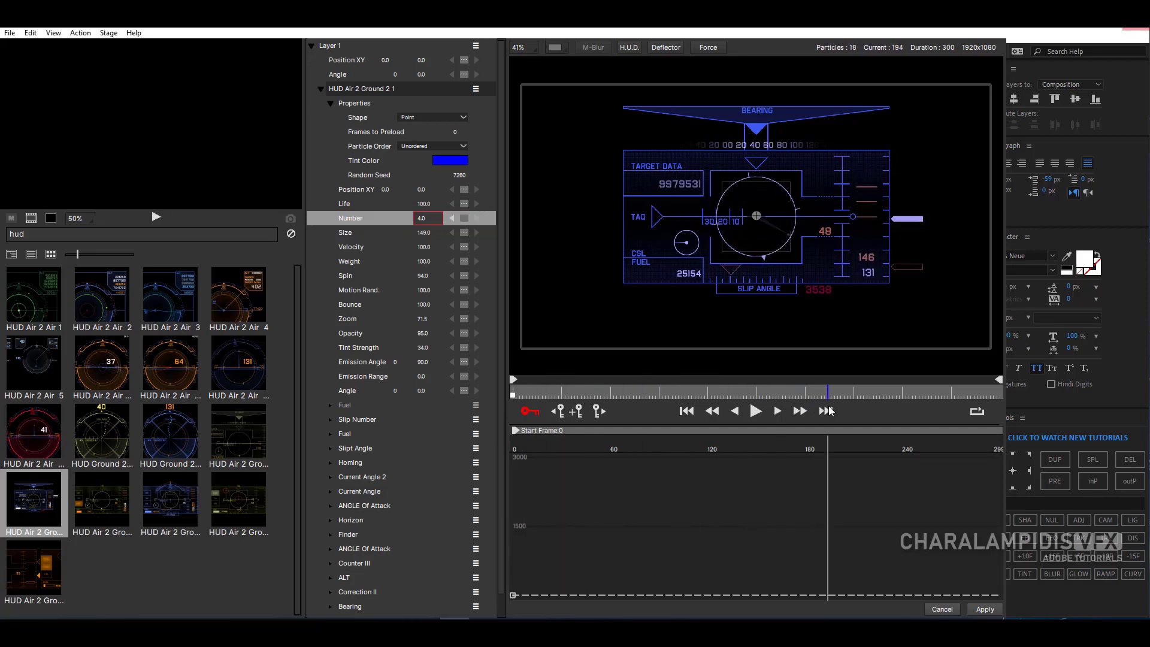
left_click_drag(417, 218, 427, 218)
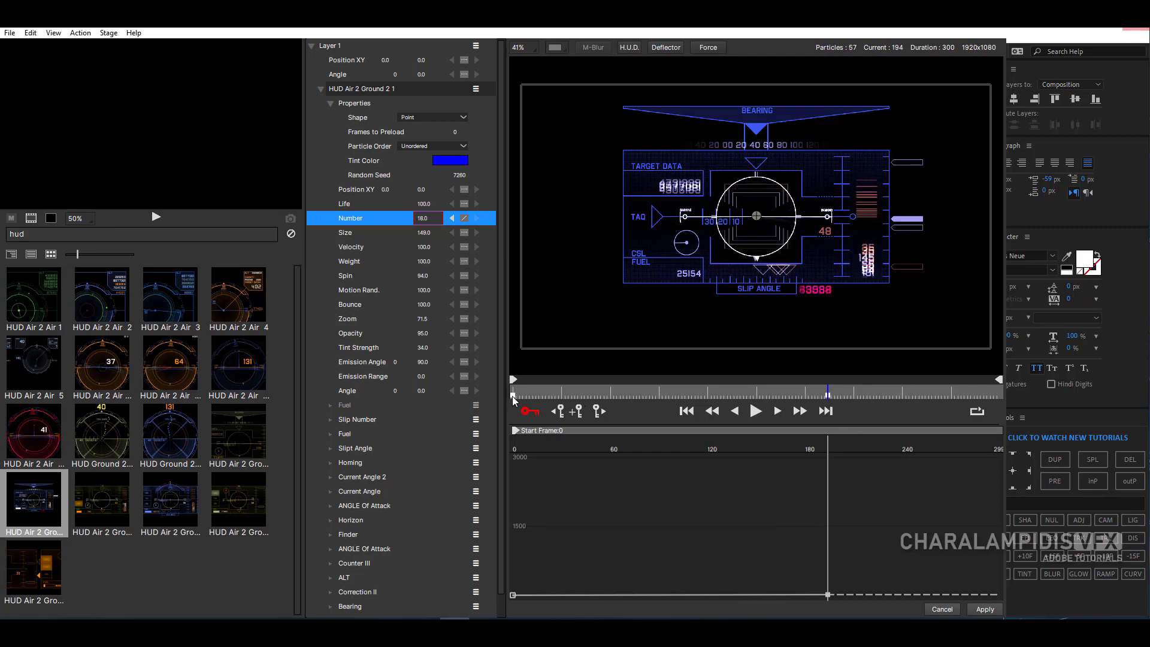
- Animate the HUD emitter's Size from 119 at frame 0 to 152 at frame 266
left_click_drag(702, 396, 507, 383)
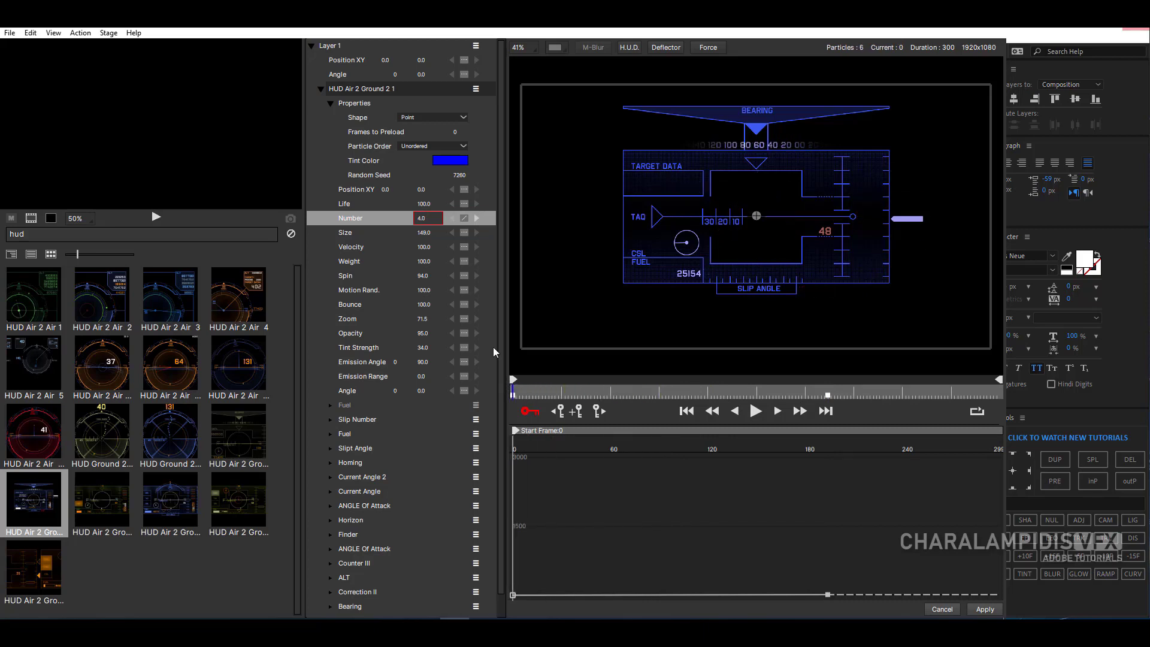
left_click_drag(426, 233, 408, 243)
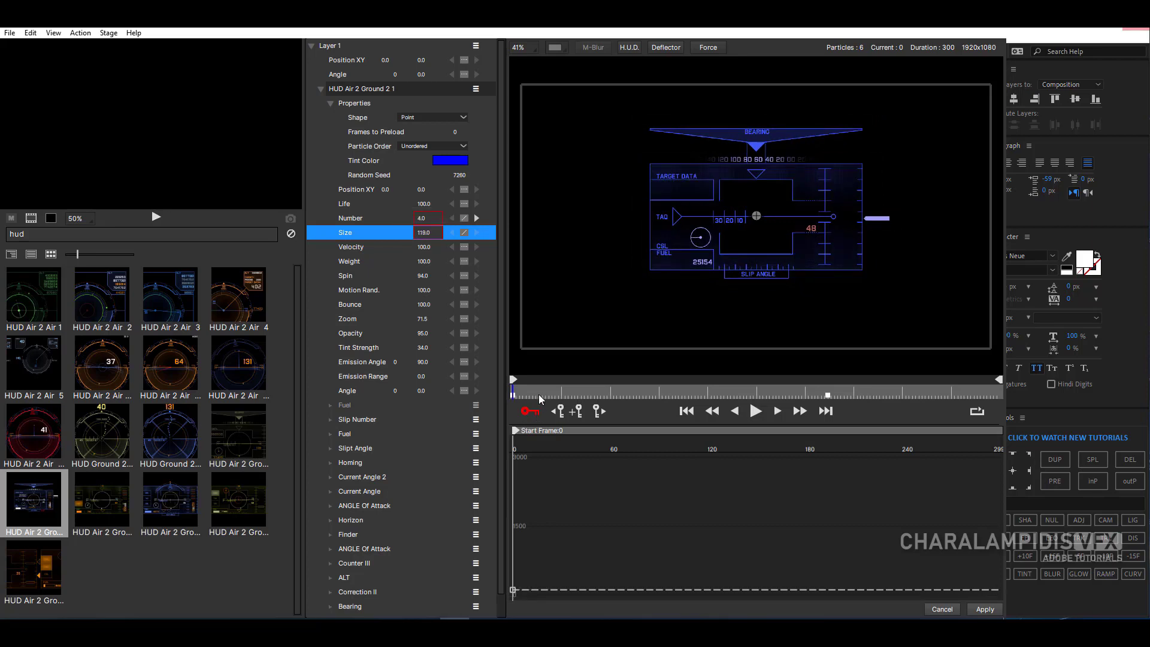
left_click_drag(538, 394, 947, 415)
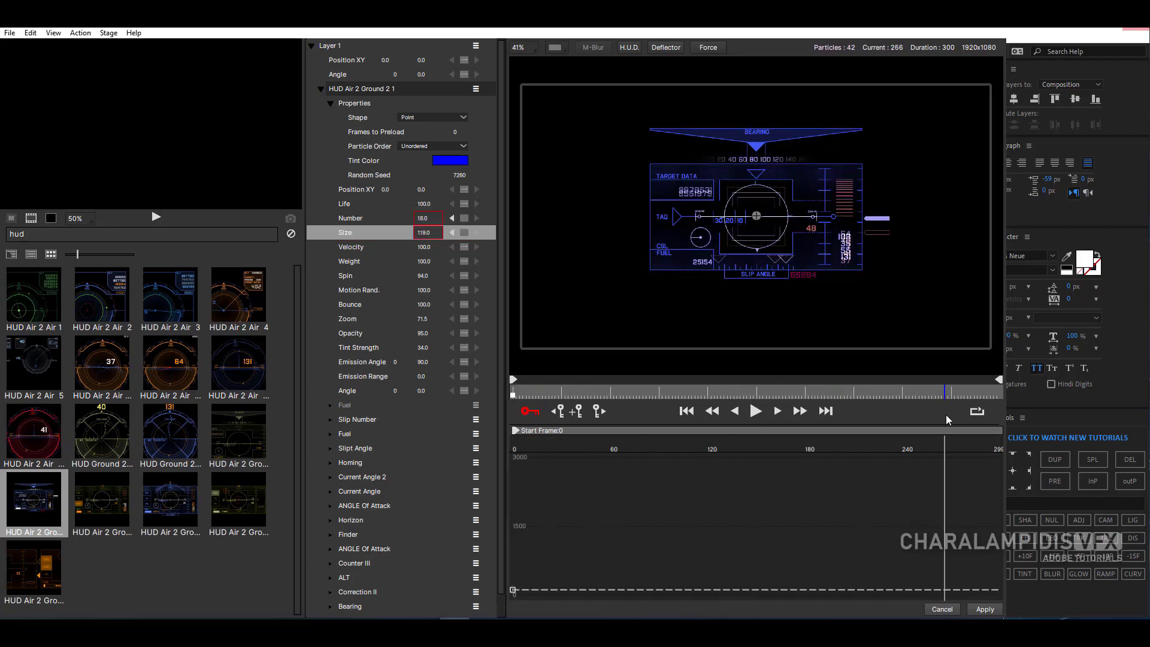
left_click_drag(425, 233, 447, 237)
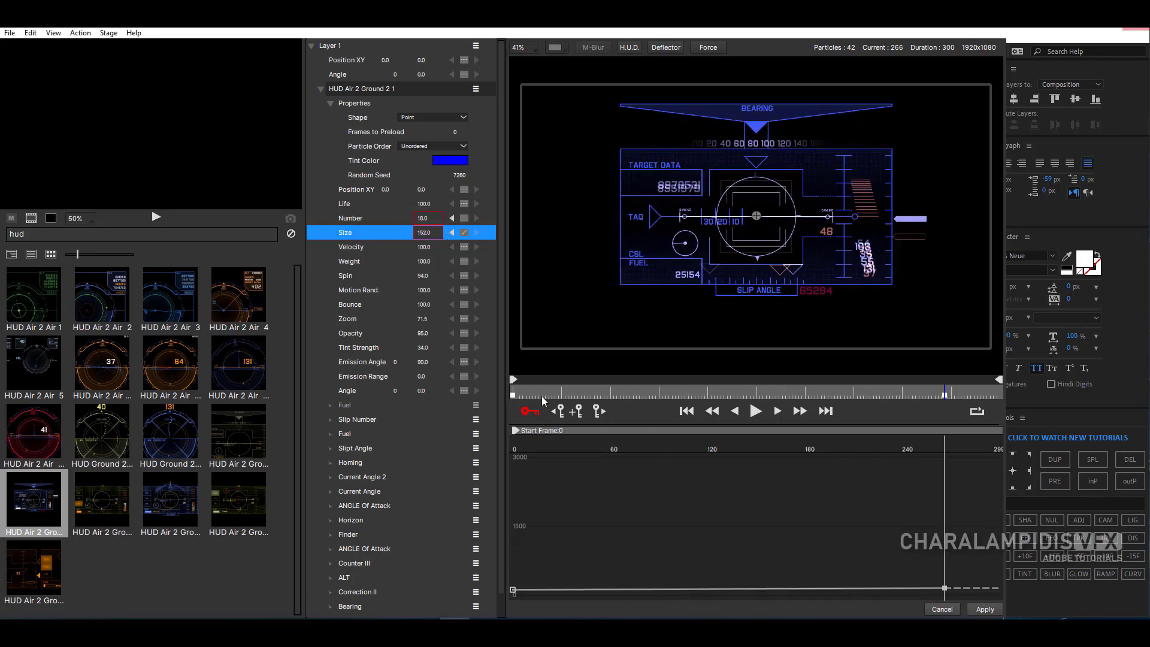
- Play the HUD animation from the first frame to check the Number and Size keyframes, and stop playback
left_click_drag(544, 401, 502, 396)
left_click(756, 411)
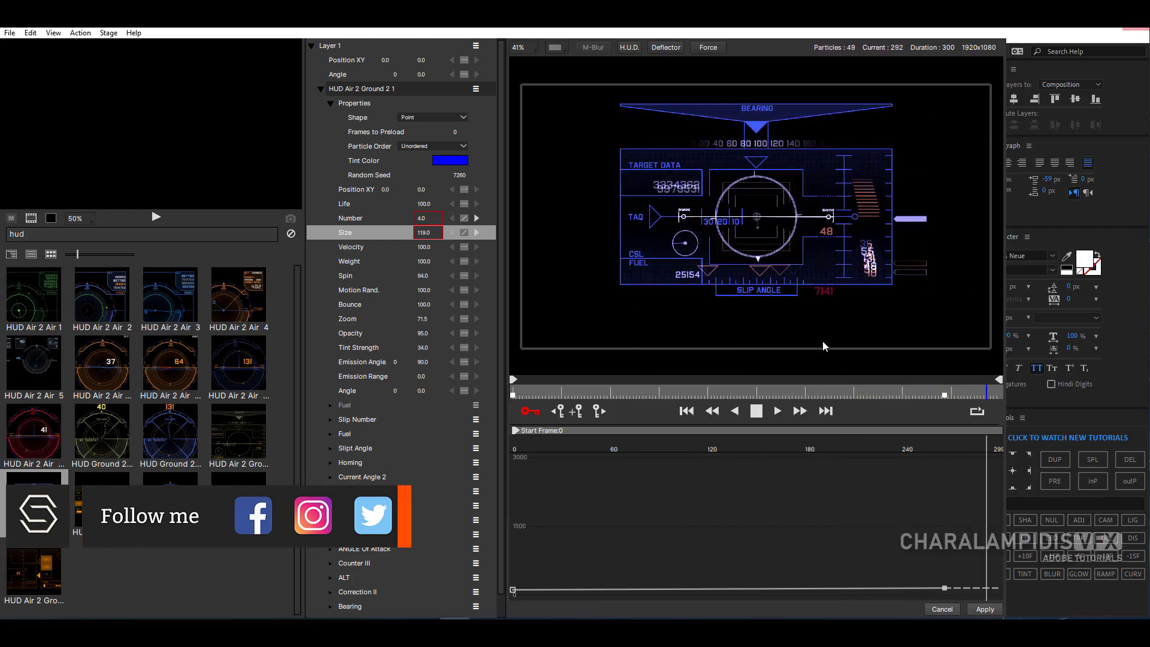
left_click(757, 412)
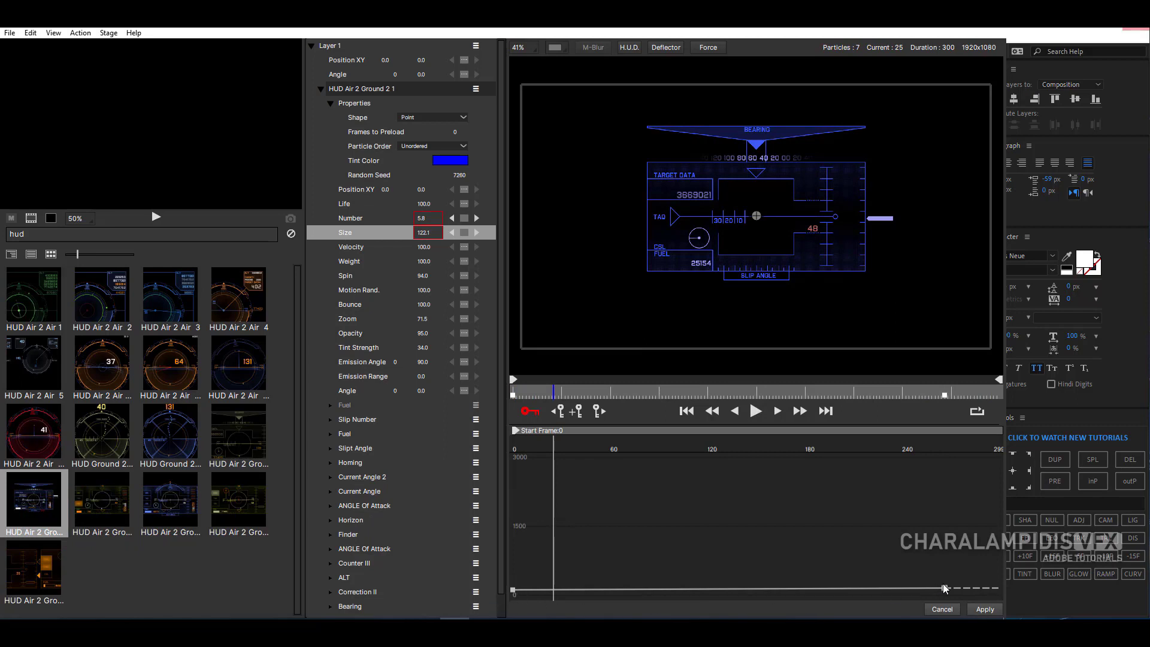
- Raise the last Size keyframe in the graph to about halfway to the 1500 mark and preview the animation from frame 0
left_click_drag(944, 589, 941, 559)
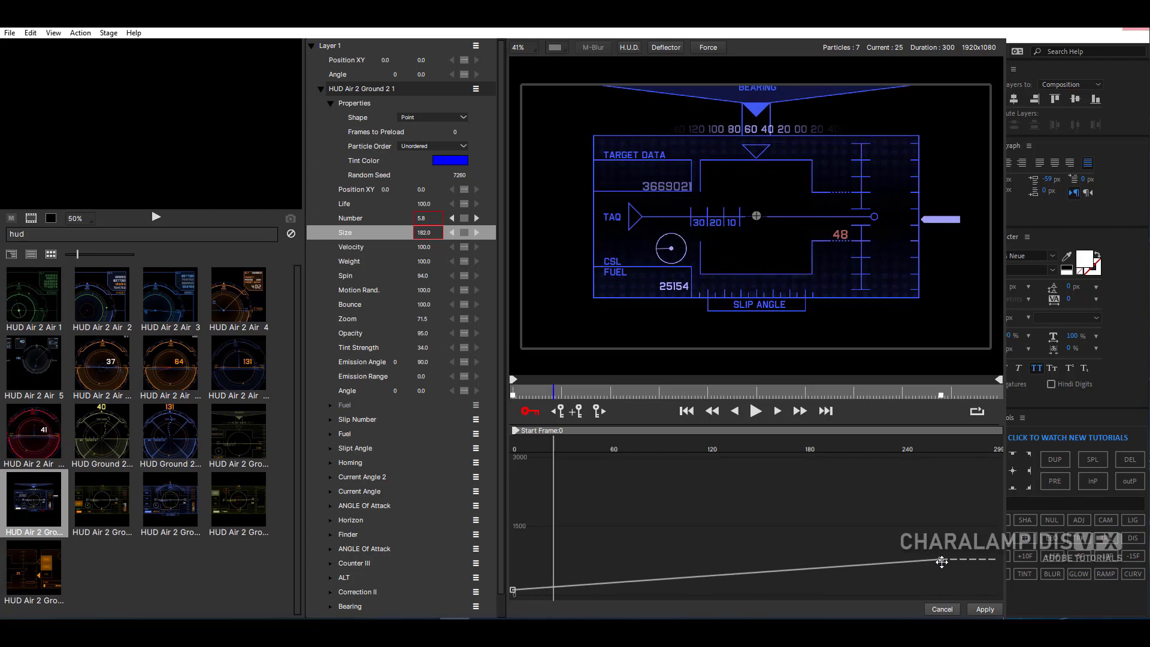
left_click_drag(538, 396, 473, 393)
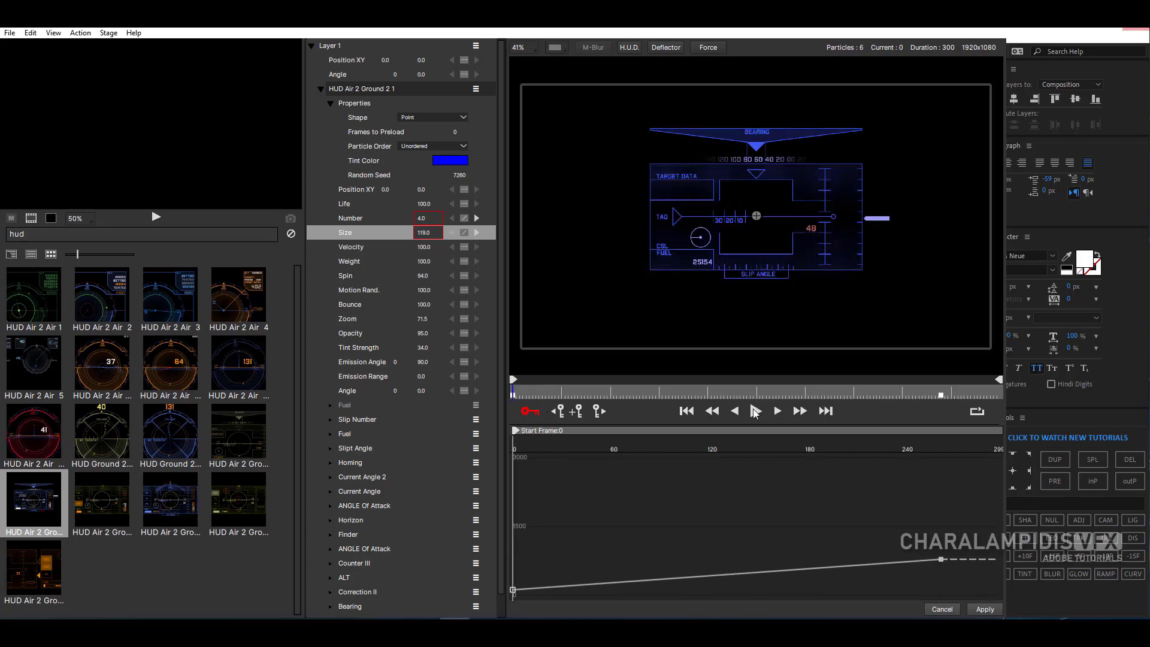
left_click(756, 412)
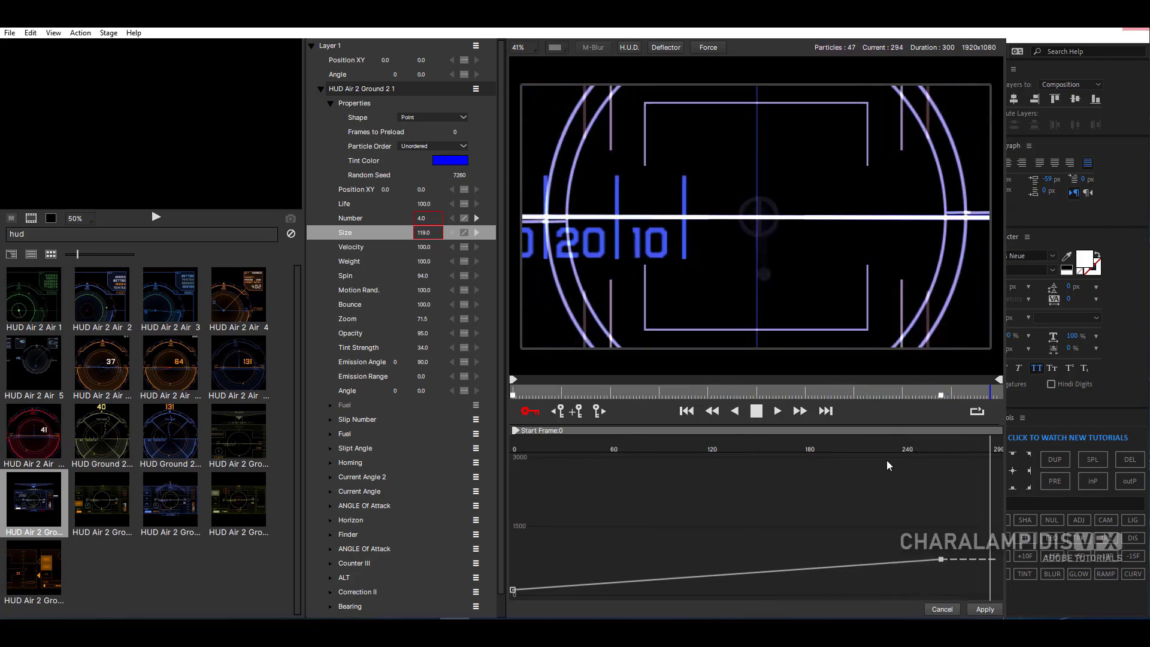
left_click(717, 396)
left_click_drag(717, 396, 491, 395)
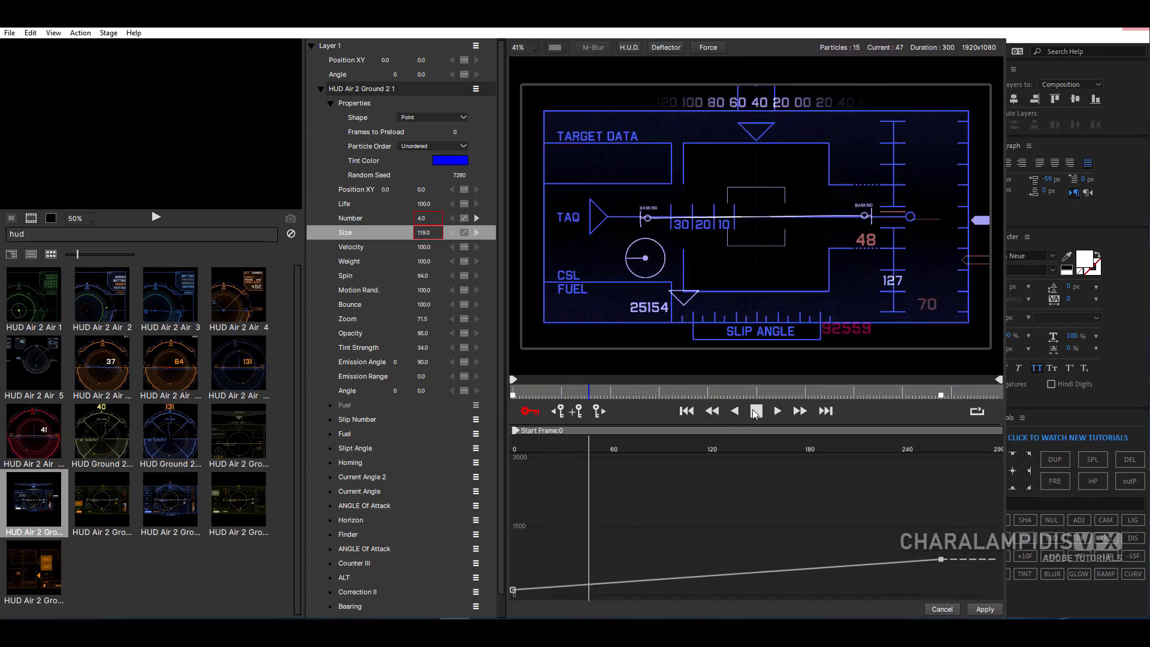
key("space")
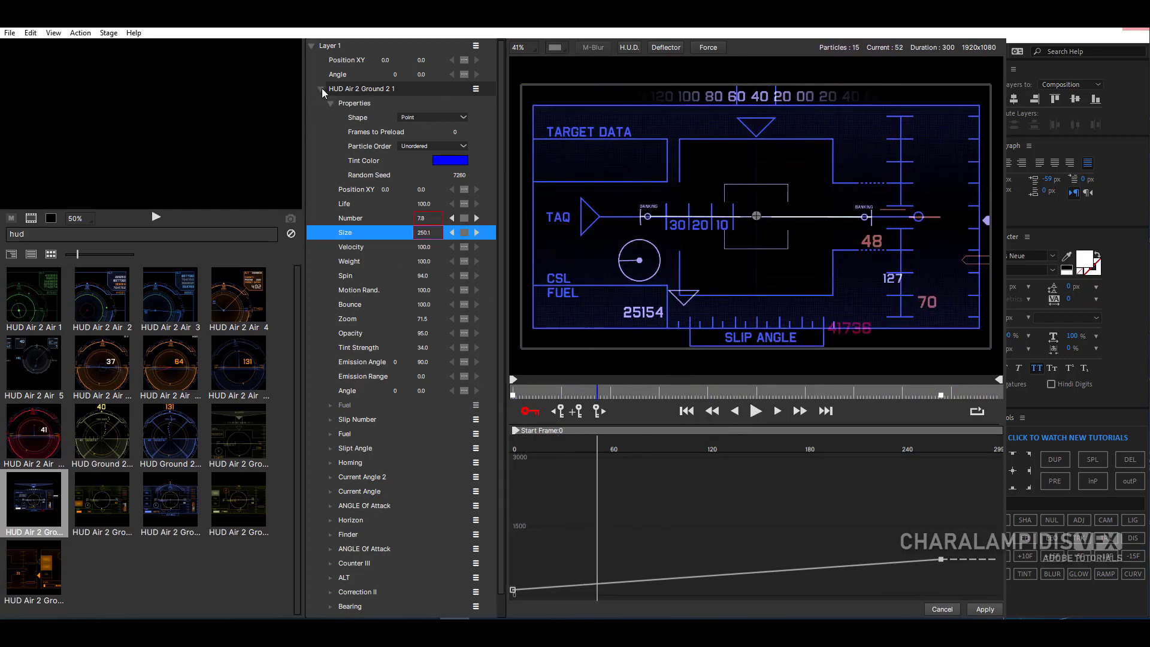
- Delete the HUD Air 2 Ground 2 emitter from Layer 1 and return to the first frame
left_click(322, 88)
key("Delete")
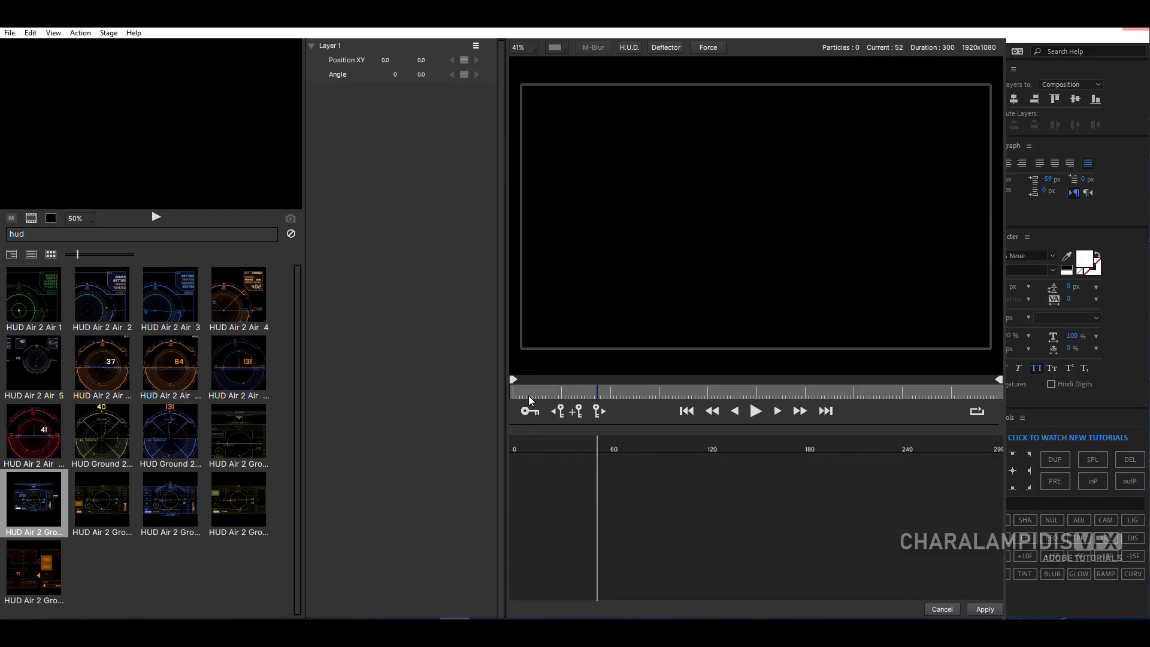
key("Home")
- Clear the emitter search, preview Warp Pool 08 from the library and add it to the stage
key("BackSpace")
key("BackSpace")
key("BackSpace")
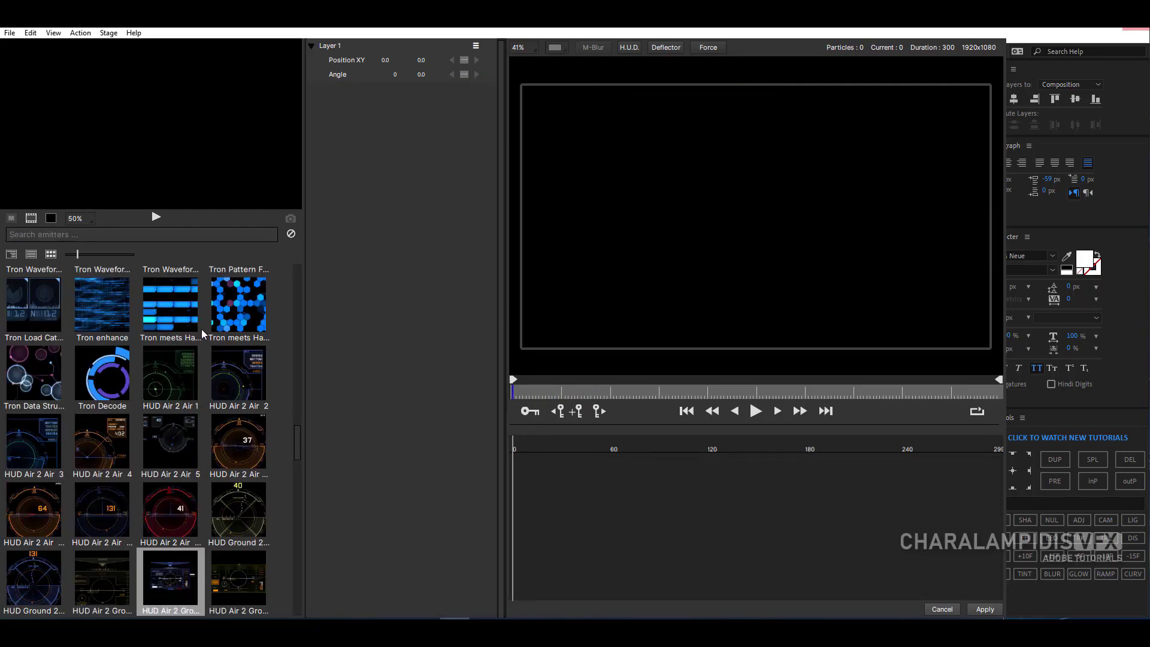
left_click_drag(300, 443, 298, 296)
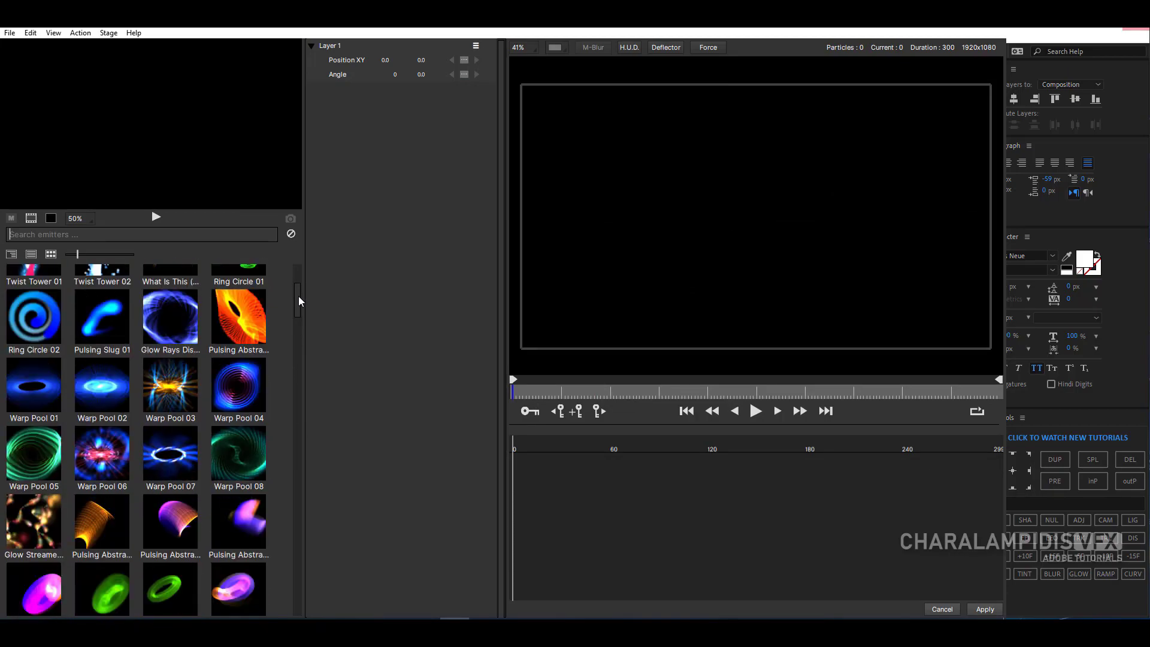
left_click(243, 455)
left_click(156, 218)
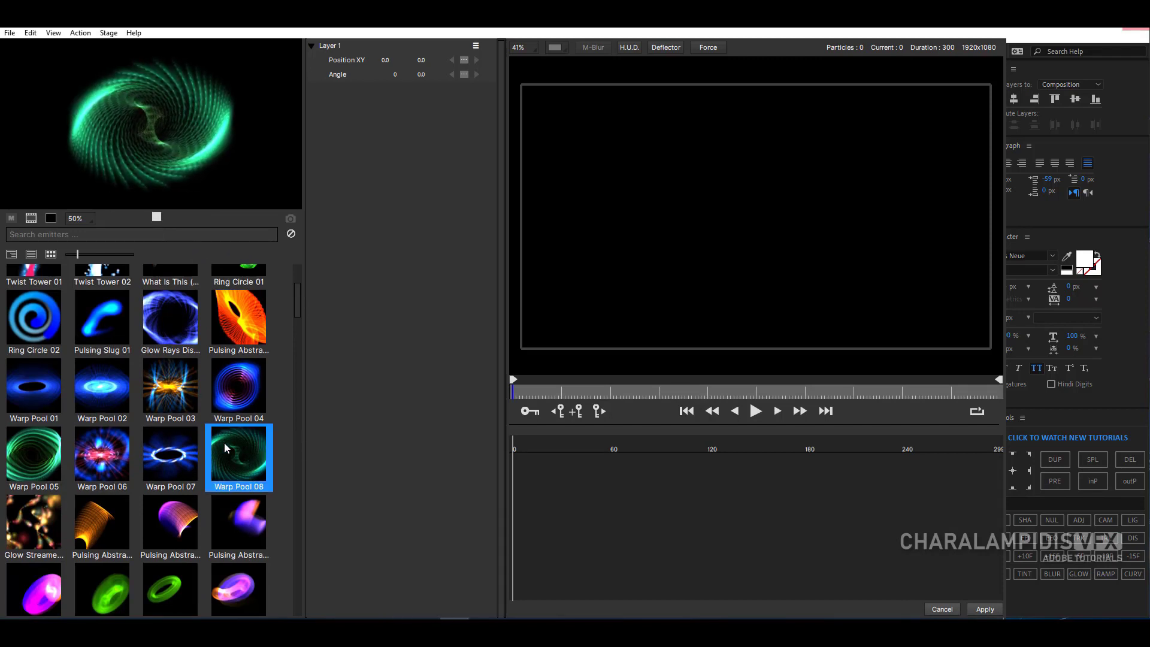
double_click(242, 452)
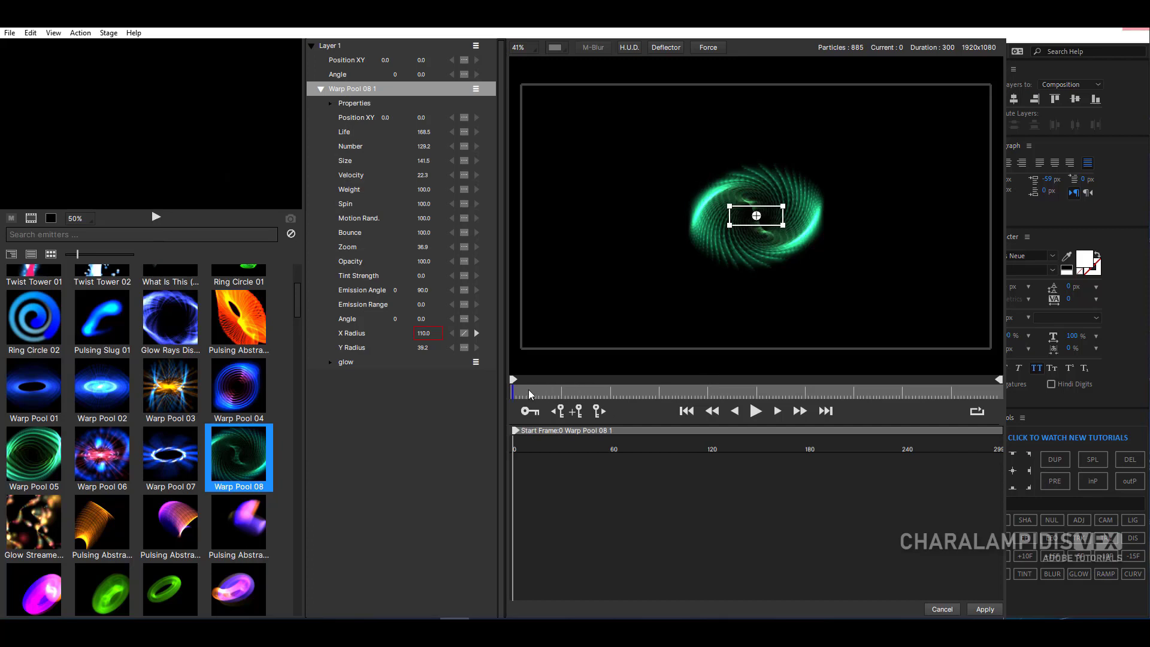
- At frame 46, set Warp Pool 08's Size to 783.5 and its glow particle's Opacity to 46
left_click_drag(529, 394, 586, 405)
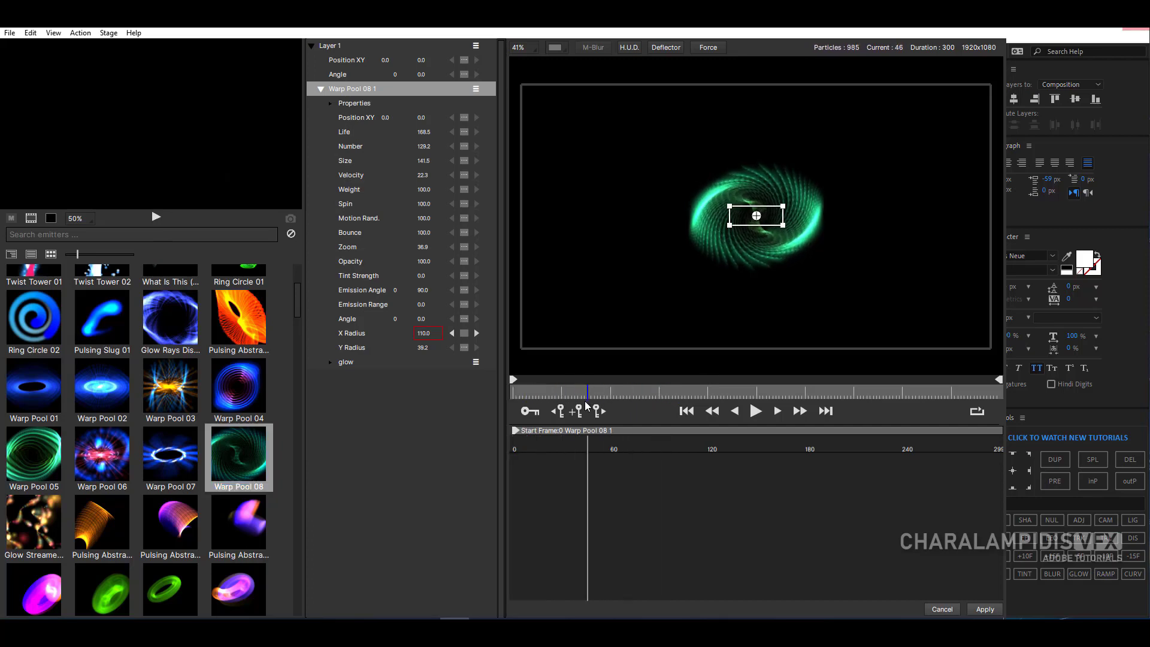
left_click_drag(426, 160, 794, 218)
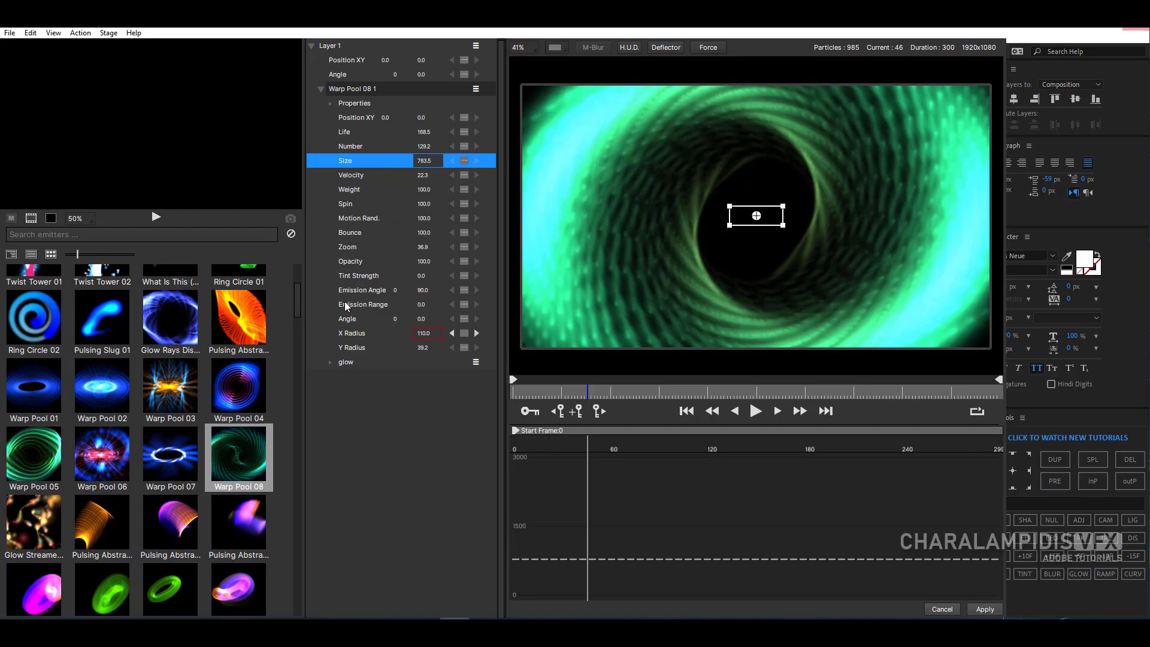
left_click(331, 363)
left_click(355, 433)
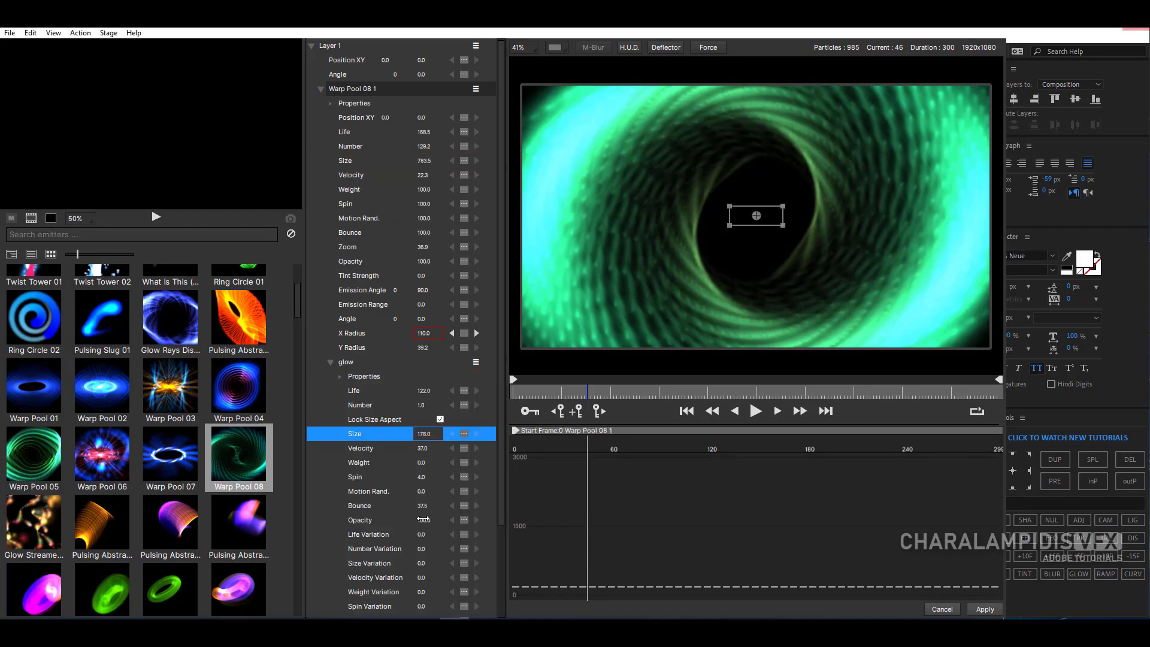
left_click_drag(424, 519, 377, 522)
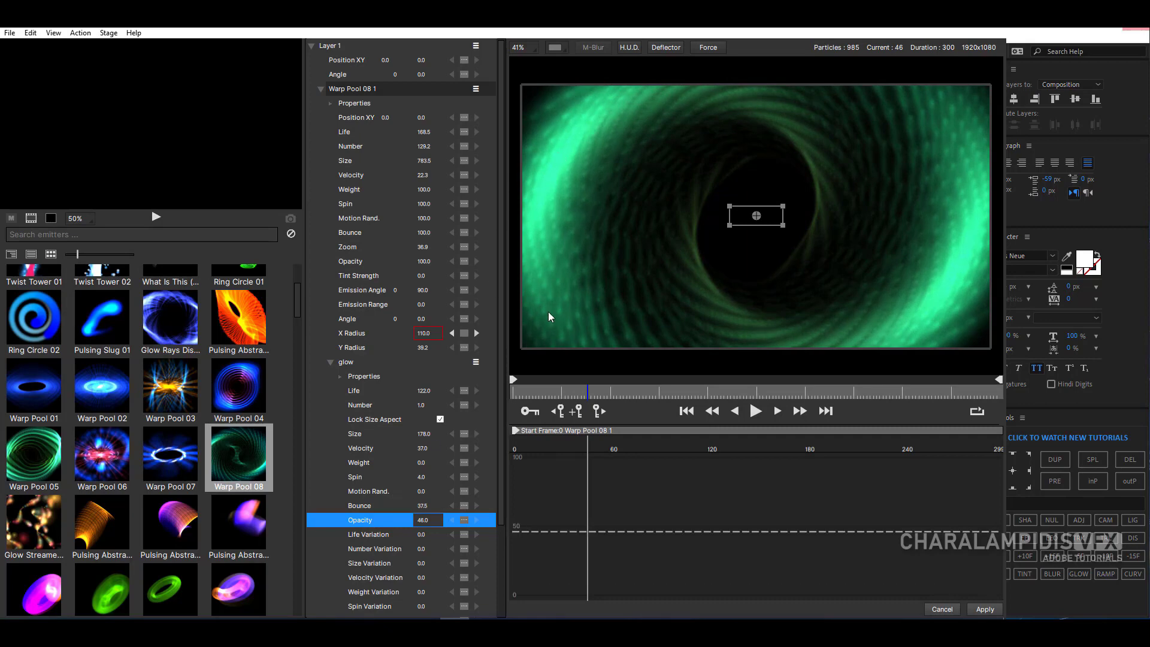
- Compare the blur line 5 and blur line slight shapes from Abstract.il3 on the glow particle and apply blur line slight
left_click(341, 379)
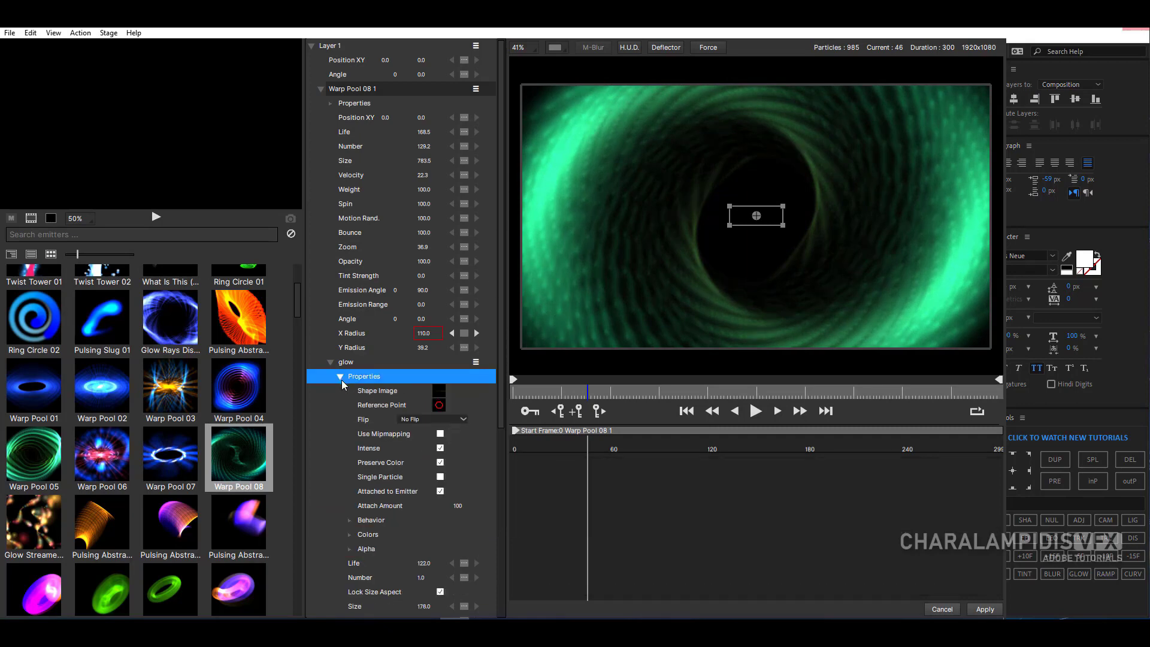
left_click(438, 397)
left_click_drag(456, 141, 271, 96)
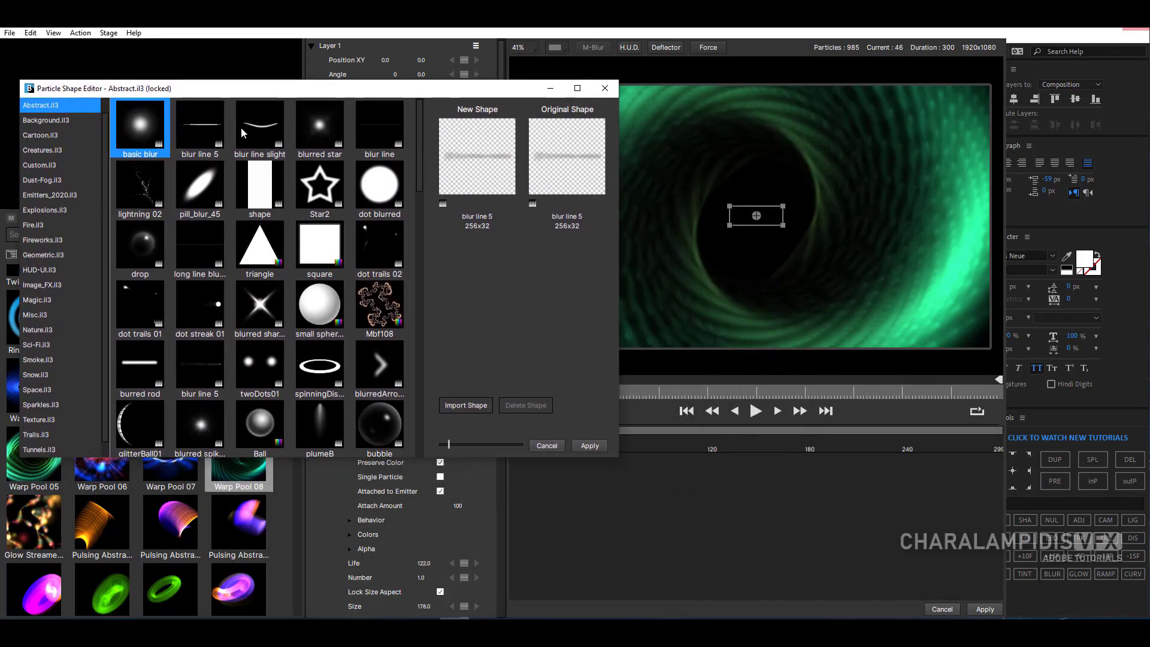
left_click(252, 128)
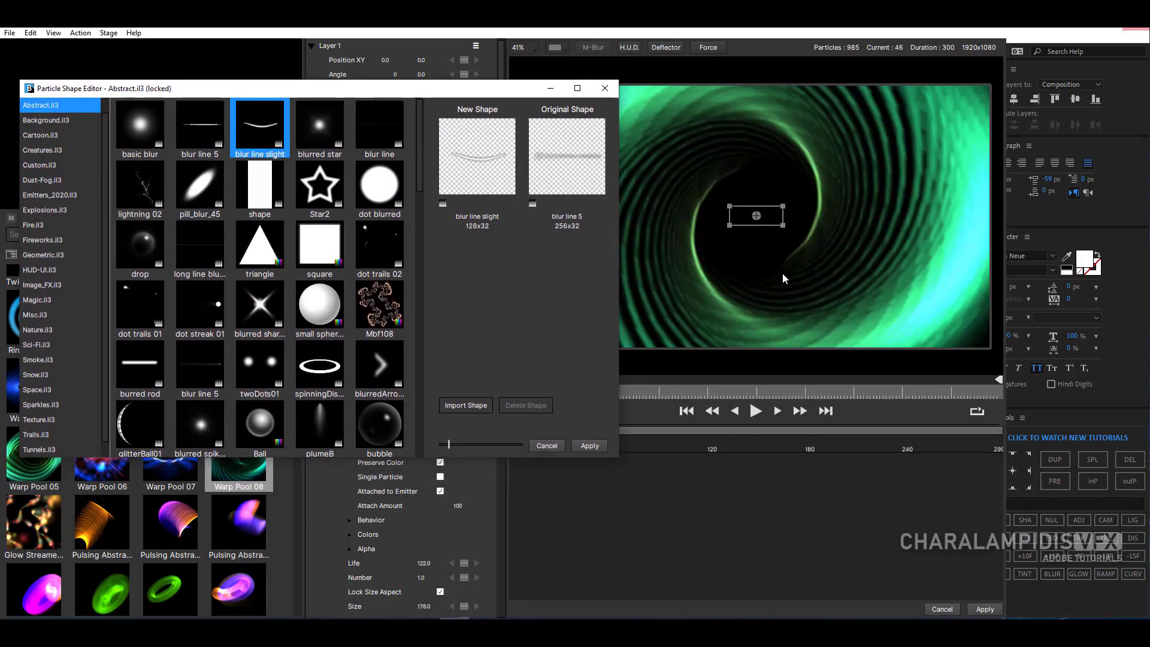
left_click(217, 138)
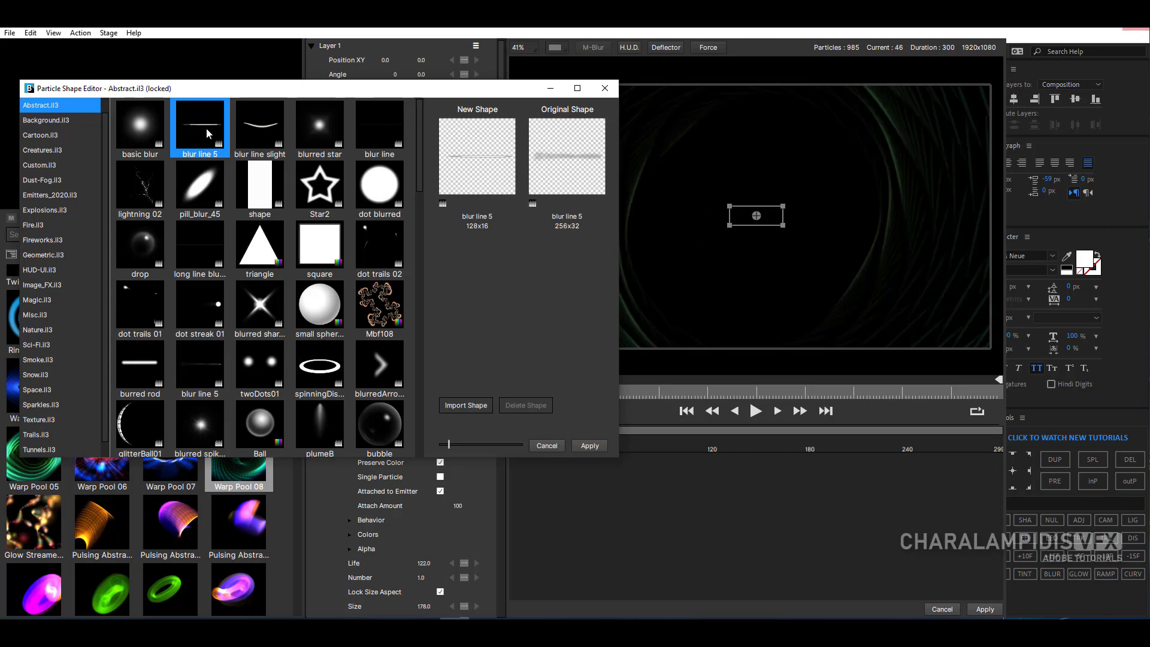
left_click(242, 132)
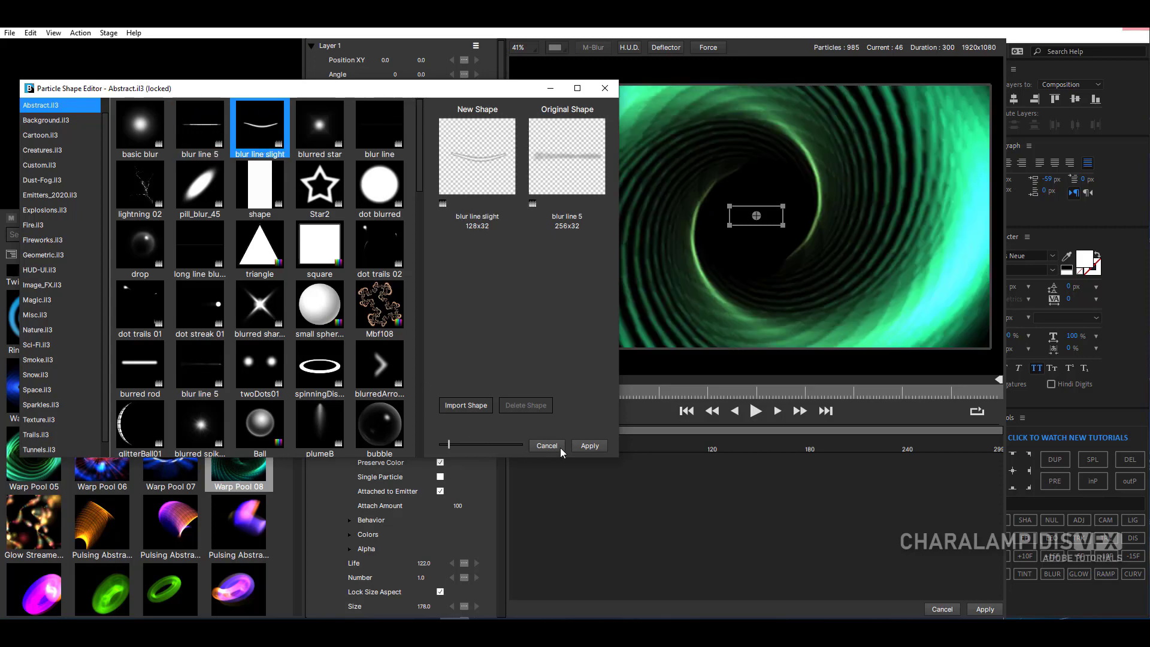
left_click(589, 446)
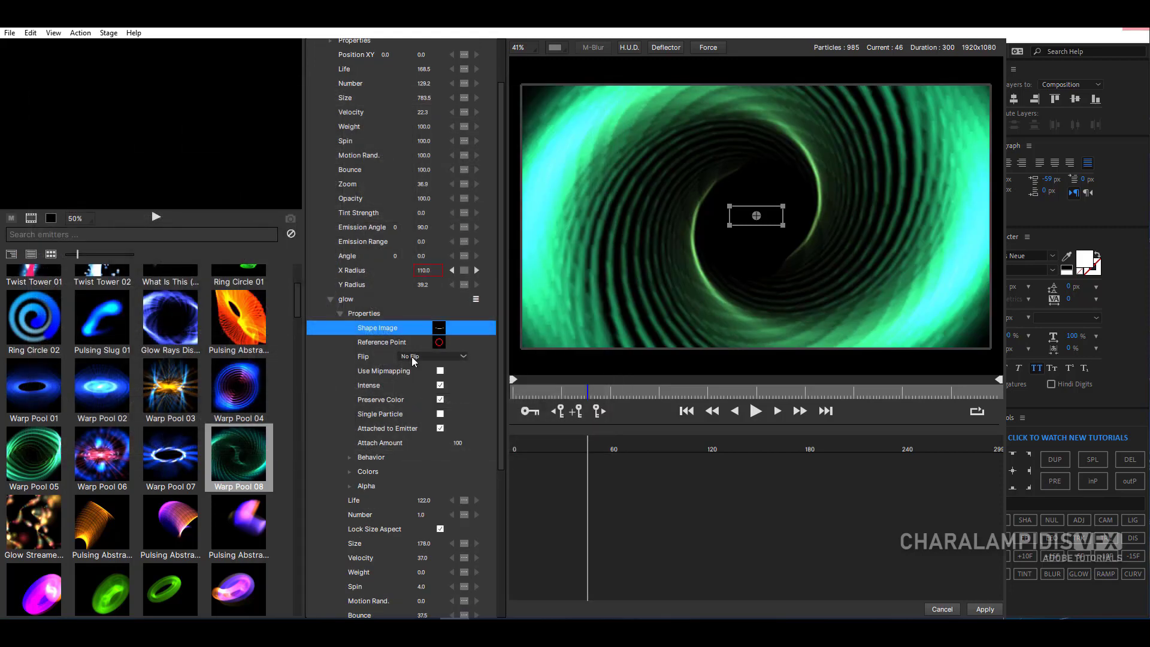
- Move the glow particle's reference point to -26, -31, just above the shape image, and apply it
left_click(439, 344)
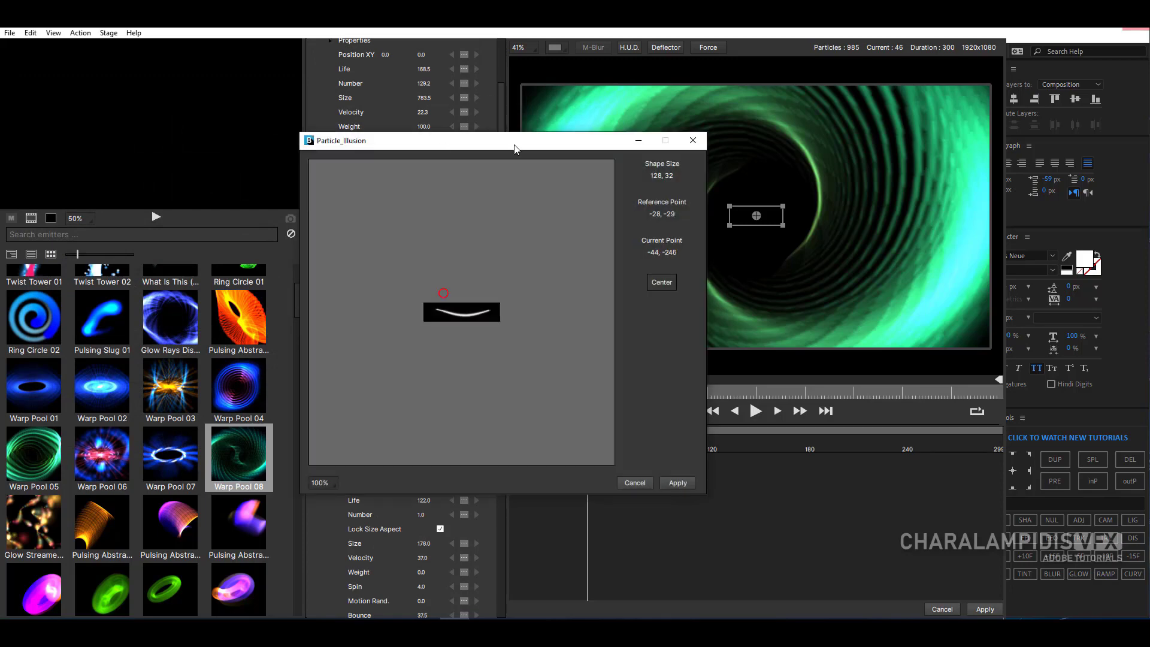
left_click_drag(514, 149, 275, 100)
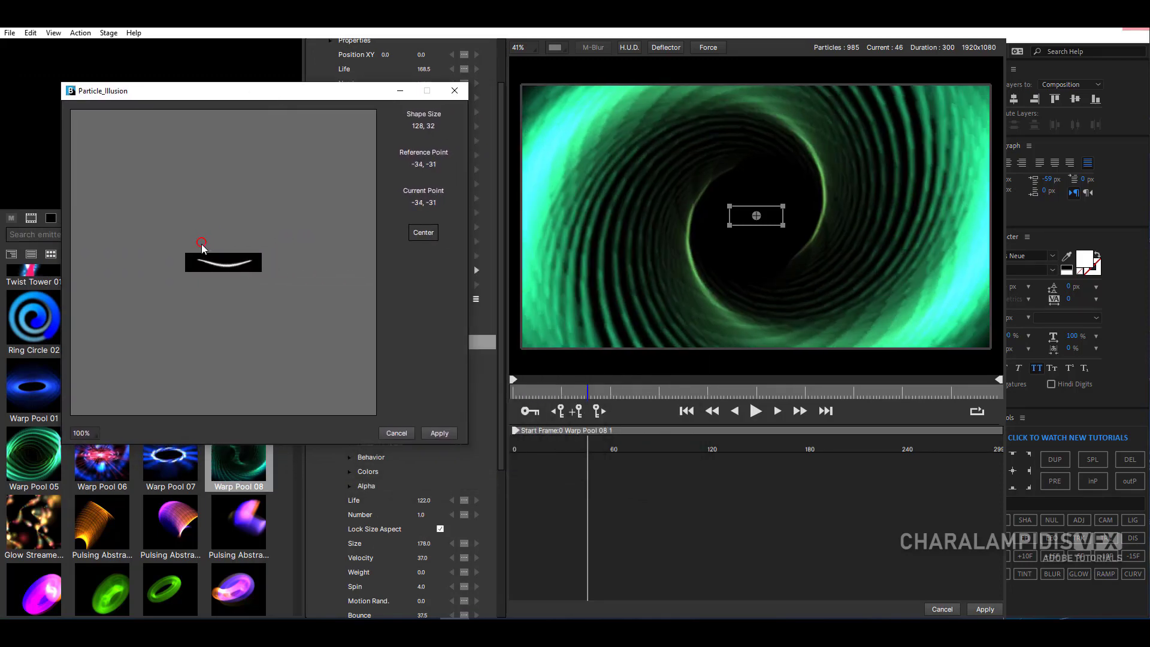
left_click(203, 240)
mouse_move(206, 246)
left_mouse_down()
mouse_move(252, 252)
mouse_move(200, 244)
mouse_move(209, 248)
left_mouse_up()
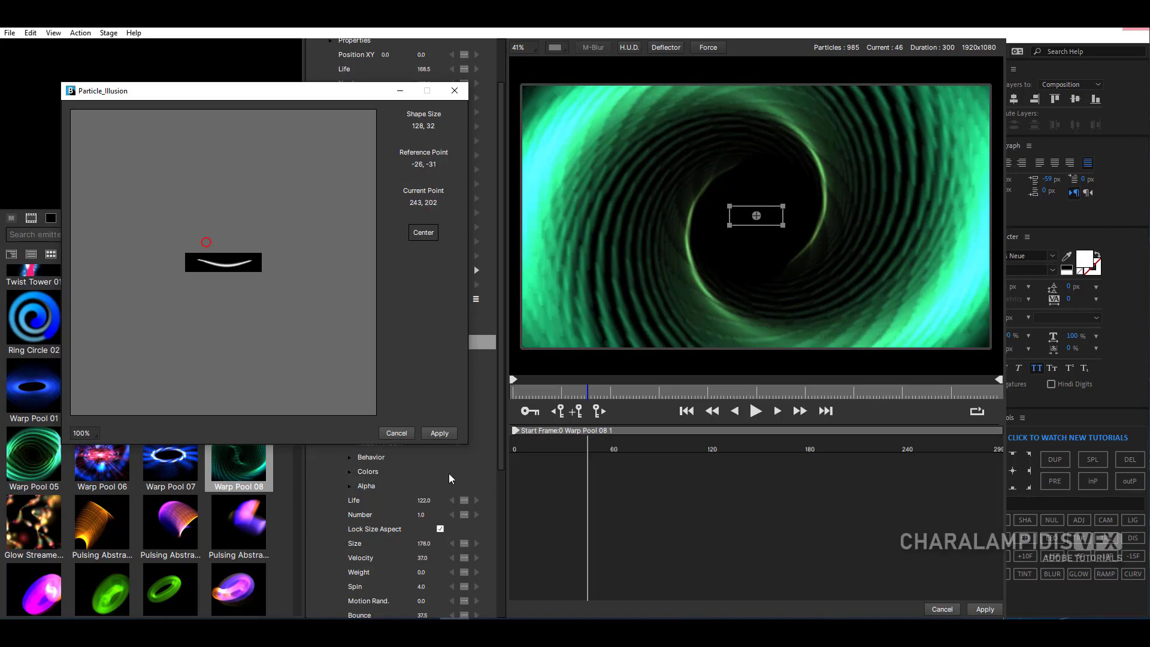
left_click(441, 435)
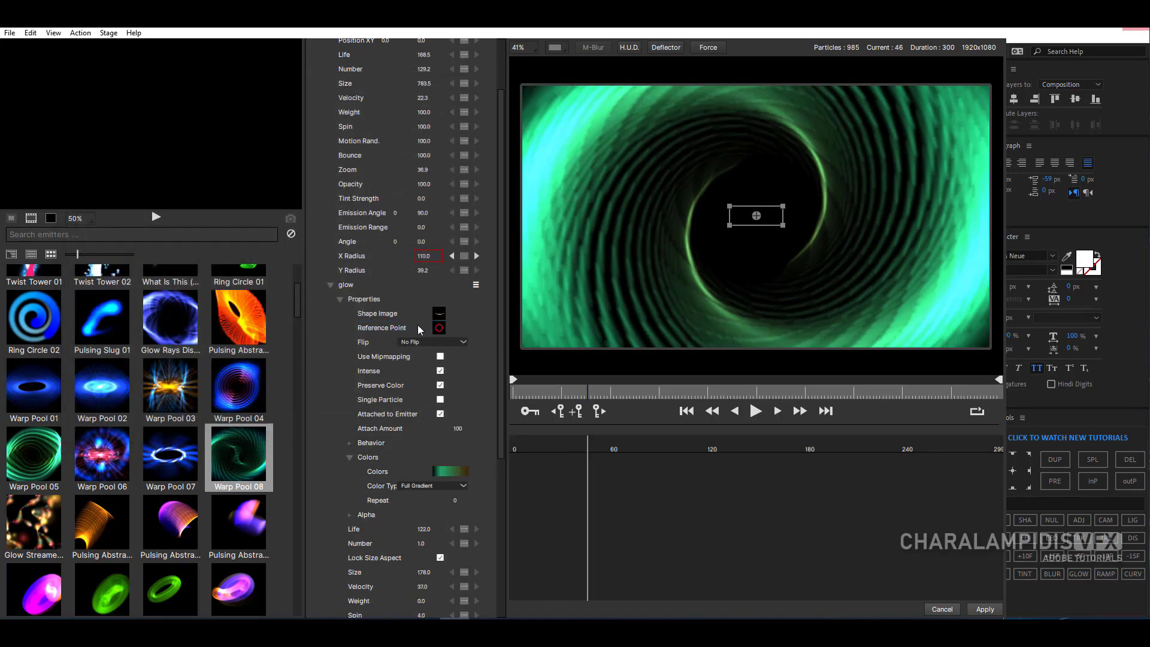
- Switch the glow particle's Color Type to Random Gradient
left_click(444, 486)
left_click(449, 497)
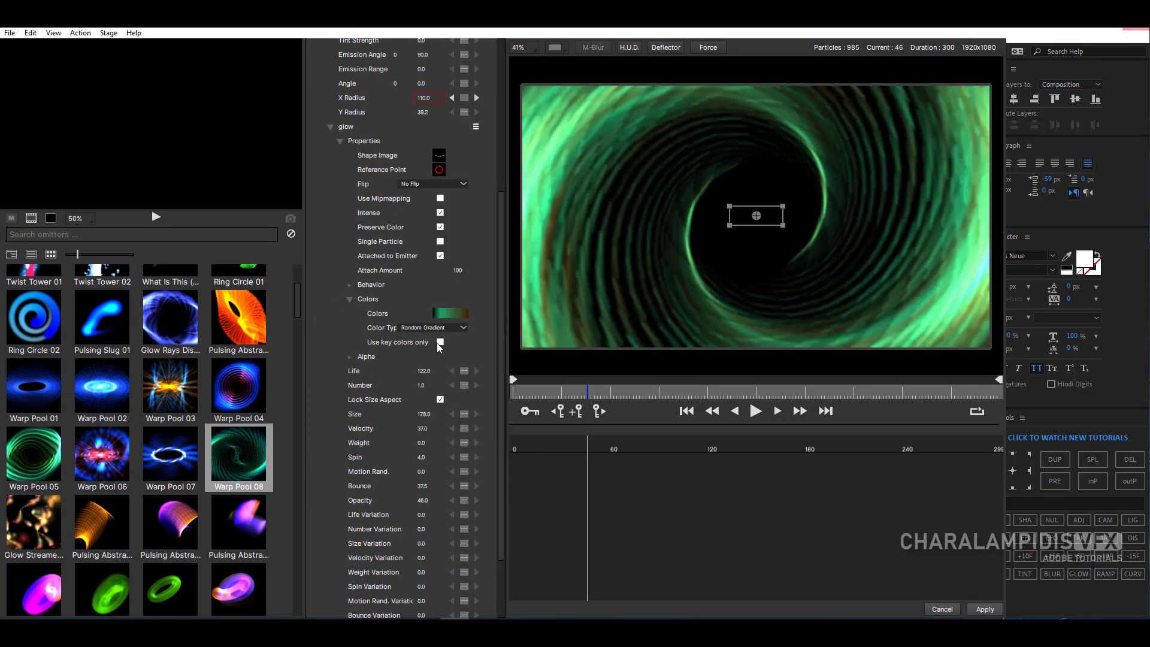
scroll(363, 368, "up", 3)
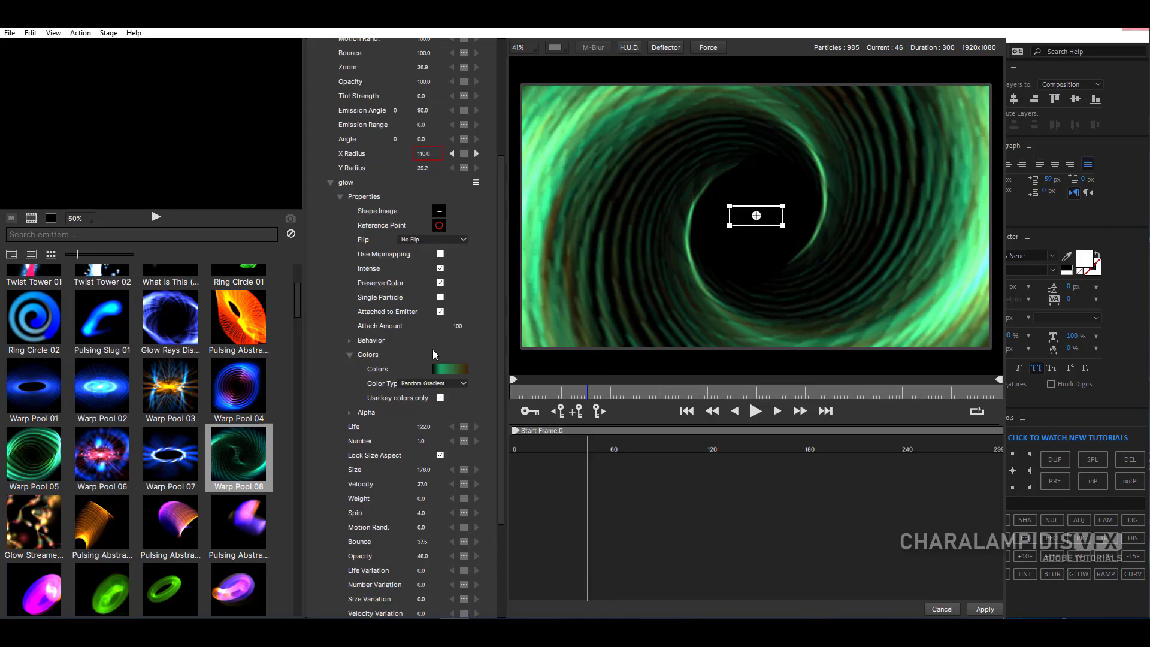
- In the glow color gradient, set the 100% stop to magenta and the 21% stop to light cyan, and apply the gradient
left_click(444, 370)
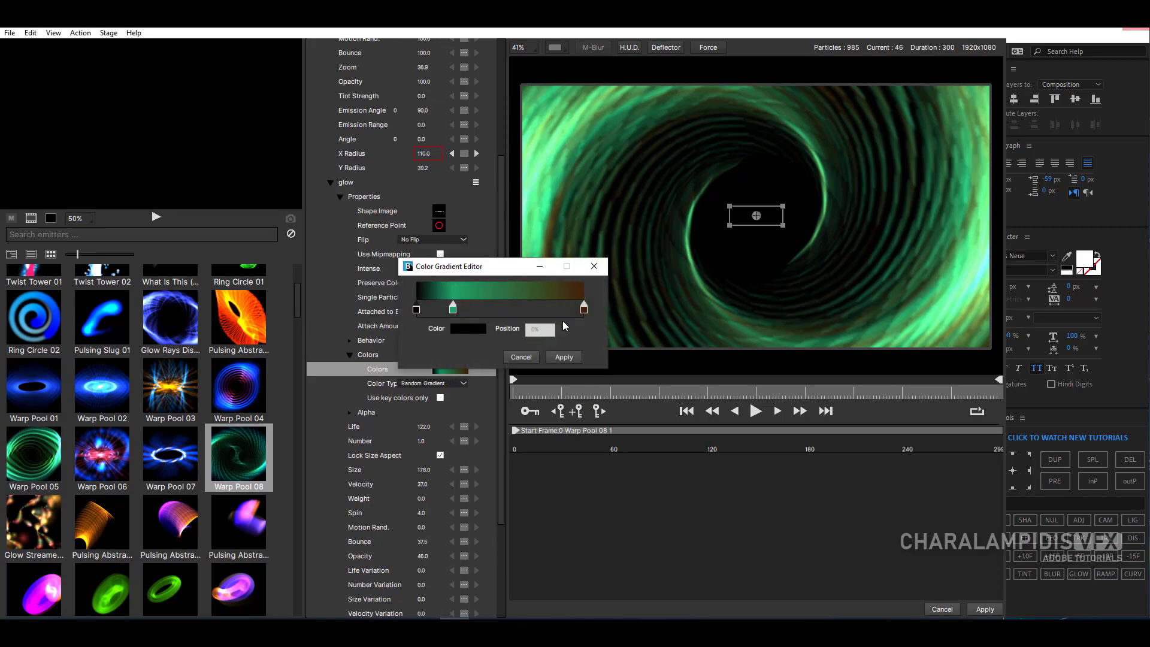
left_click(583, 313)
left_click(468, 329)
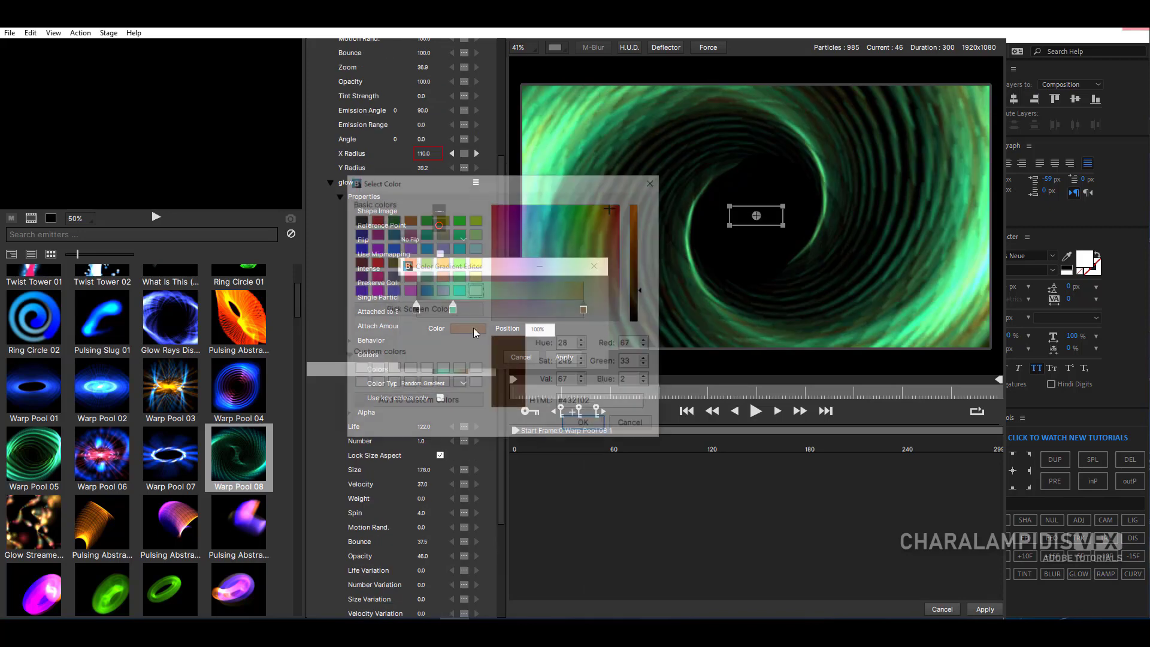
left_click(375, 234)
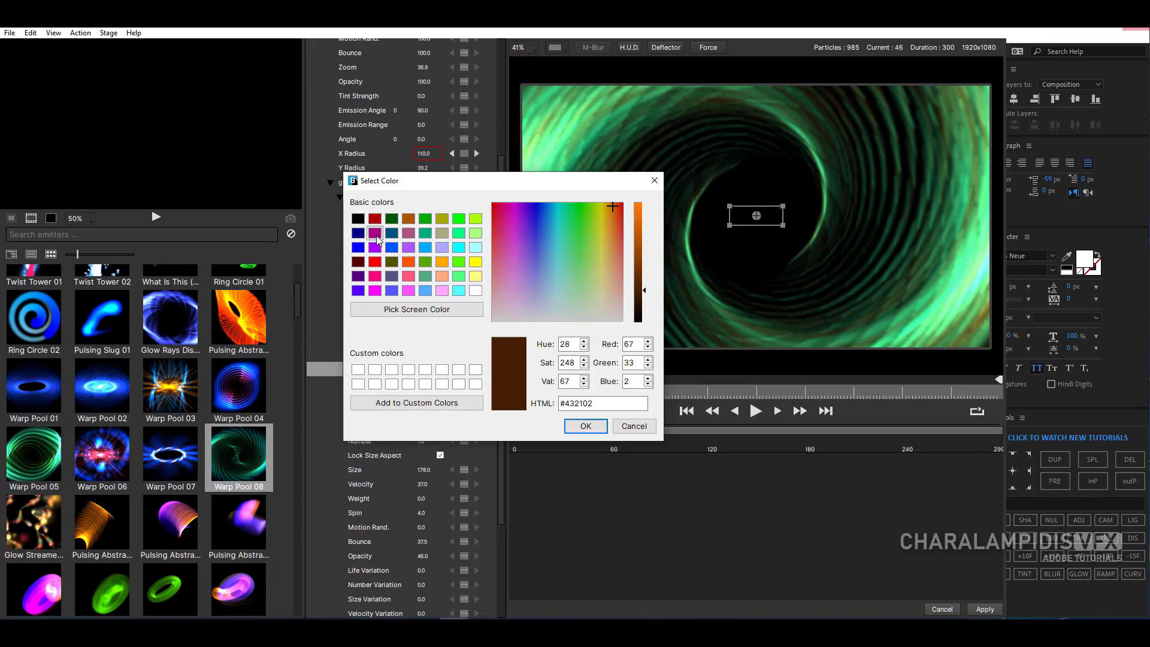
left_click(586, 426)
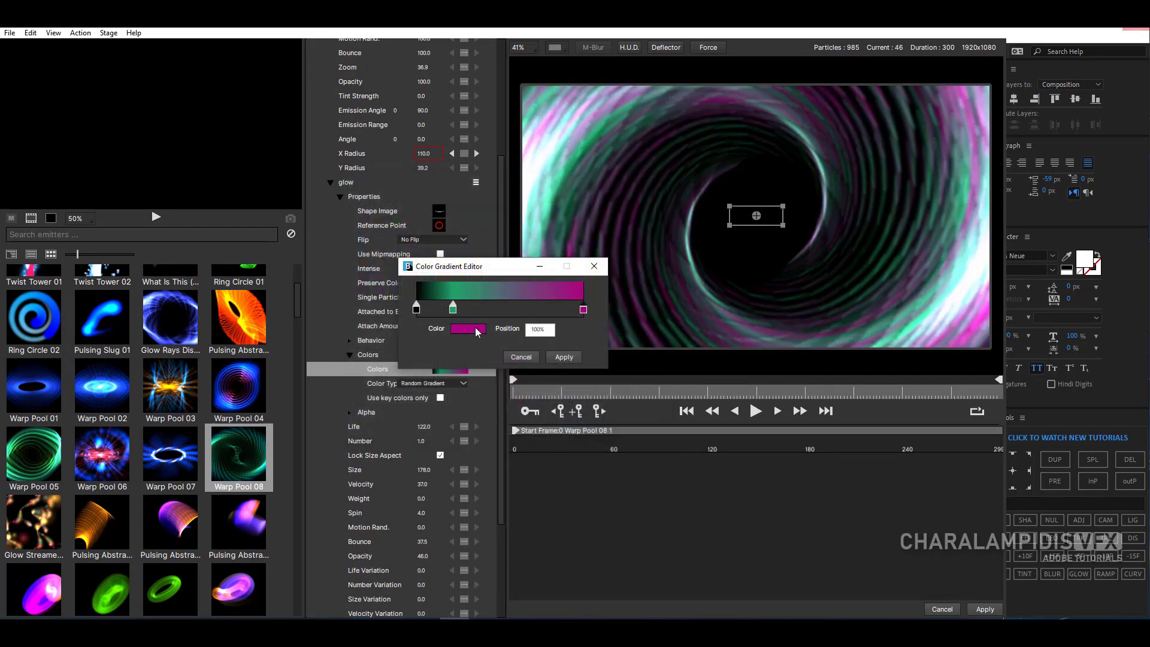
left_click(467, 330)
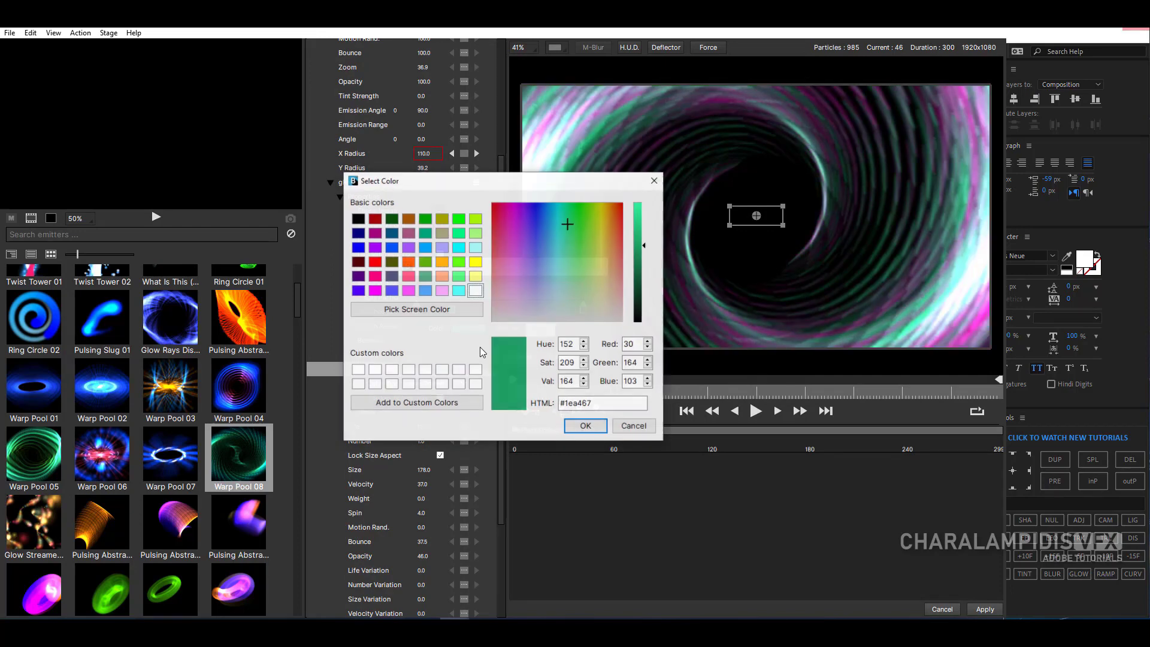
left_click(459, 290)
left_click(585, 426)
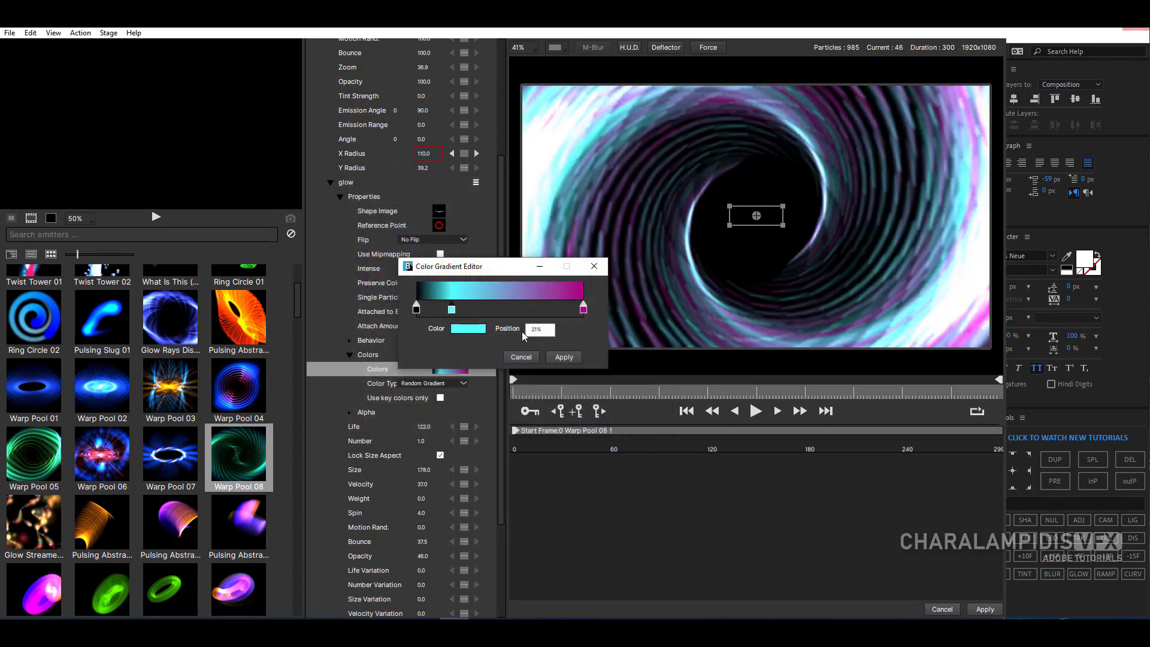
left_click(565, 358)
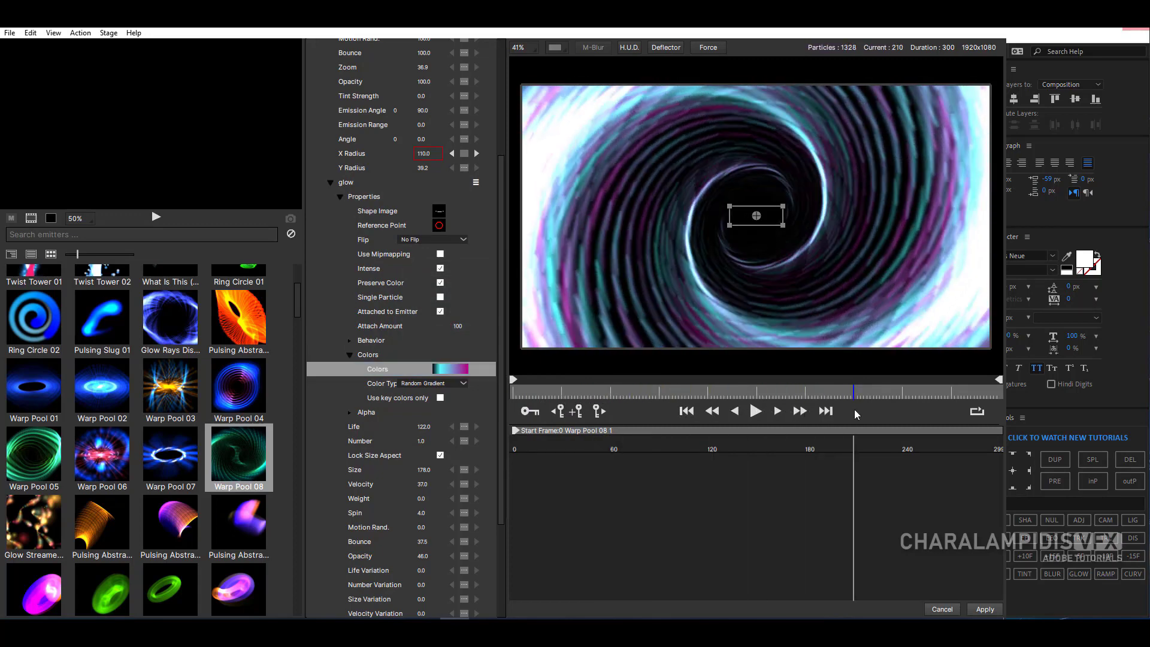
- At frame 176, try key colors only with the size aspect unlocked, and return the Color Type to Full Gradient
left_click(798, 449)
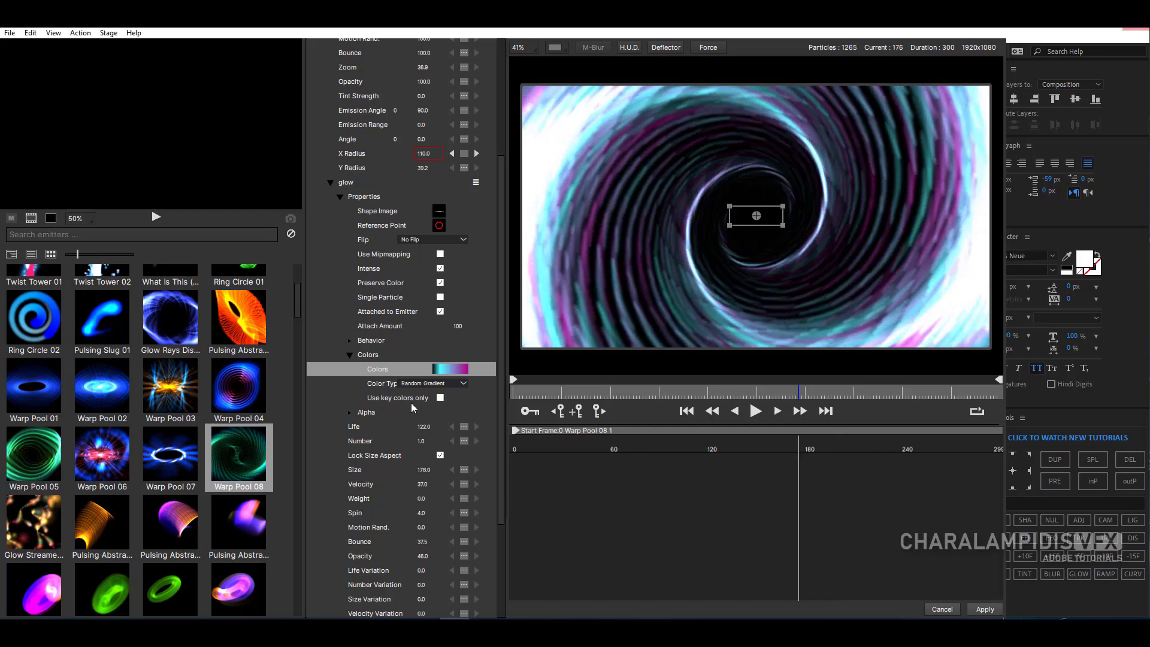
left_click(439, 398)
left_click(440, 390)
left_click(436, 314)
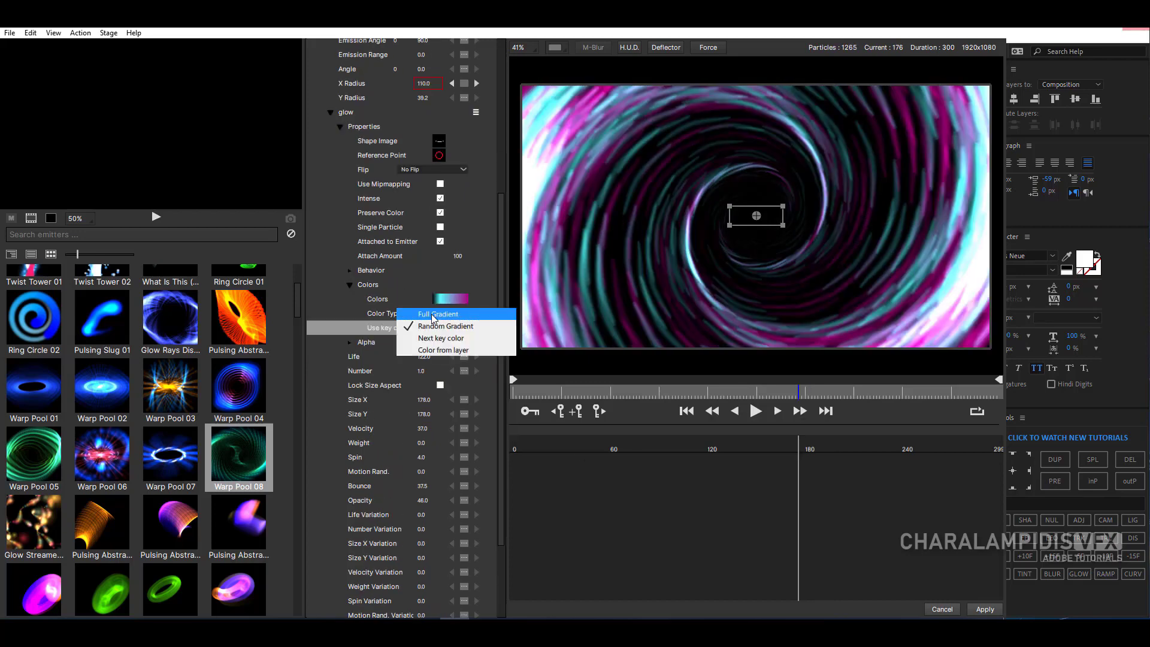
left_click(438, 314)
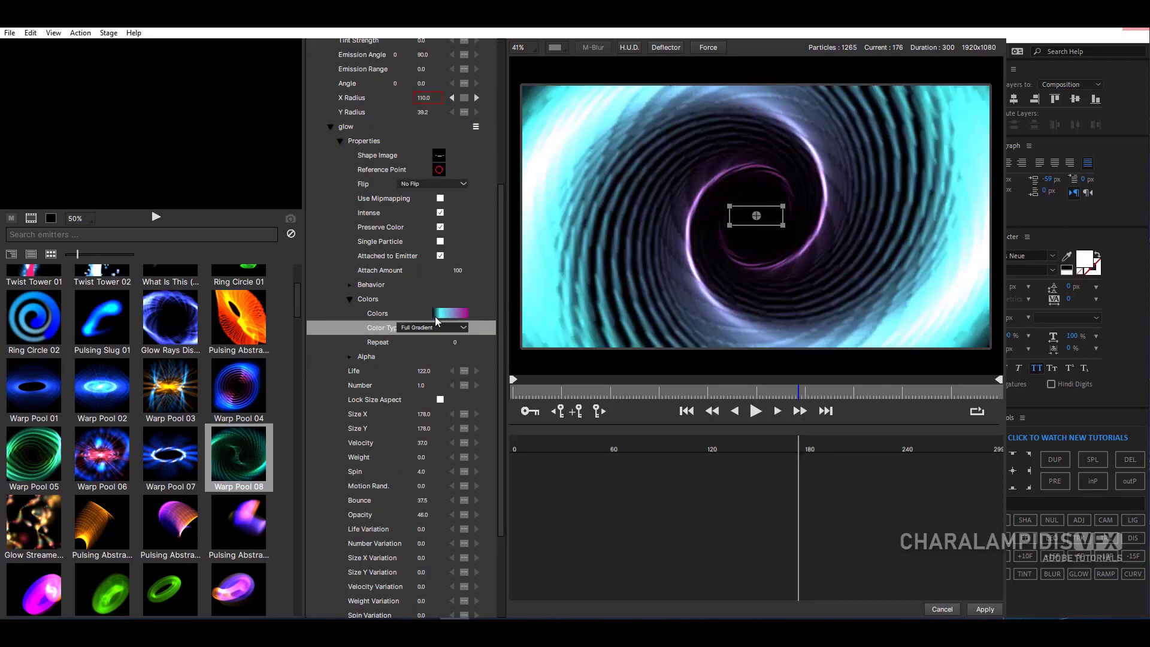
- Set the first stop of the glow gradient to red #aa0000, apply it and preview the animation up to frame 128
left_click(443, 315)
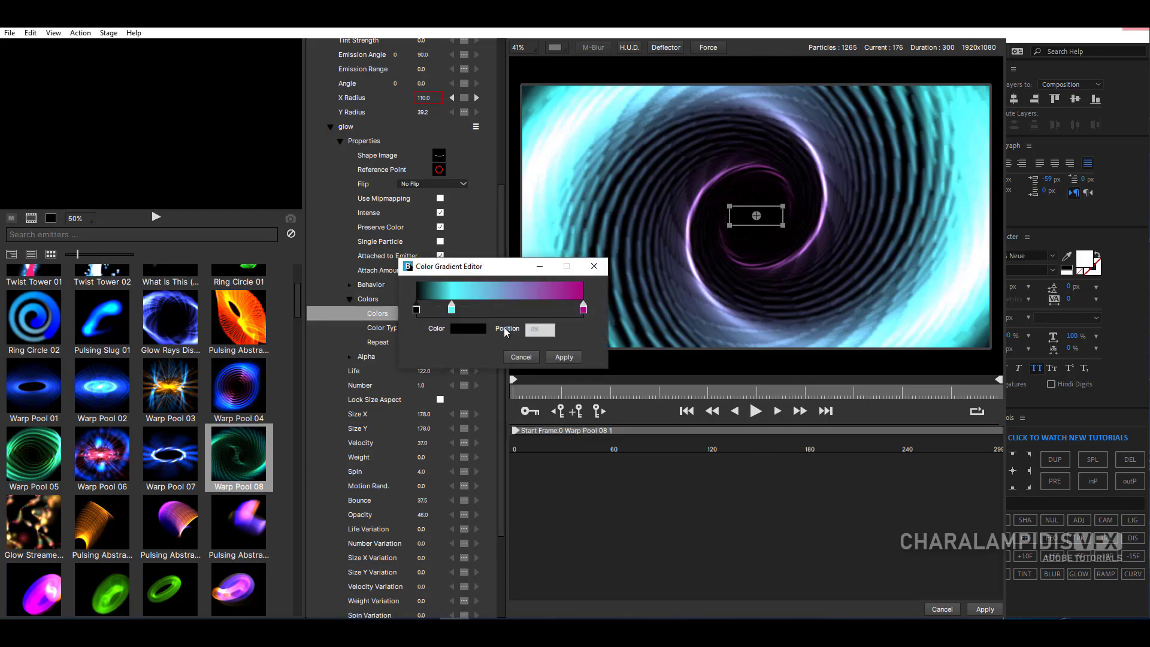
left_click(468, 332)
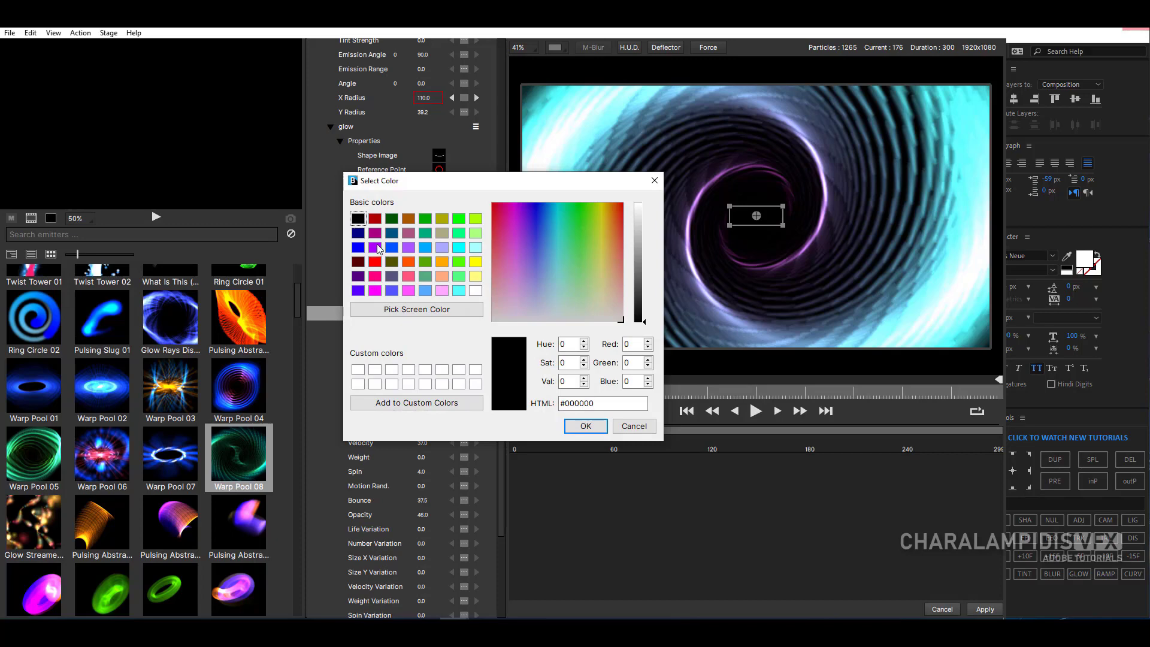
left_click(375, 220)
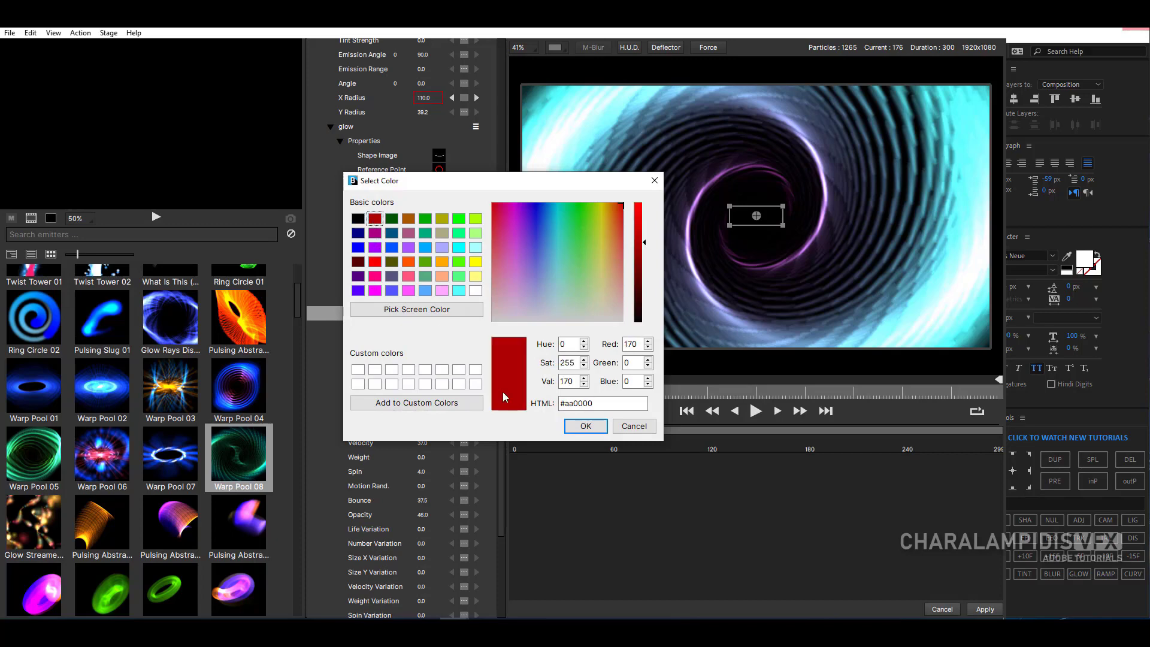
left_click(584, 427)
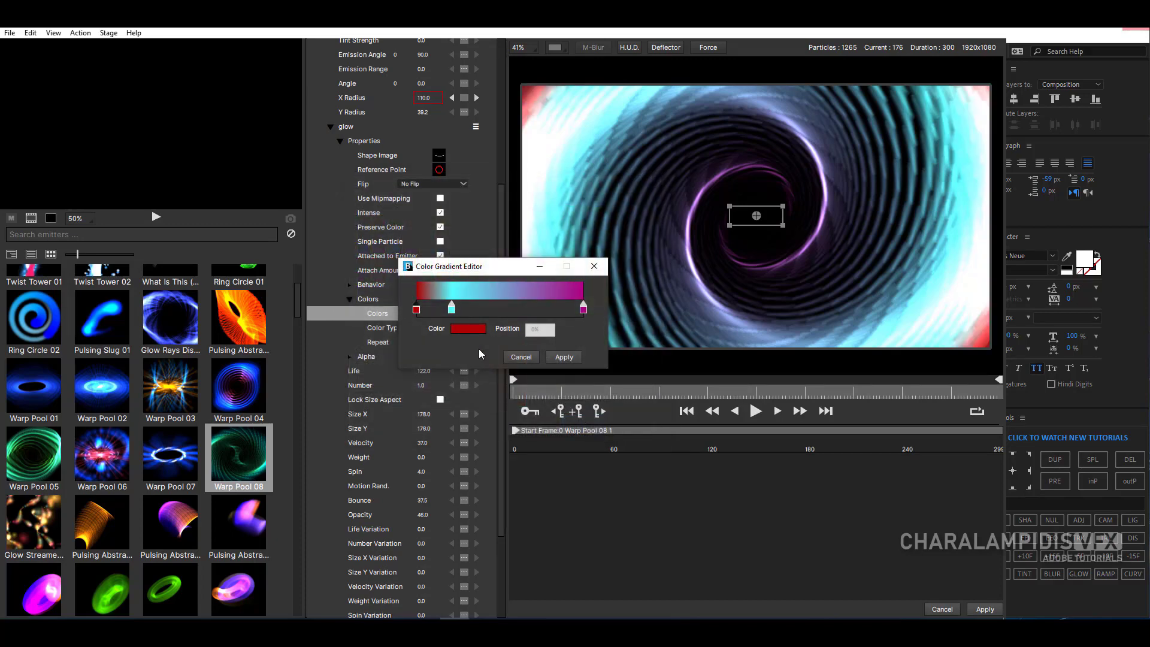
left_click(564, 358)
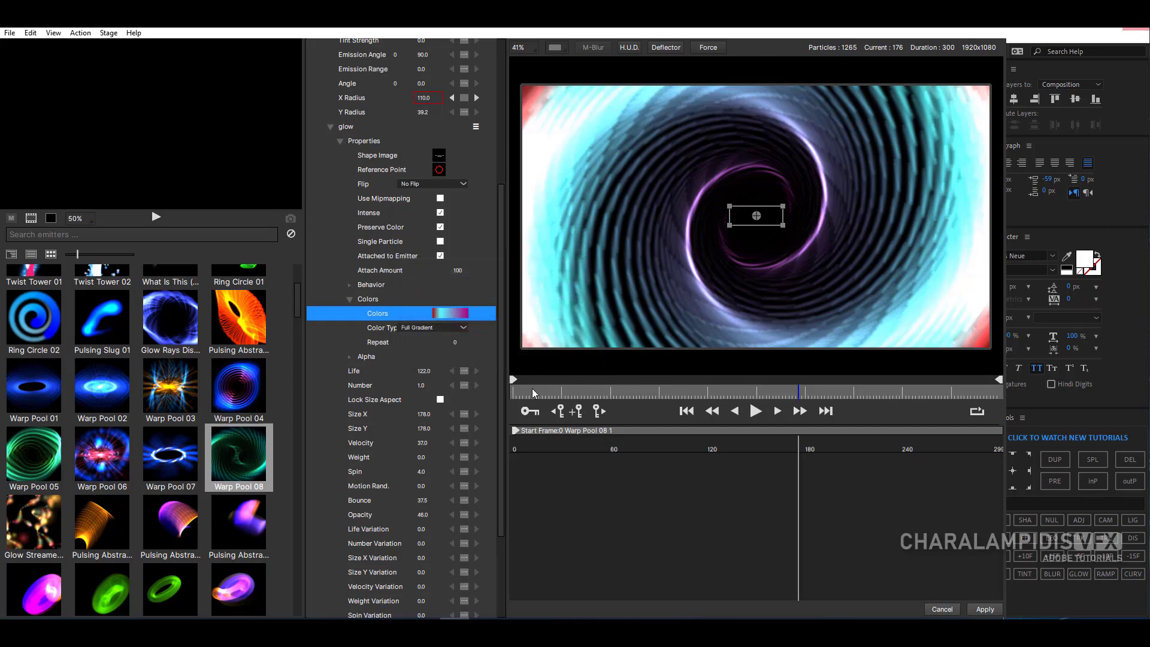
left_click_drag(534, 392, 721, 396)
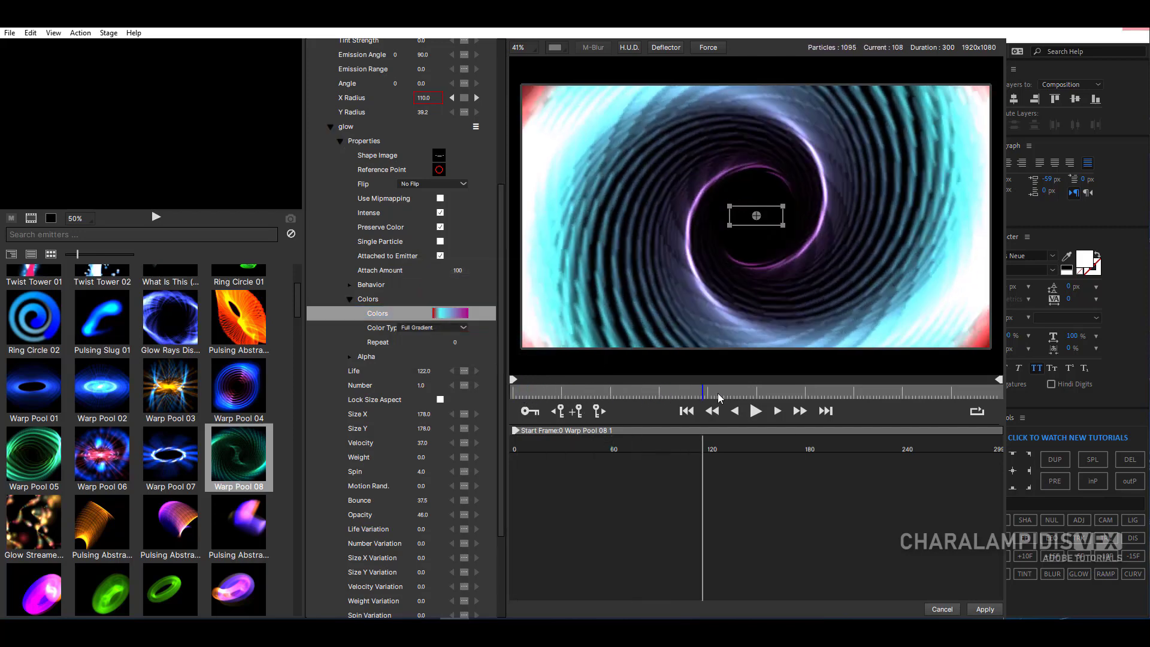
- Set Warp Pool 08's Velocity to 4.3, Spin to 141 and Zoom to 40.9, and lower its Motion Rand. and Bounce
left_click(337, 139)
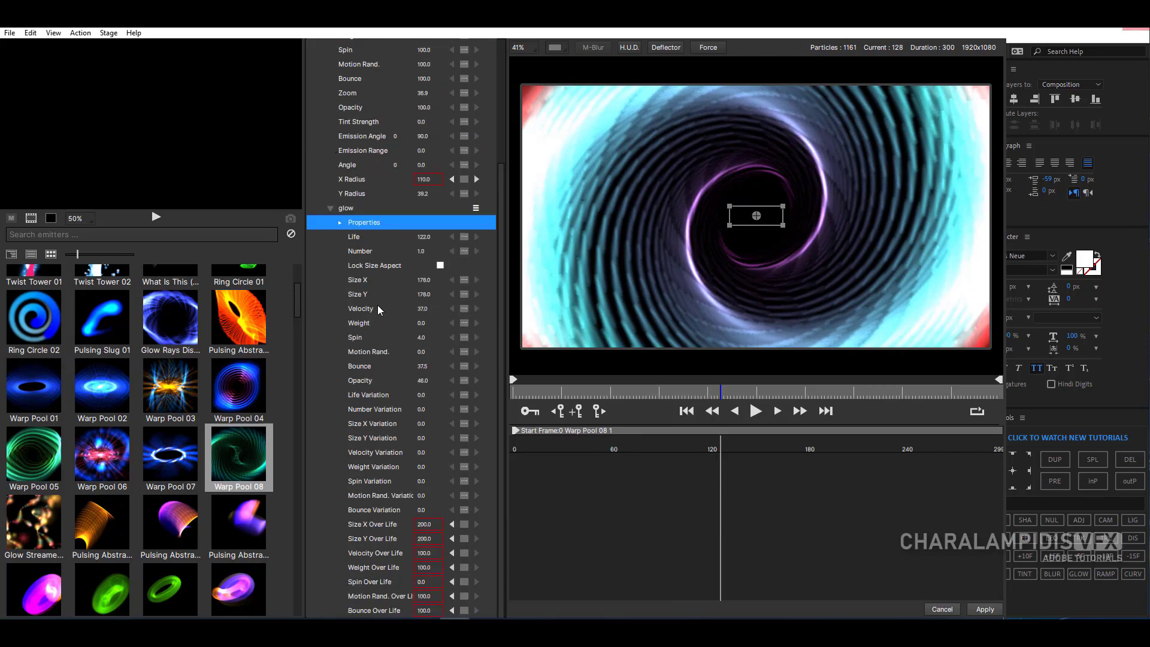
scroll(379, 304, "up", 5)
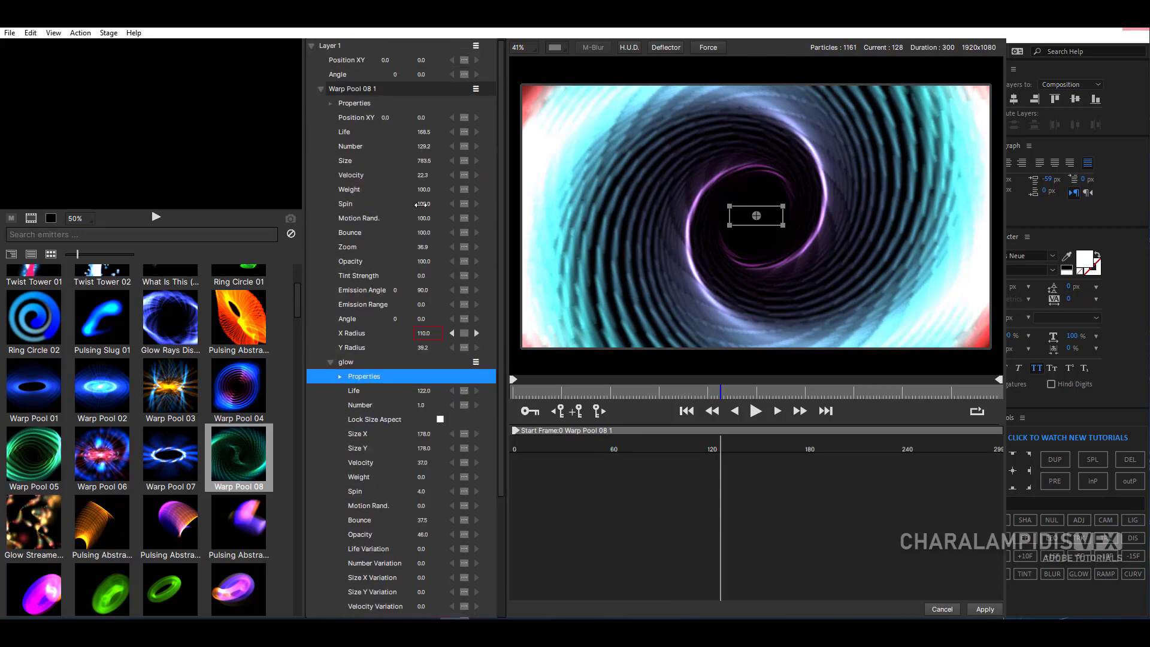
left_click_drag(425, 205, 448, 205)
left_click_drag(423, 247, 420, 247)
left_click_drag(421, 178, 421, 239)
left_click(425, 220)
left_click(427, 244)
- Keyframe Warp Pool 08's Velocity at 2.0 on frame 0 and much higher at about frame 295, and check frame 176
left_click(515, 393)
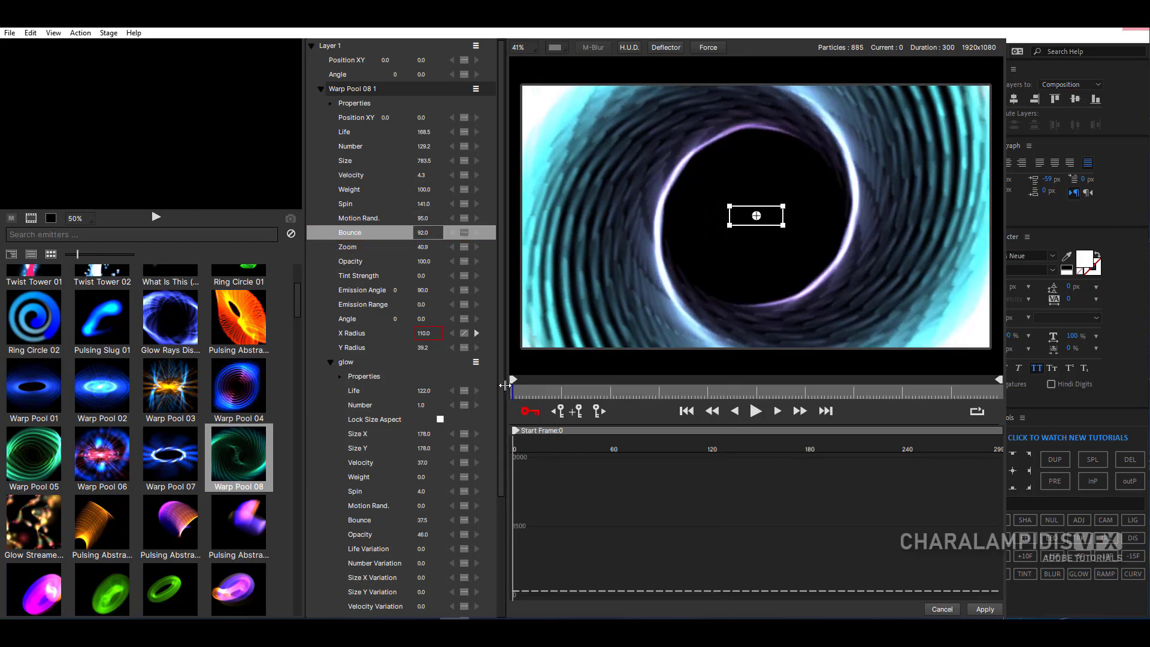
left_click_drag(425, 180, 422, 179)
left_click_drag(549, 393, 992, 421)
left_click_drag(442, 175, 471, 178)
left_click_drag(577, 396, 814, 433)
- Keyframe Warp Pool 08's Tint Strength at 3.0 on frame 0 and at a higher value on frame 290, and return to the start
scroll(388, 278, "down", 2)
scroll(390, 278, "down", 1)
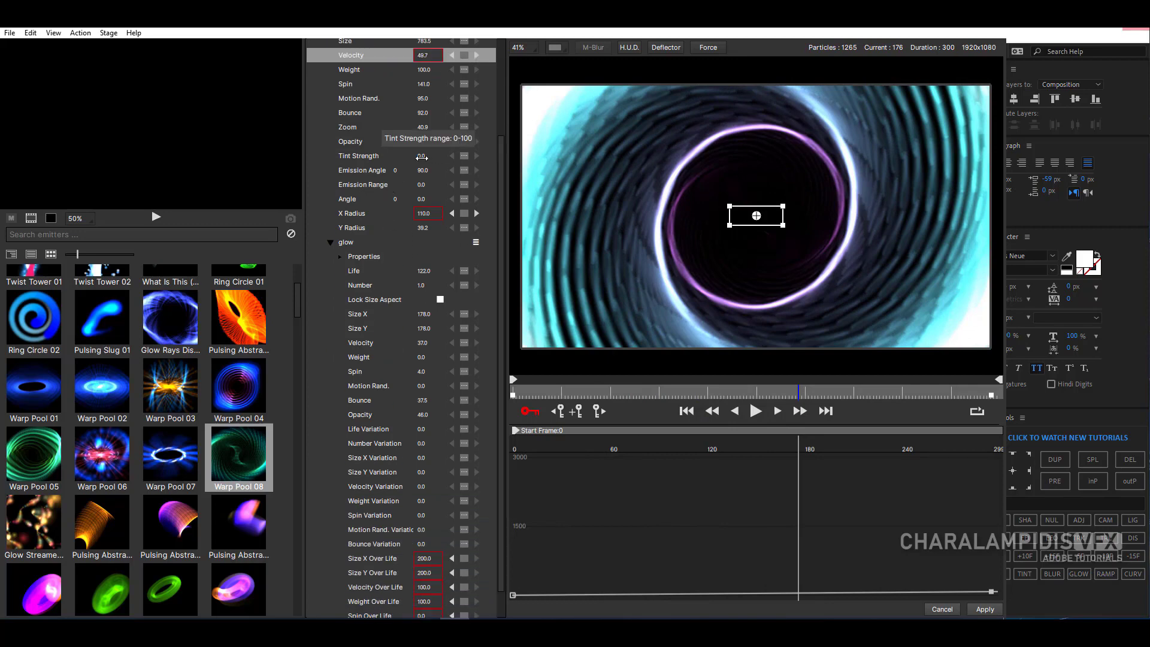
left_click_drag(520, 392, 513, 394)
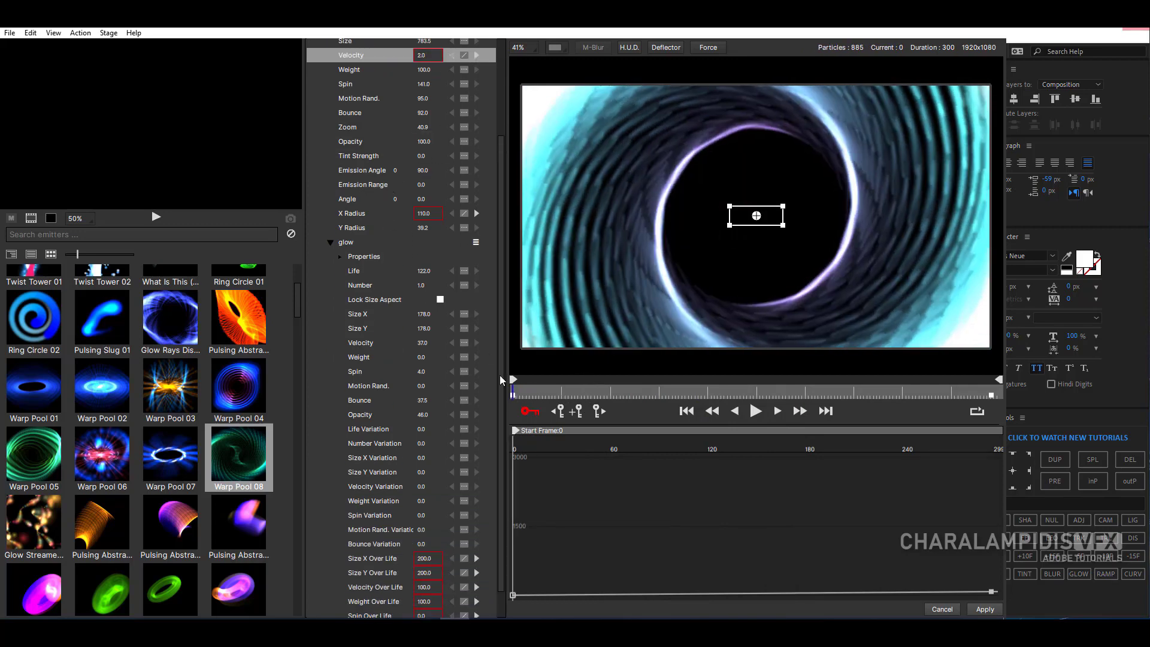
left_click_drag(417, 158, 419, 158)
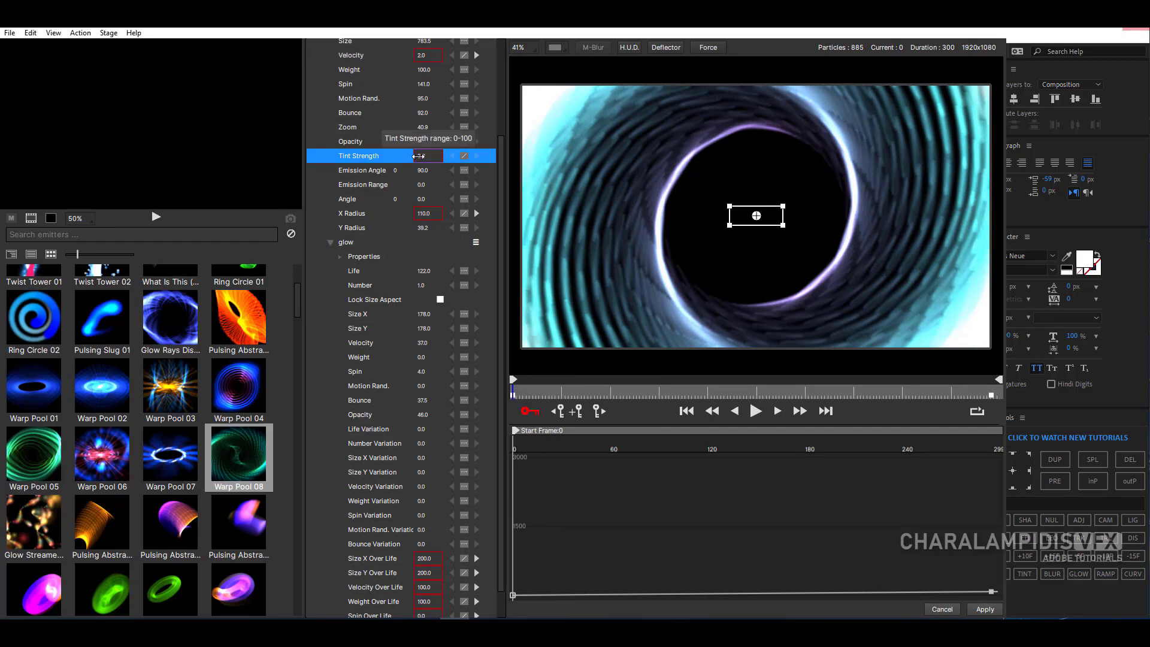
left_click_drag(689, 397, 984, 403)
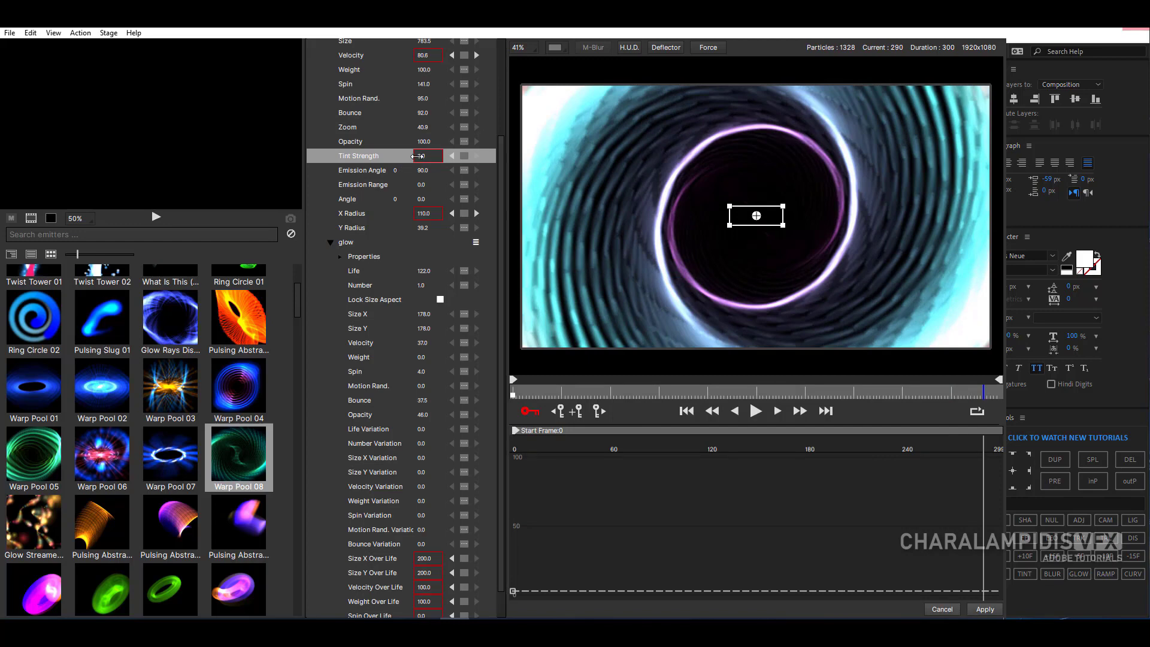
left_click_drag(418, 156, 436, 158)
left_click_drag(540, 399, 507, 394)
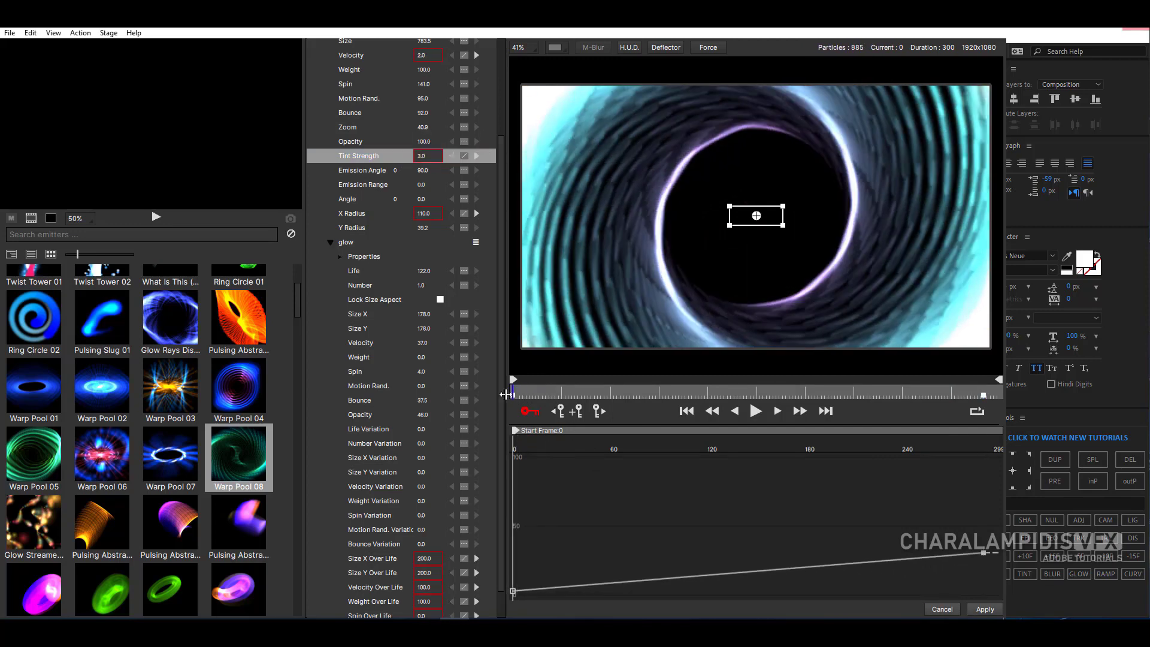
- Play the animation, move the second Tint Strength keyframe to about frame 177 with a value of 28, and replay it
left_click(756, 412)
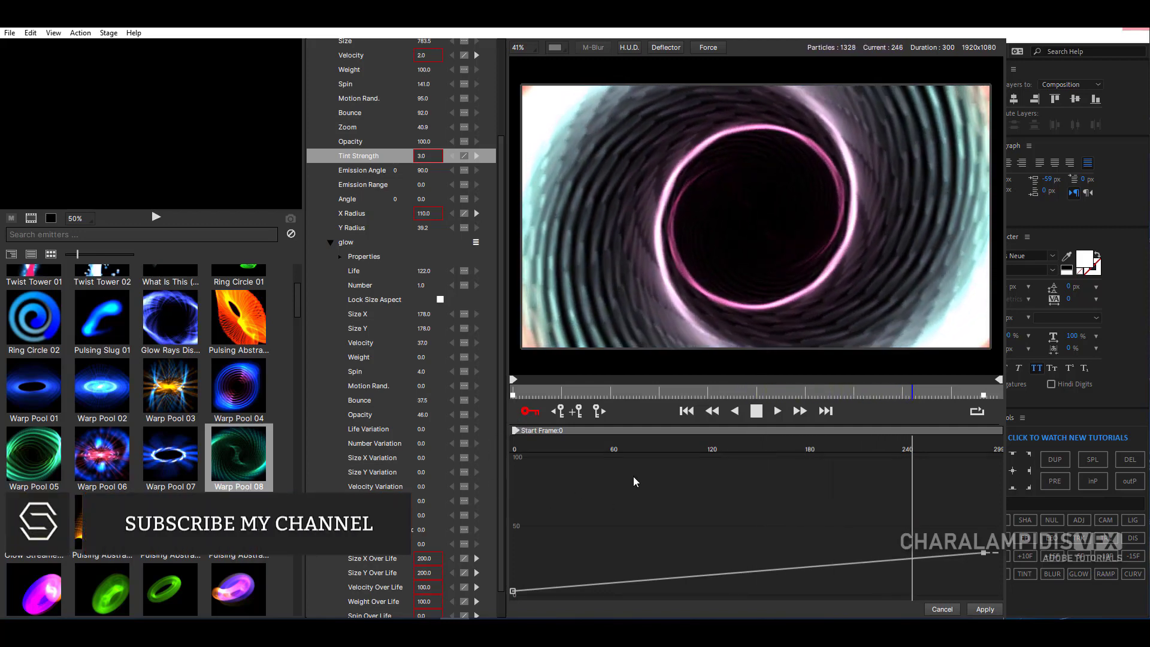
left_click(755, 413)
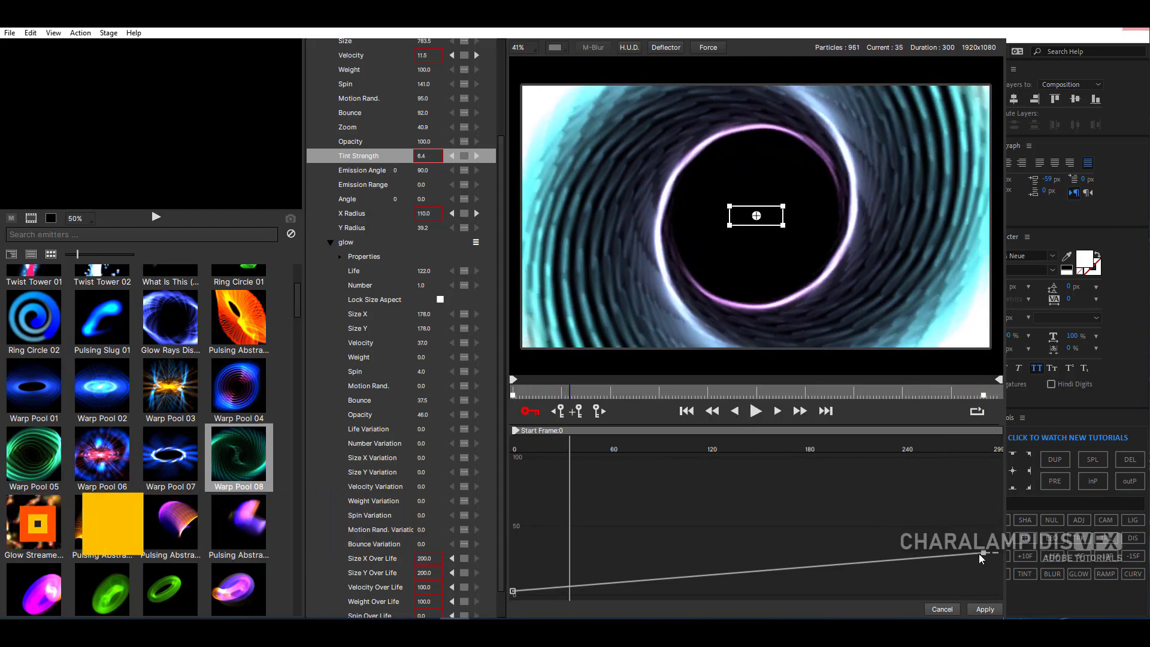
left_click_drag(979, 554, 803, 558)
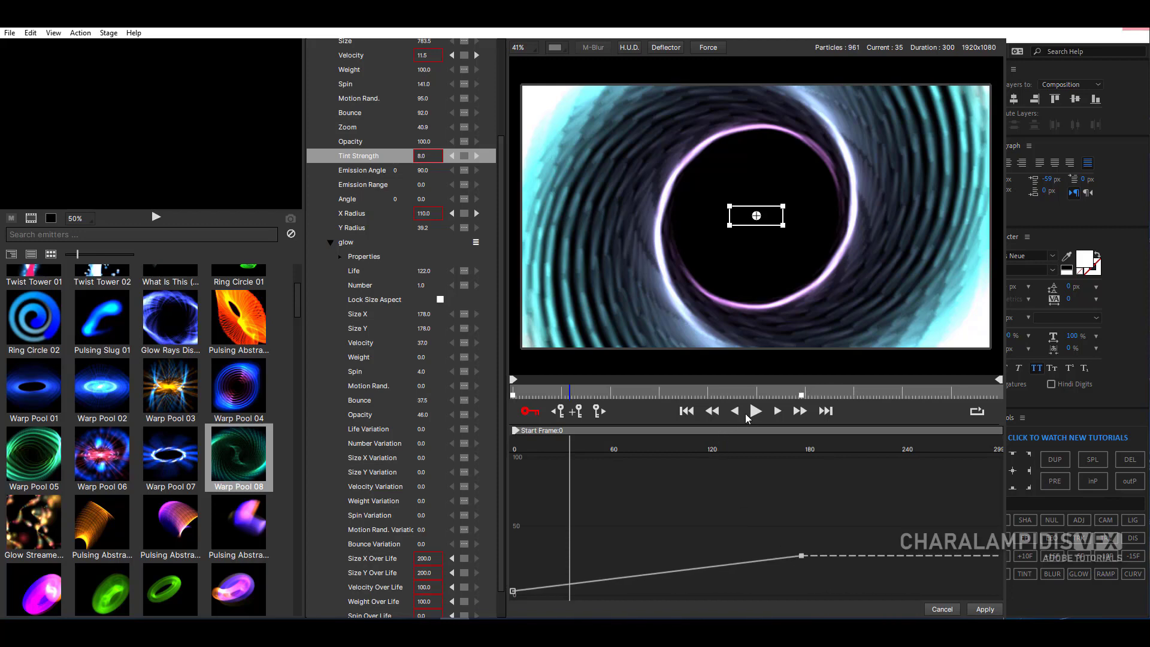
left_click(754, 413)
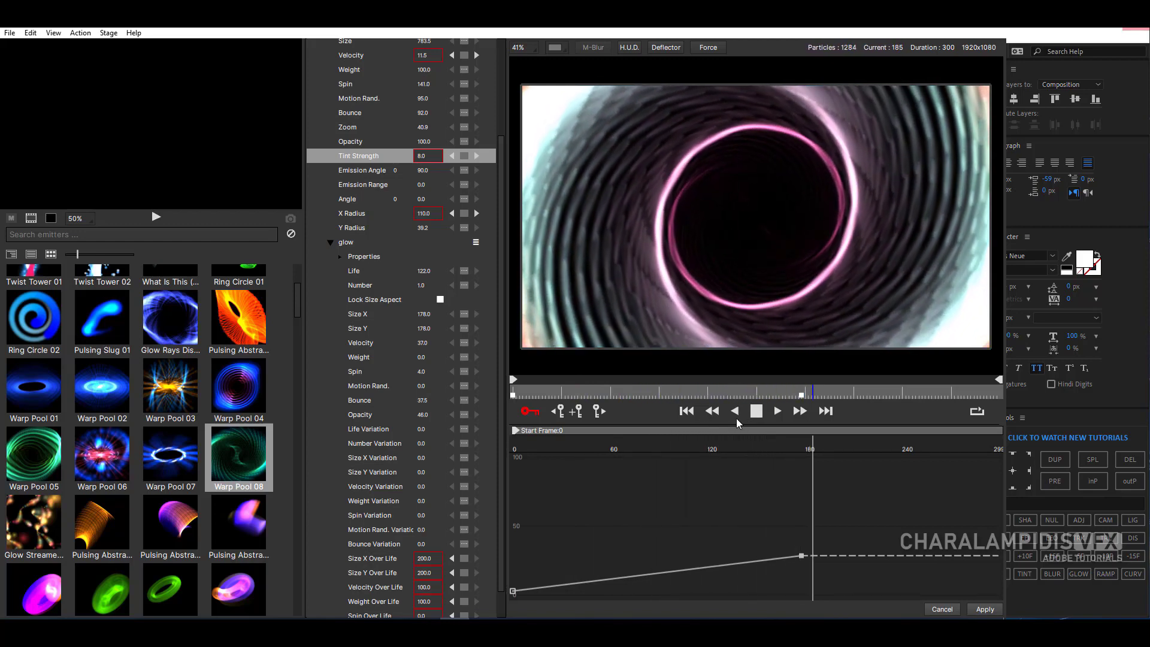
left_click(758, 415)
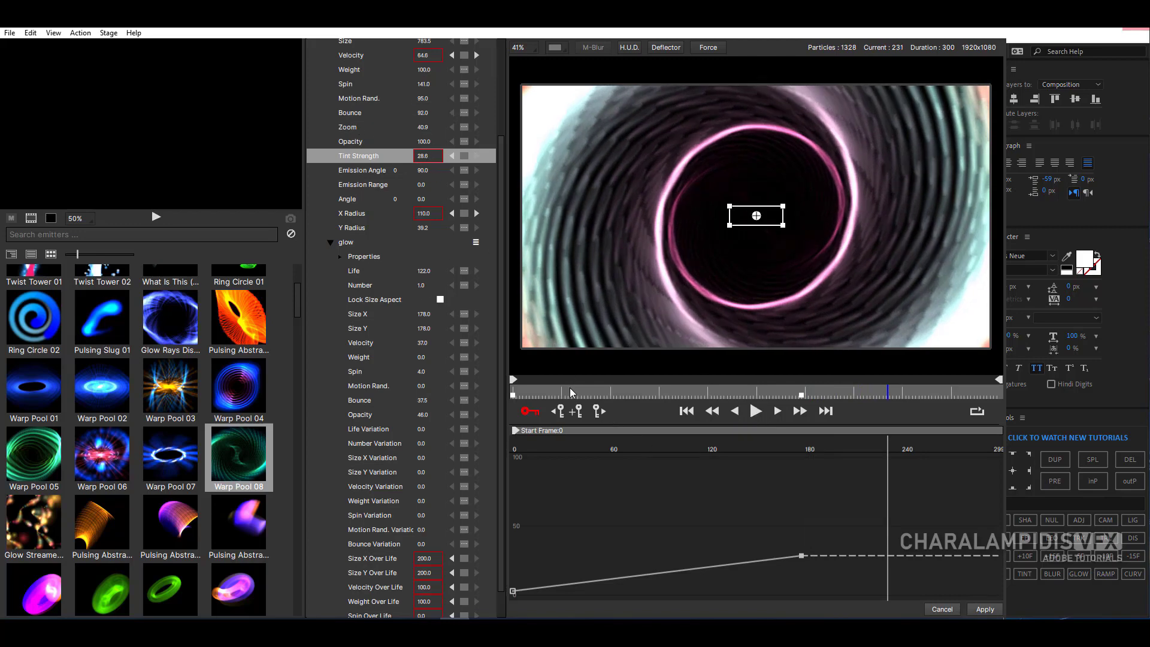
- Keyframe Warp Pool 08's Zoom at about 37 on frame 0 and 55.9 on frame 299, and return to the start
left_click_drag(570, 390, 502, 391)
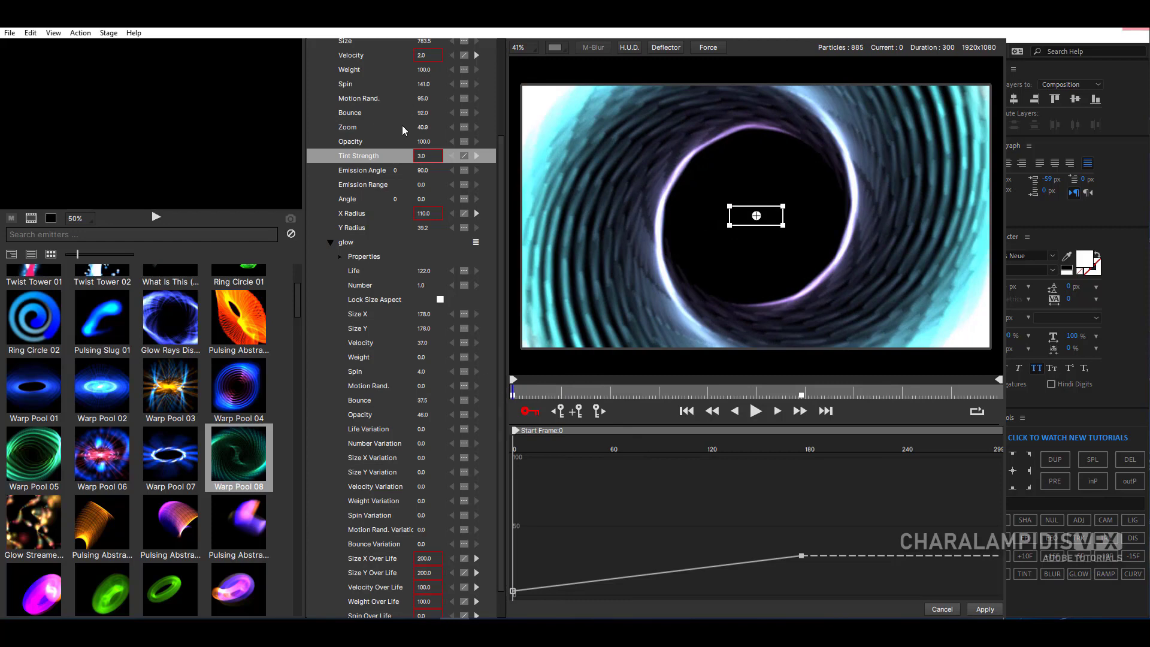
left_click_drag(423, 128, 423, 129)
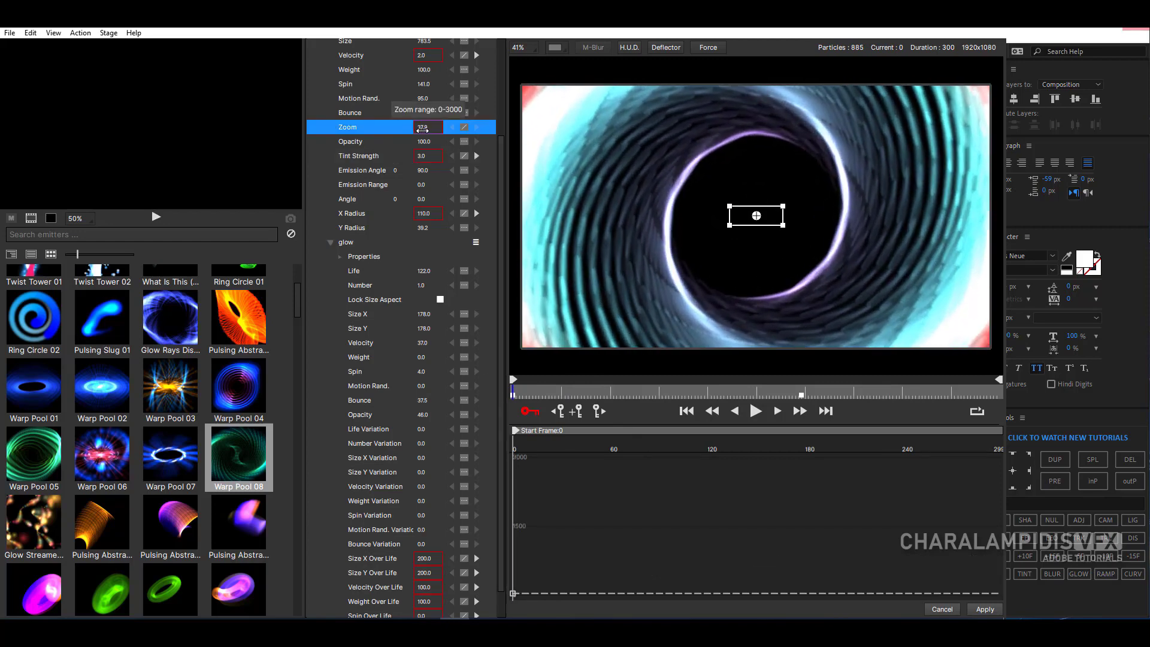
left_click_drag(588, 395, 1012, 412)
left_click_drag(431, 131, 439, 128)
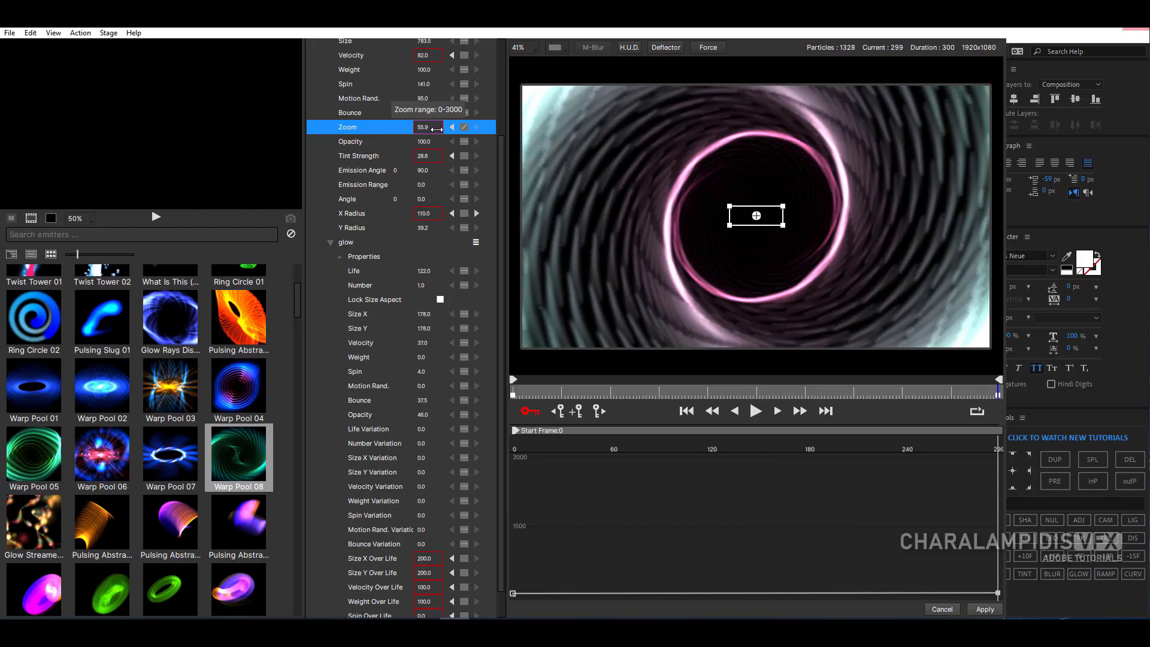
left_click_drag(537, 393, 491, 398)
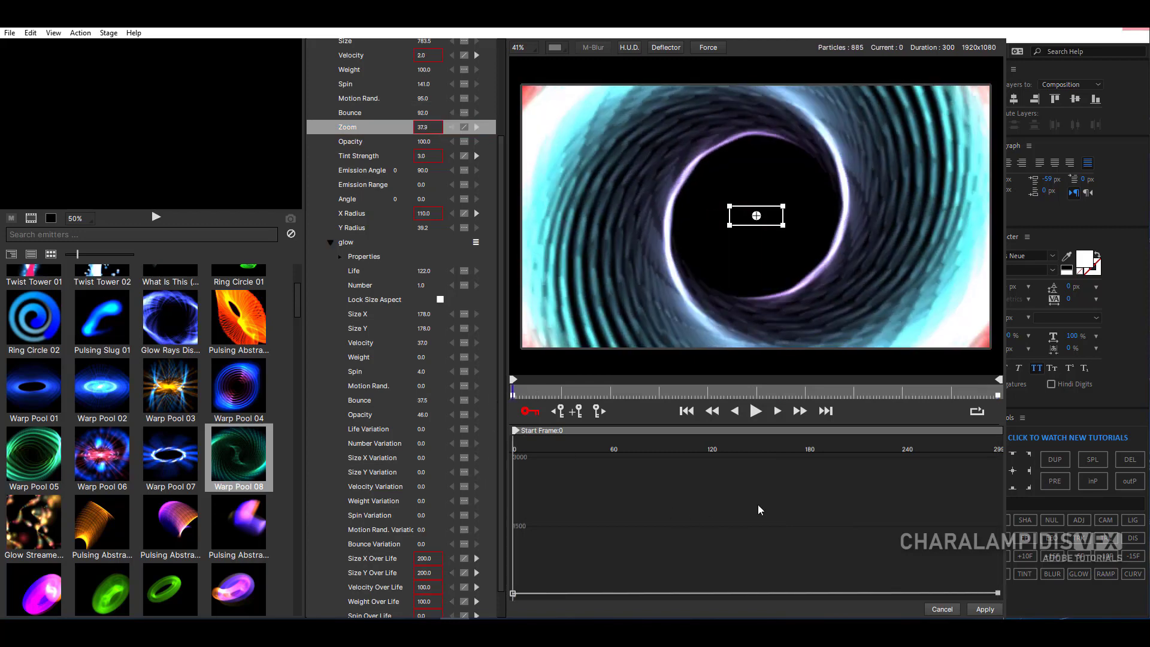
- Preview the Zoom animation, apply the Particle Illusion changes to the particle layer, and check the composition at 2 seconds
left_click(755, 411)
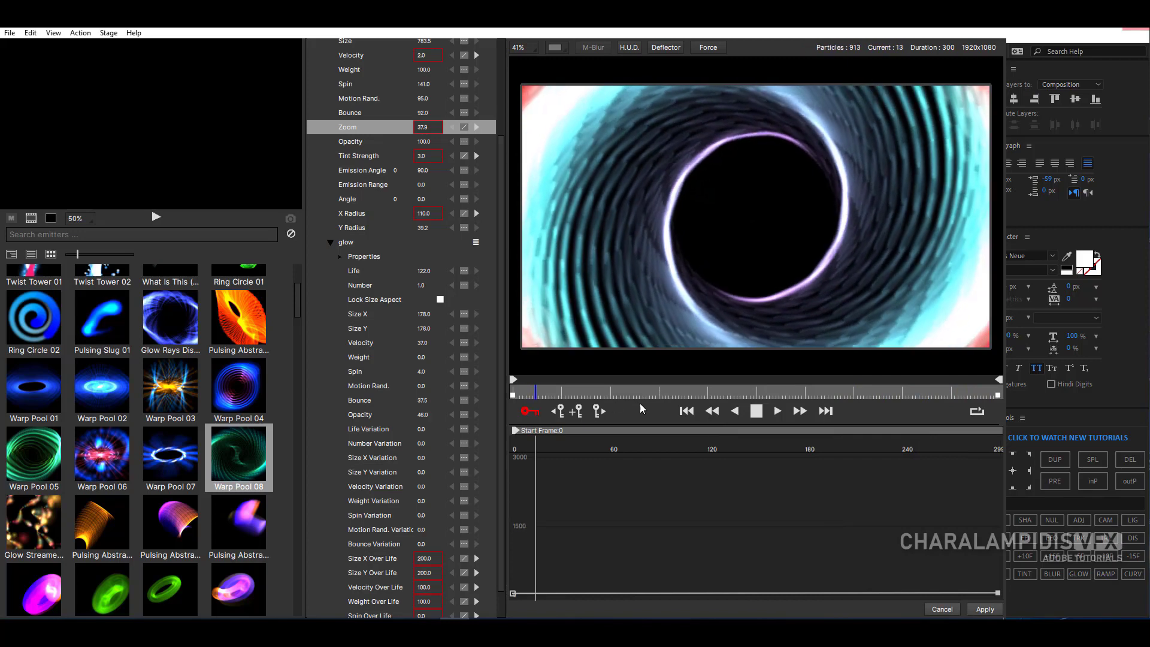
left_click_drag(536, 394, 730, 407)
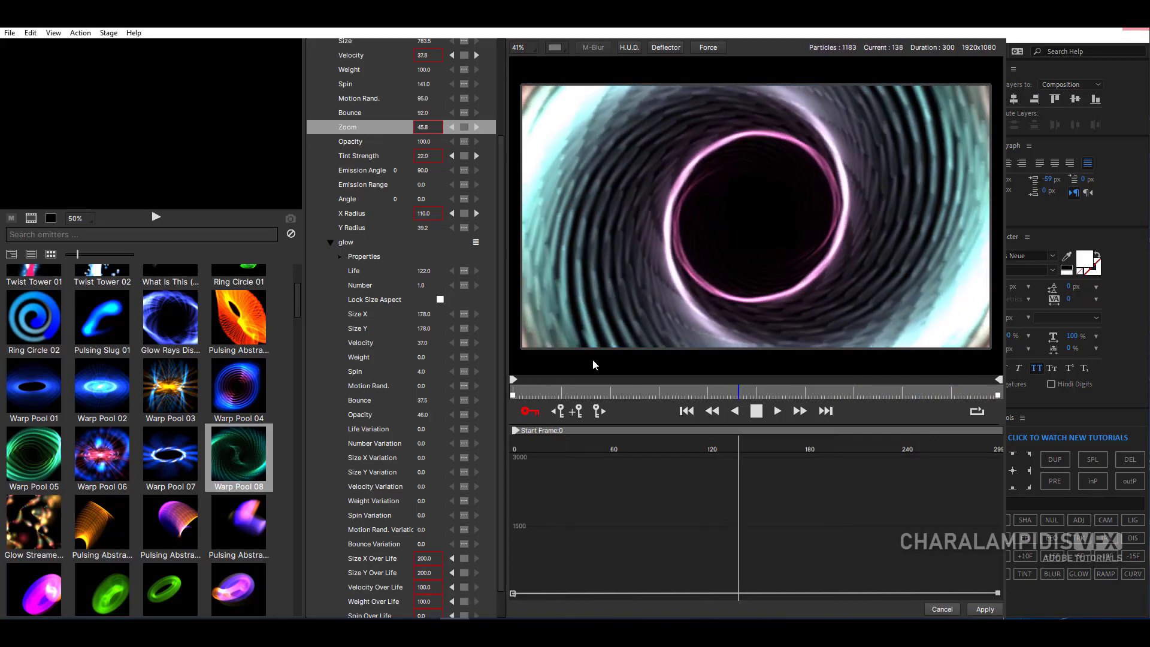
key("space")
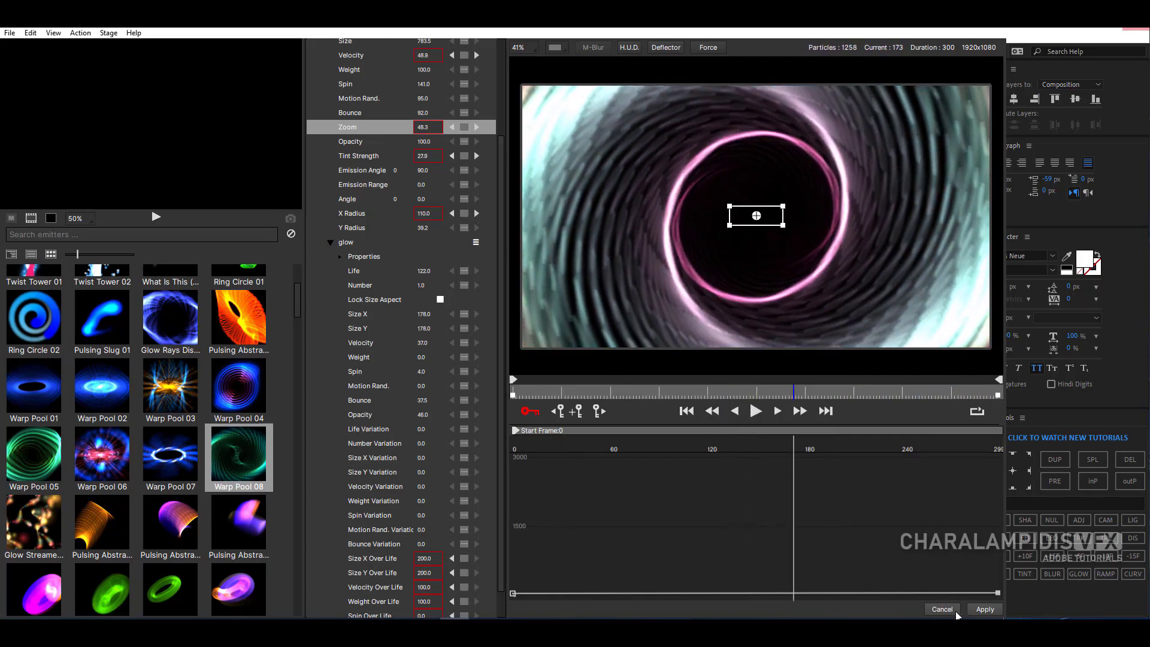
left_click(995, 609)
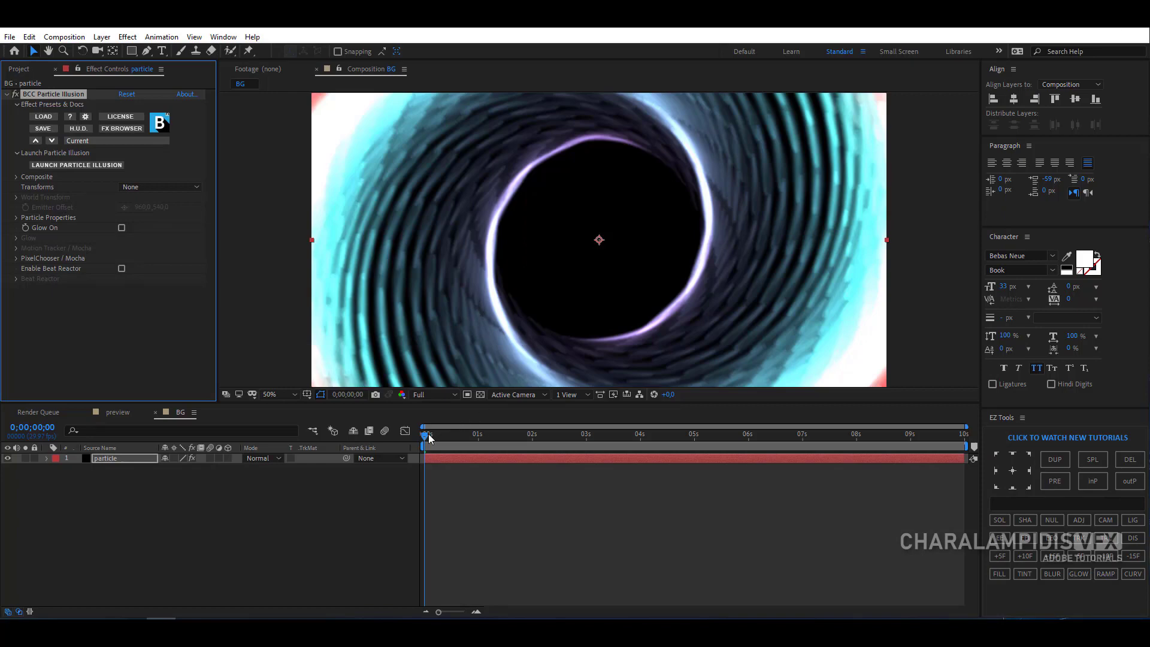
left_click_drag(429, 438, 523, 462)
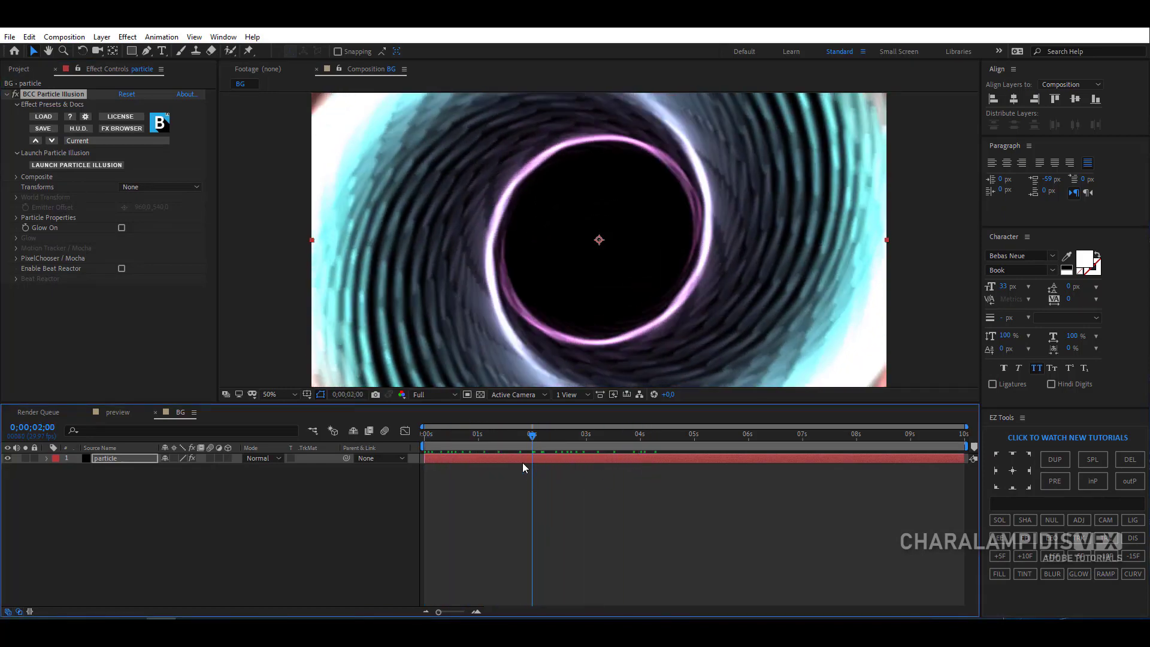
- In the effect's Particle Properties, set Life to 66, Velocity to 87 and Spin to 44
left_click(16, 218)
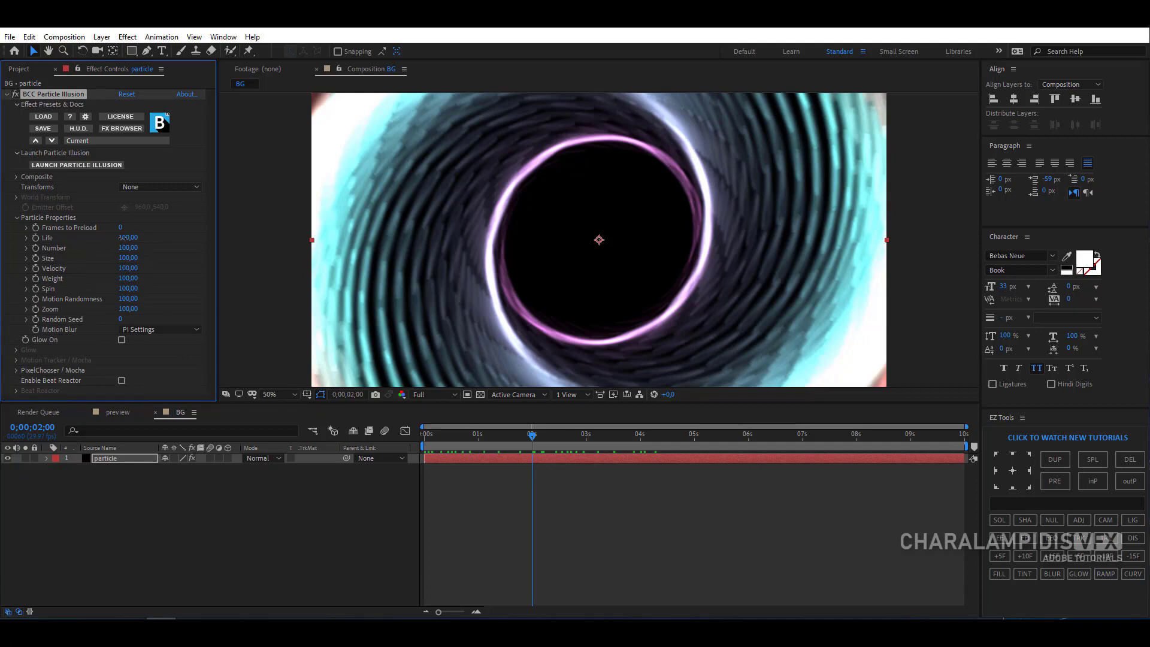
left_click_drag(123, 238, 112, 247)
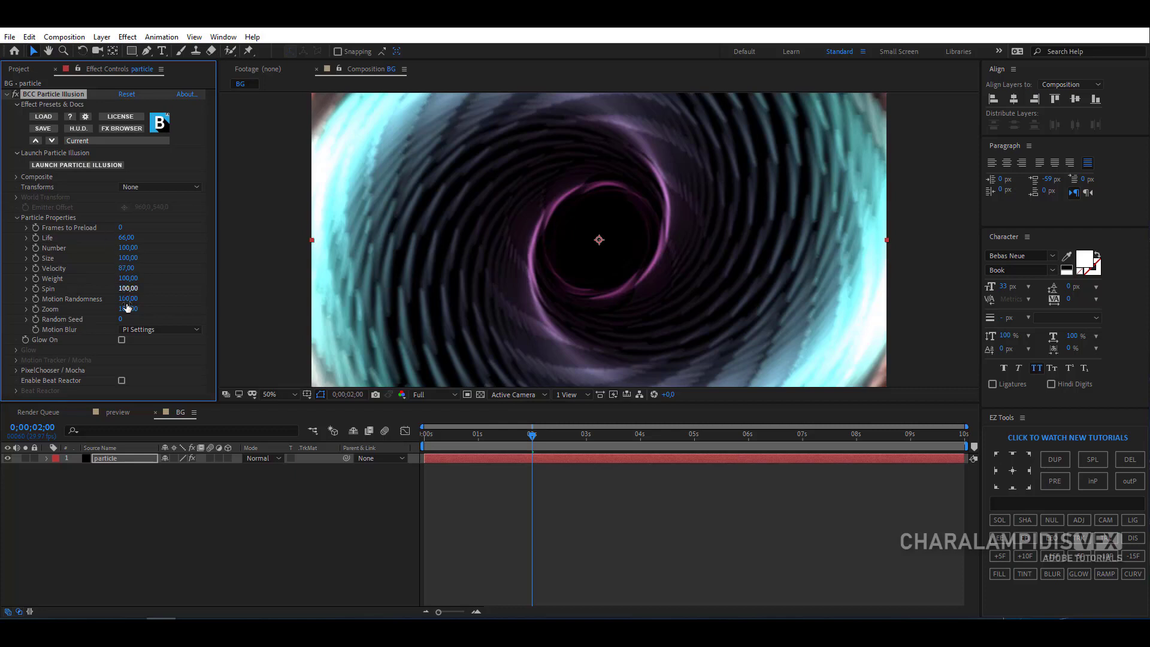
left_click_drag(129, 289, 113, 303)
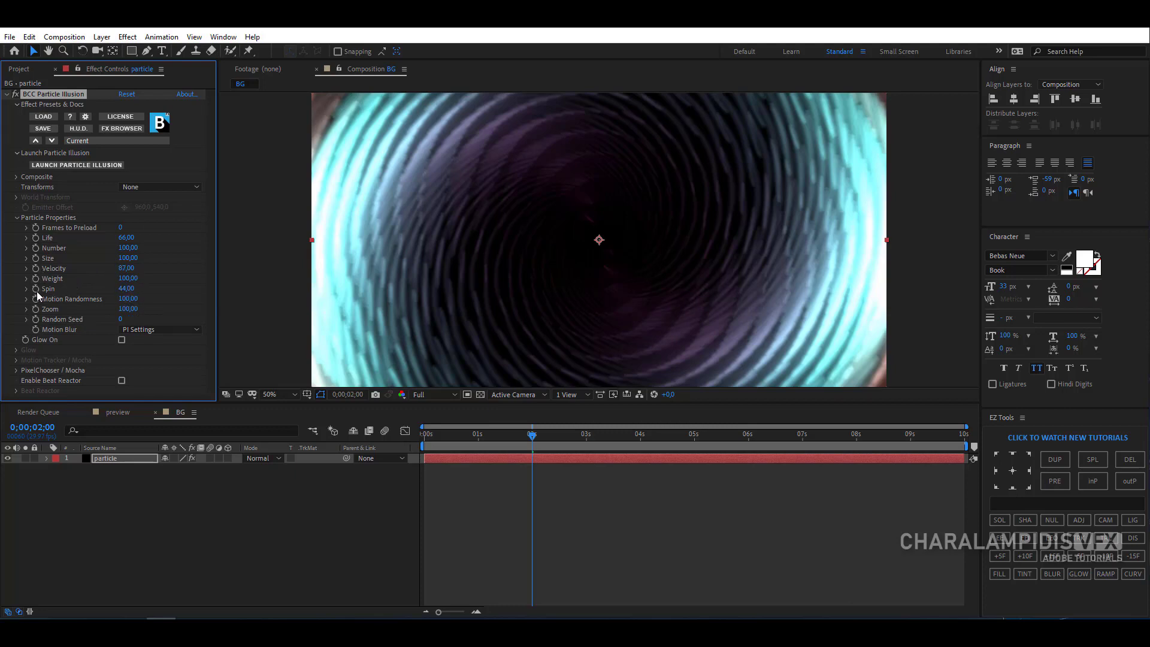
- Keyframe the effect's Spin at 44 at the start of the composition and at 96 at 0;00;09;29
left_click(426, 435)
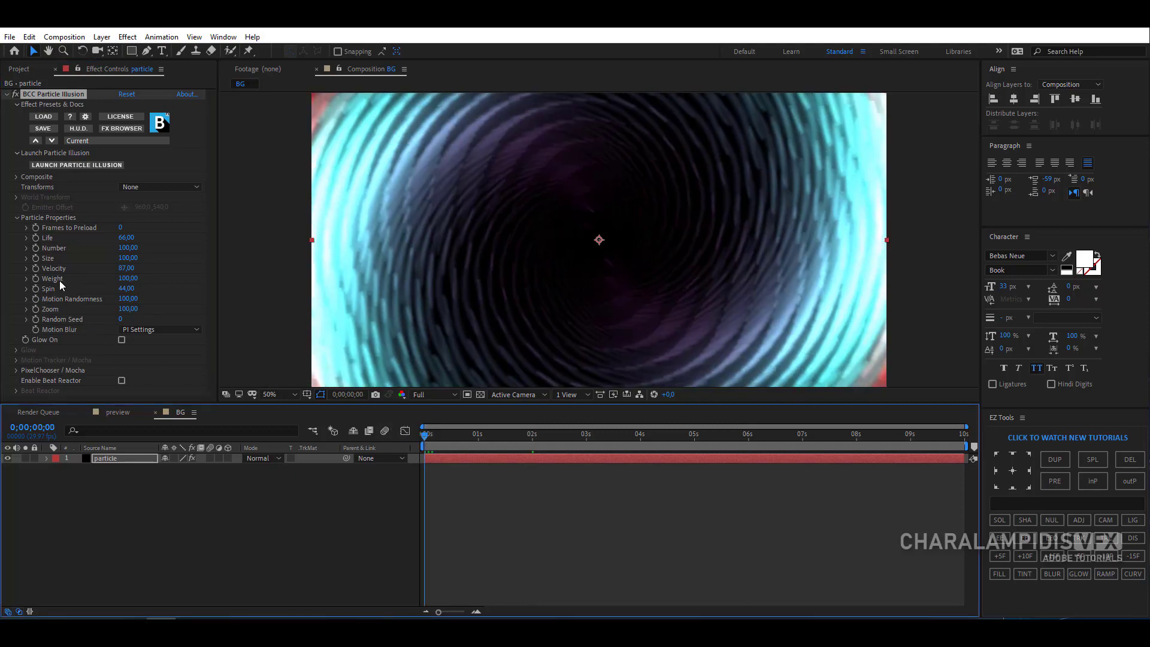
left_click(37, 291)
left_click_drag(749, 436, 969, 436)
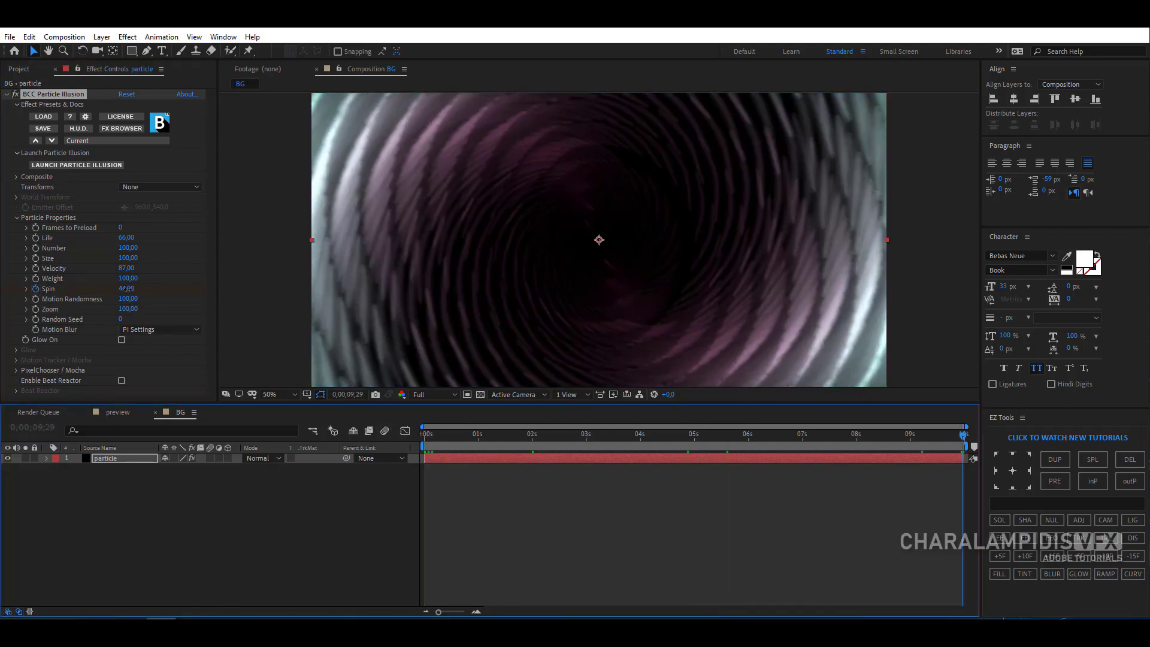
left_click_drag(127, 288, 155, 288)
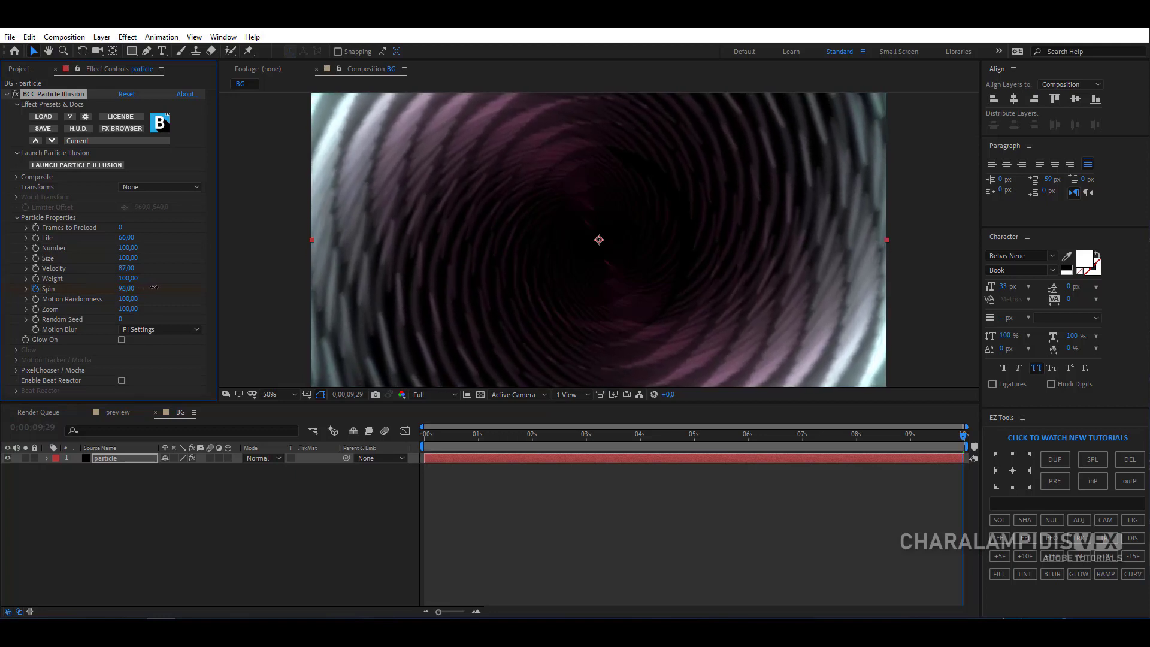
- Keyframe the effect's Velocity at 6 at the start and much higher at the end, and set Number to 67 and Weight to 79
left_click(378, 493)
left_click_drag(126, 267, 107, 293)
key("space")
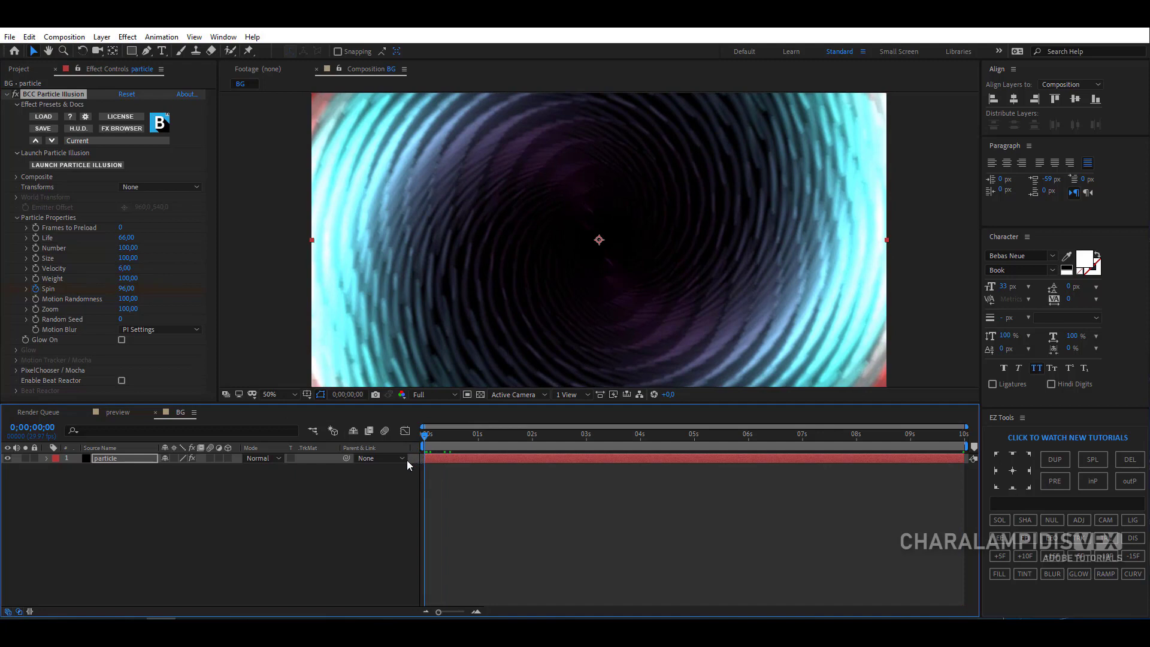
left_click(35, 268)
left_click(964, 432)
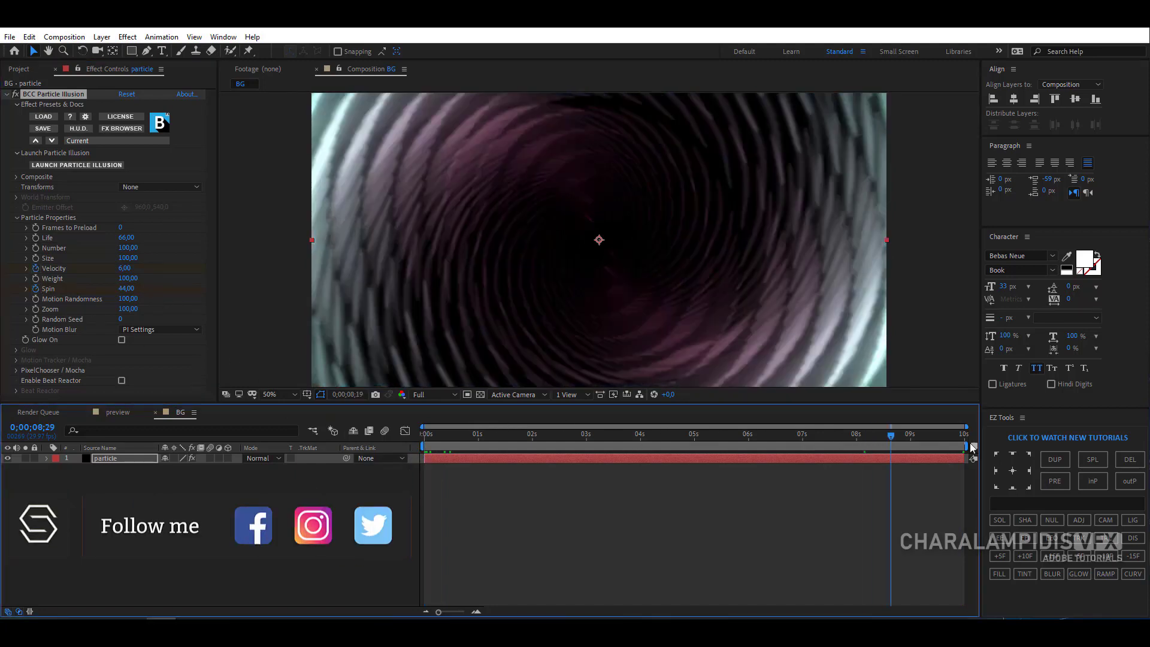
left_click_drag(122, 274, 924, 305)
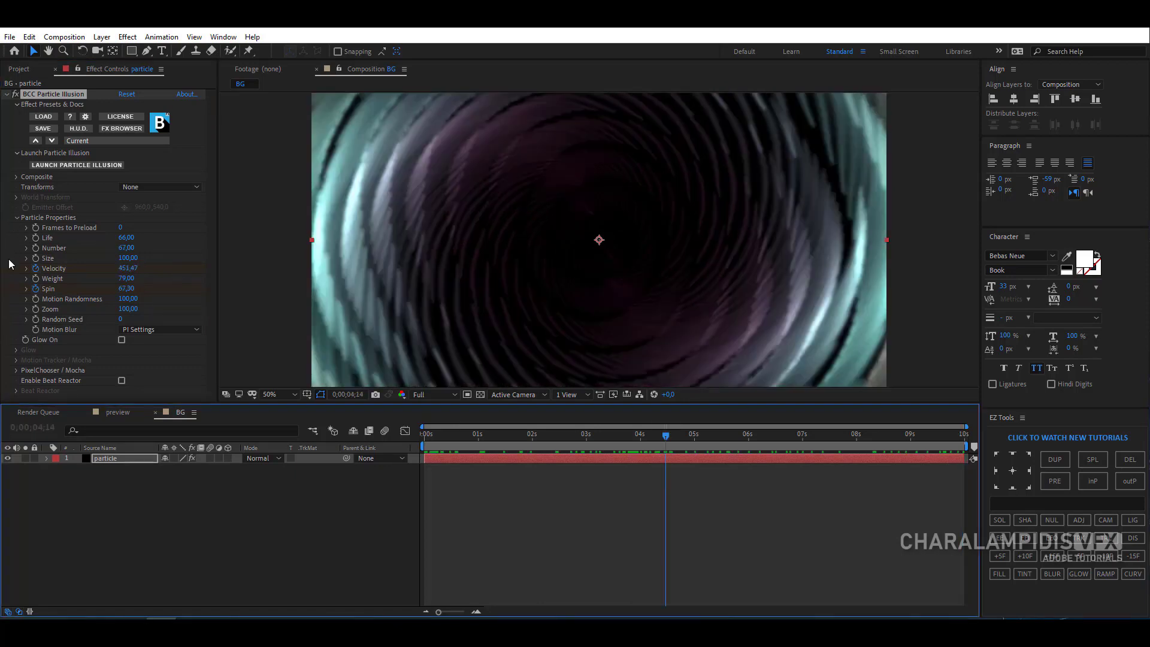
- Try a Brightness of 15 and a Contrast change in the Composite settings, and return both to 0
left_click(16, 218)
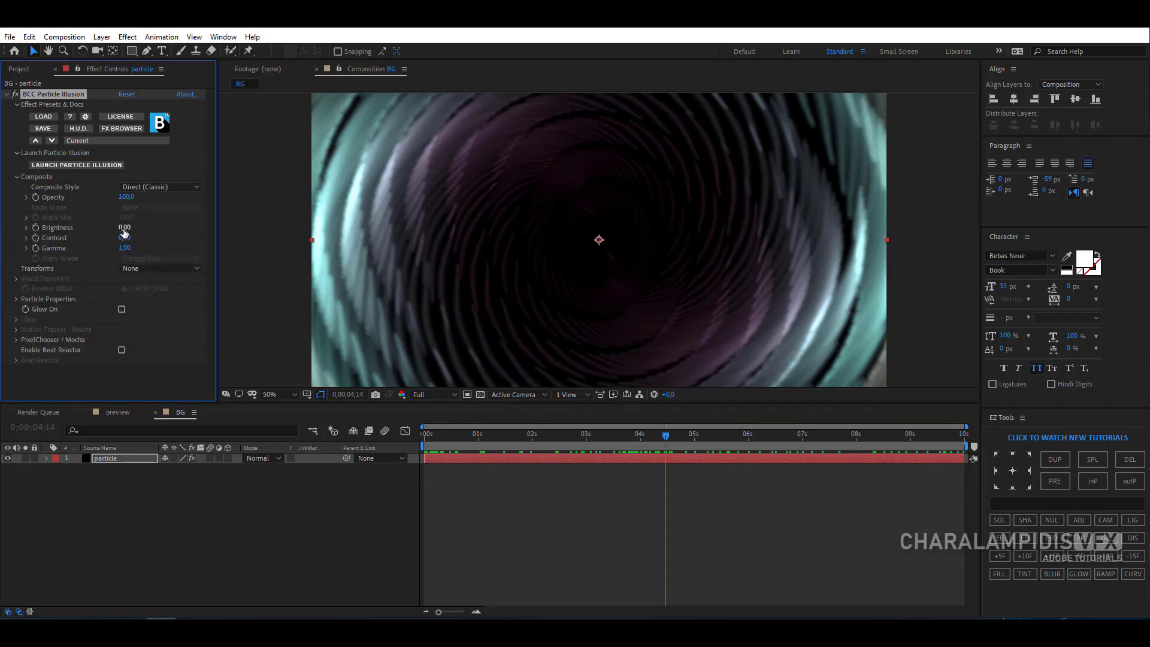
left_click_drag(126, 228, 129, 228)
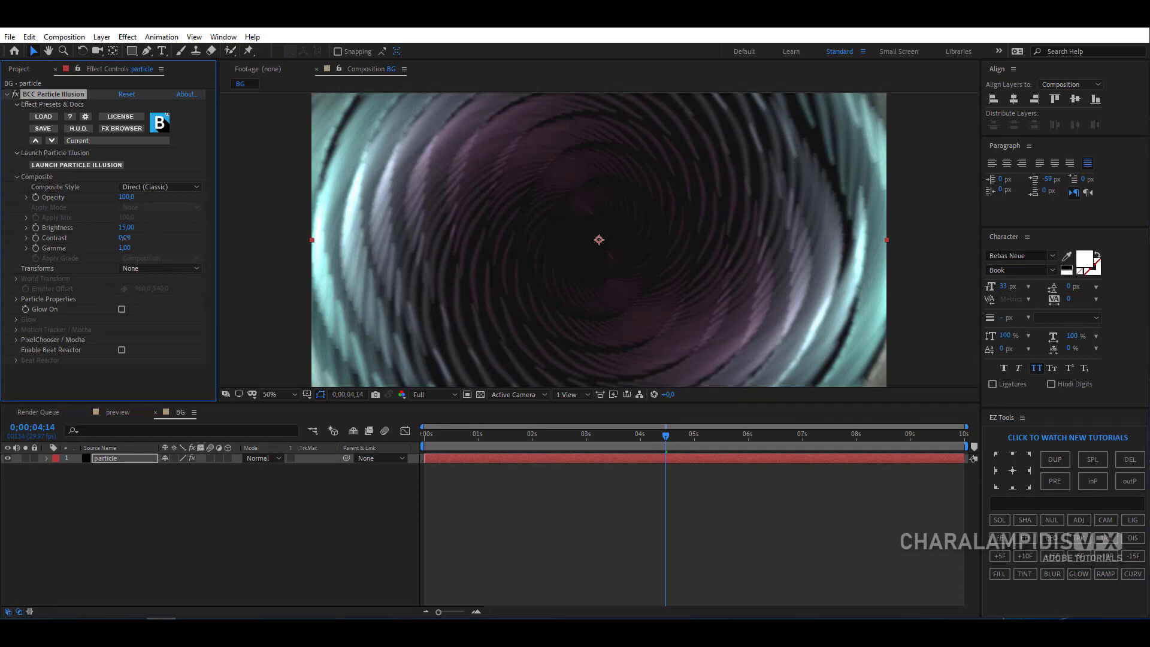
left_click_drag(124, 238, 123, 239)
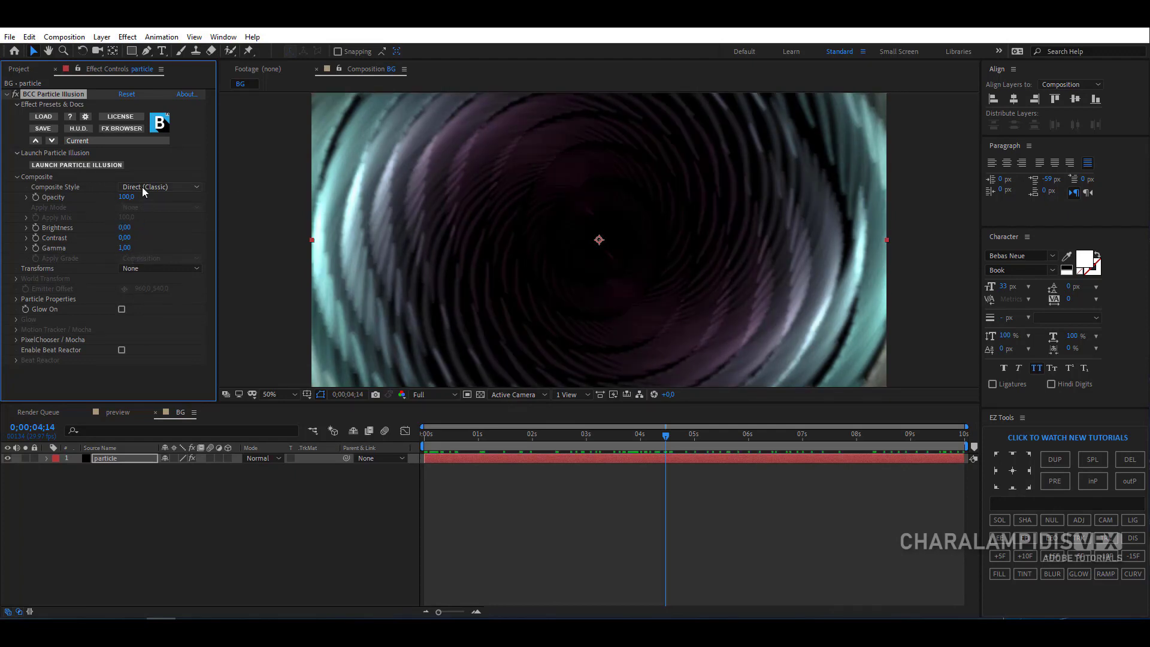
- Set Composite Style to Alpha + Apply Mode and Apply Grade to Particles Only, adjust Brightness, and set Contrast to 9
left_click(142, 187)
left_click(193, 211)
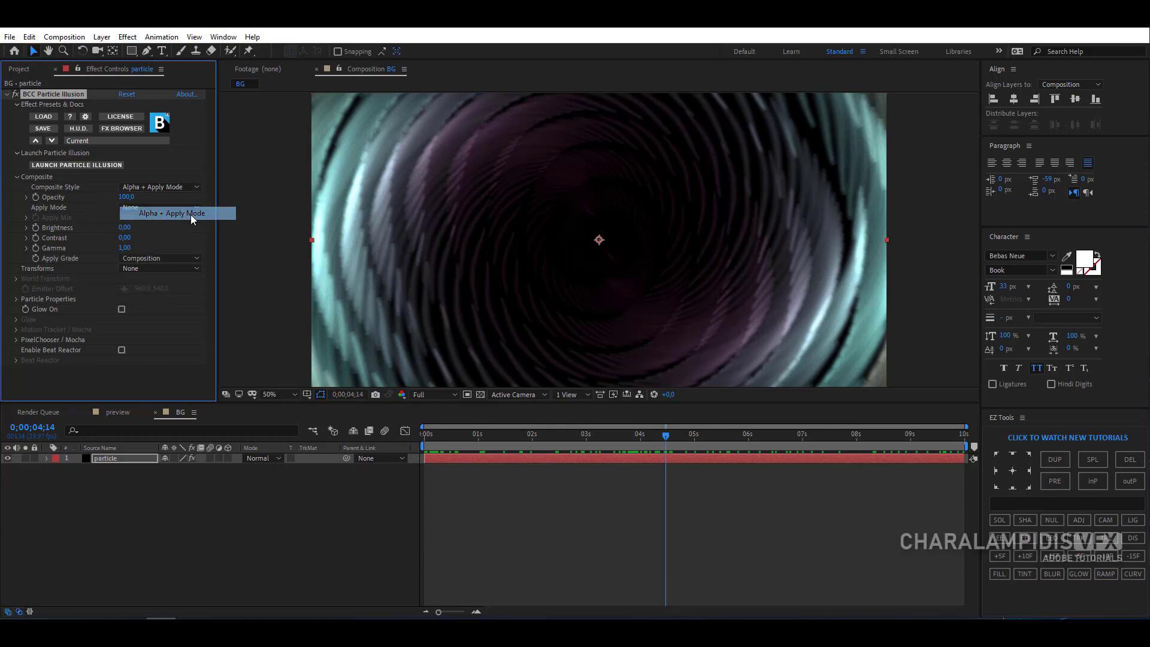
left_click(157, 259)
left_click(172, 290)
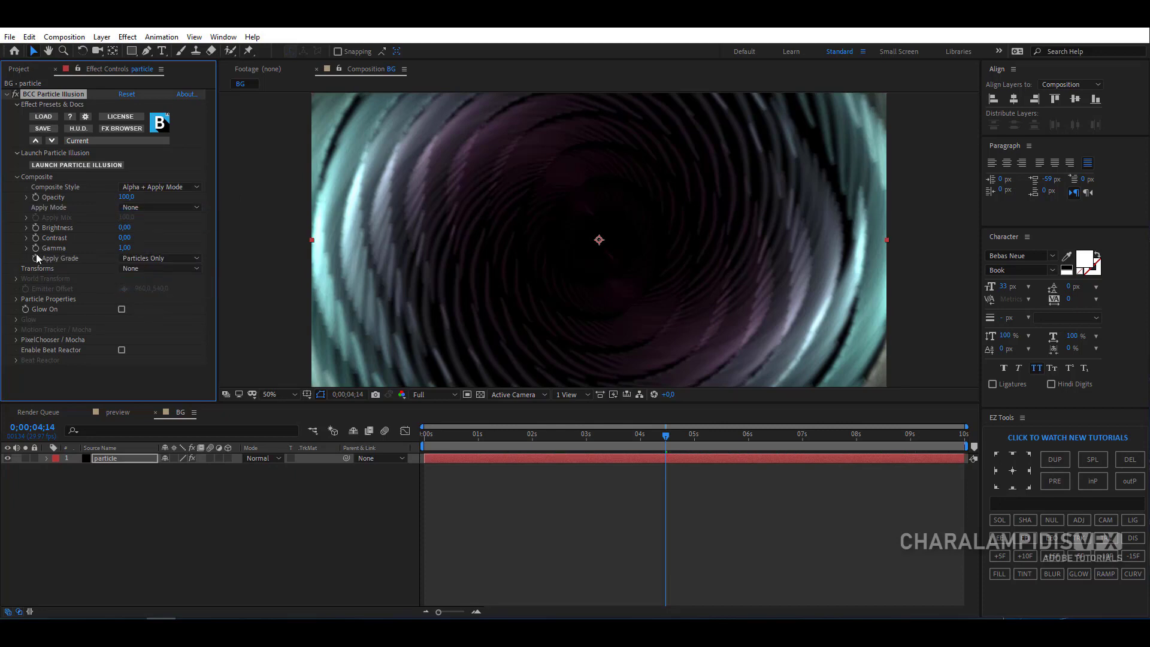
left_click_drag(126, 228, 130, 227)
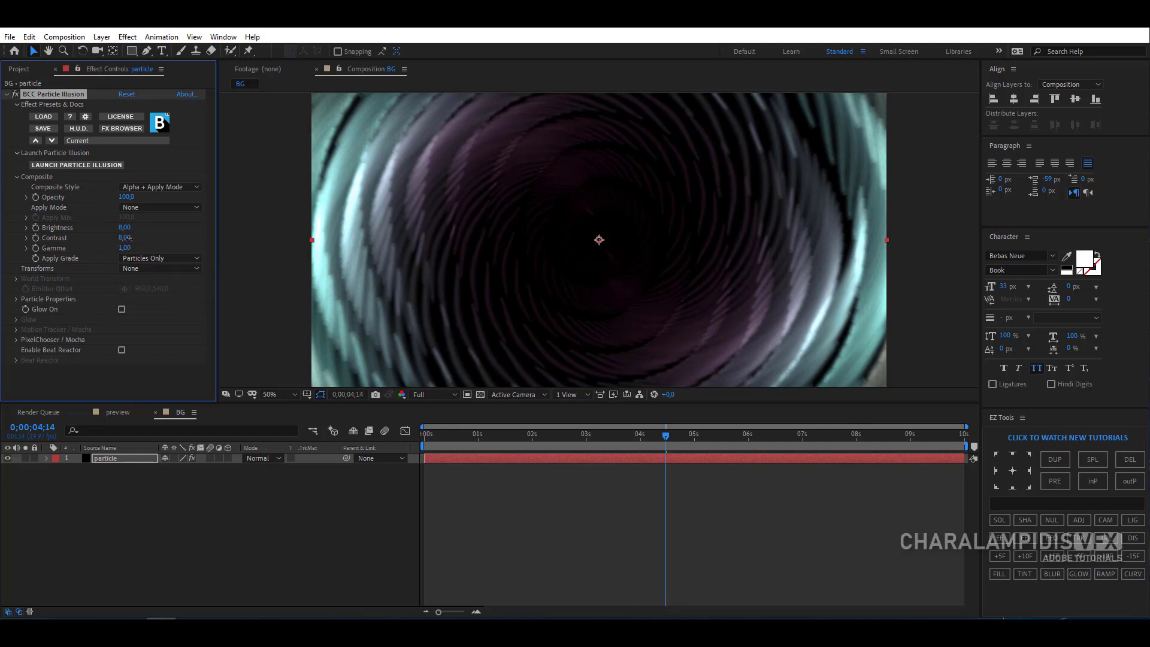
- Set the effect's Transforms to World and its World Transform Master Scale to 101
left_click(133, 268)
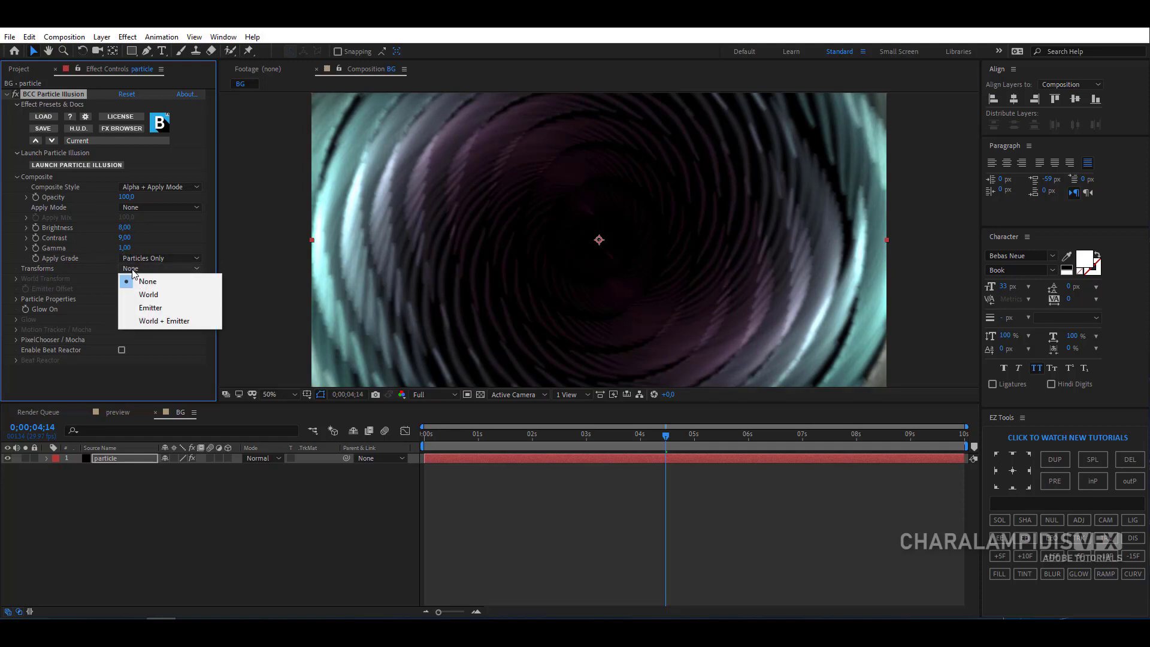
left_click(150, 295)
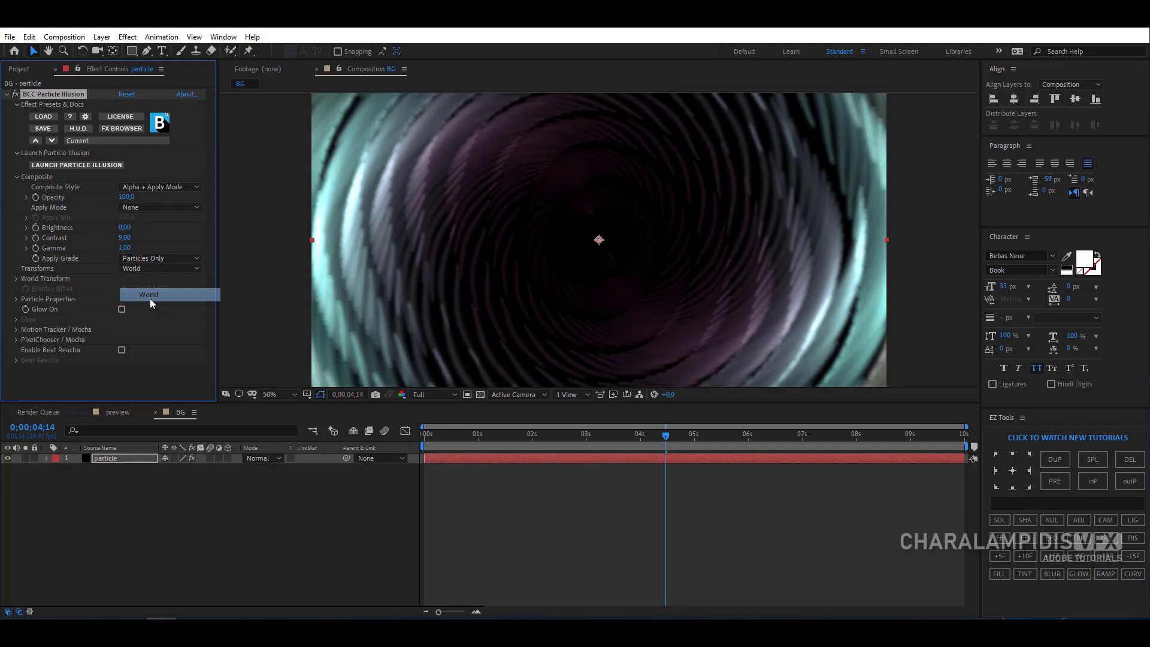
left_click(16, 279)
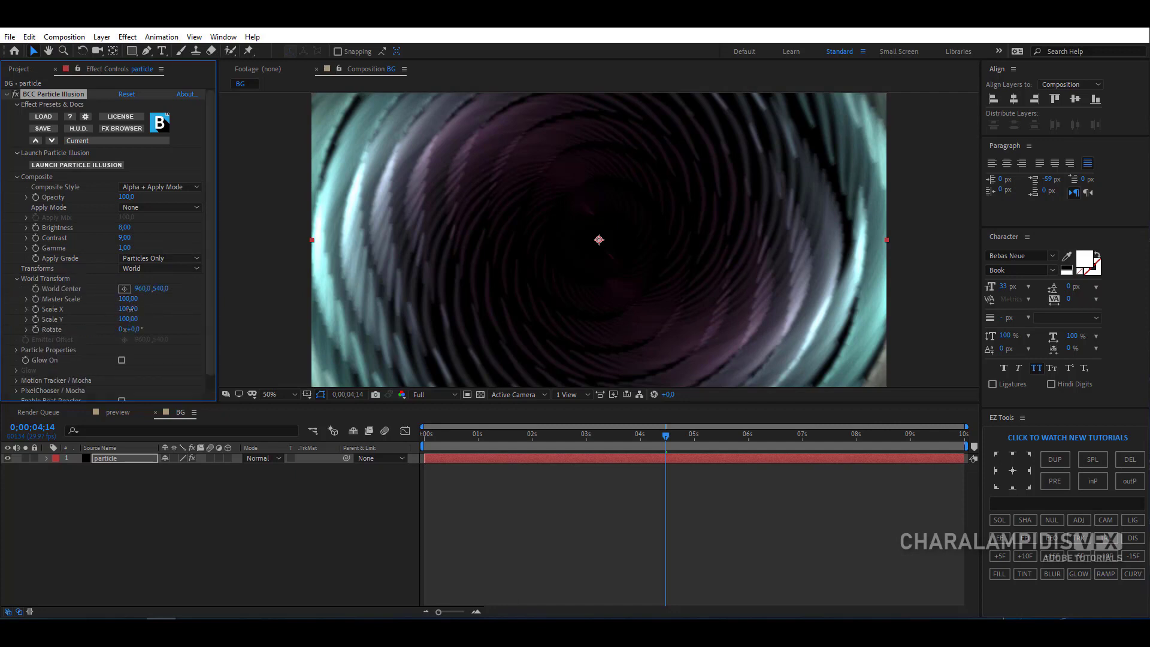
left_click_drag(129, 309, 129, 310)
left_click_drag(126, 298, 135, 306)
scroll(160, 299, "down", 2)
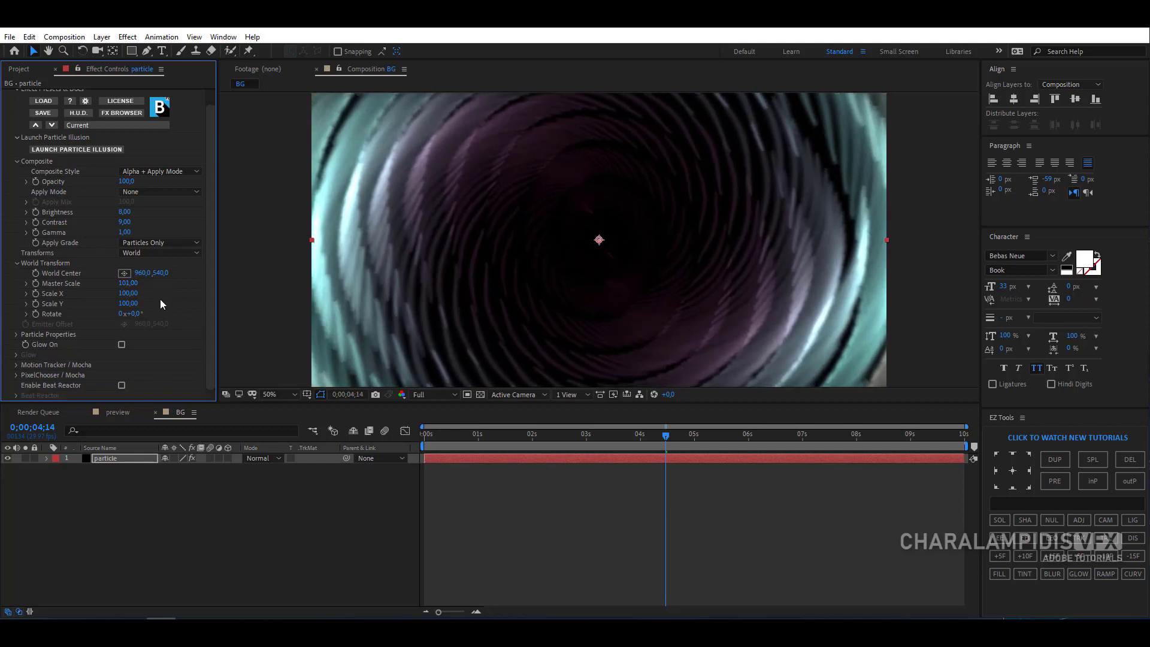
left_click(17, 263)
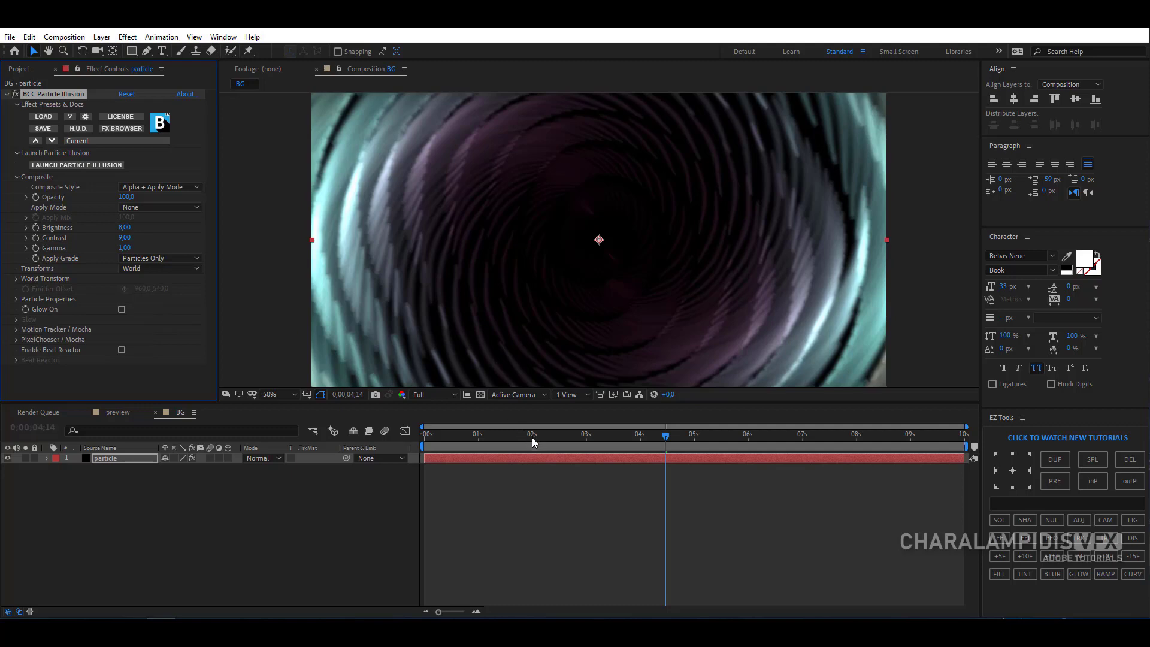
- Preview the composition from the start and show the transparency grid behind the particles
left_click_drag(533, 442, 419, 438)
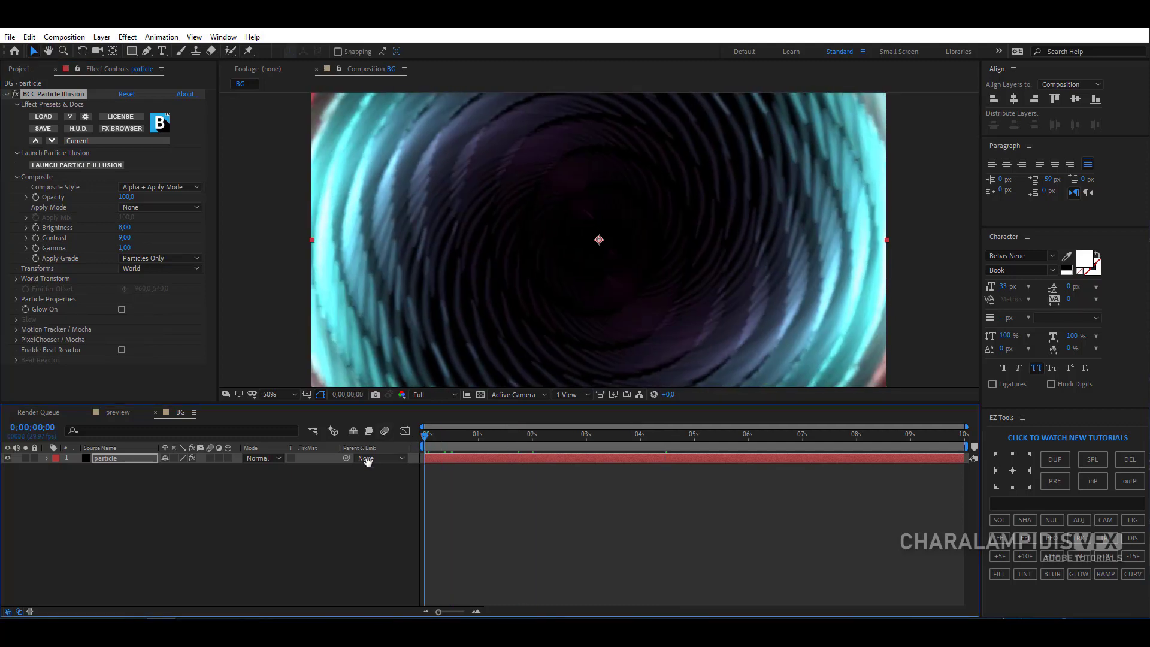
key("space")
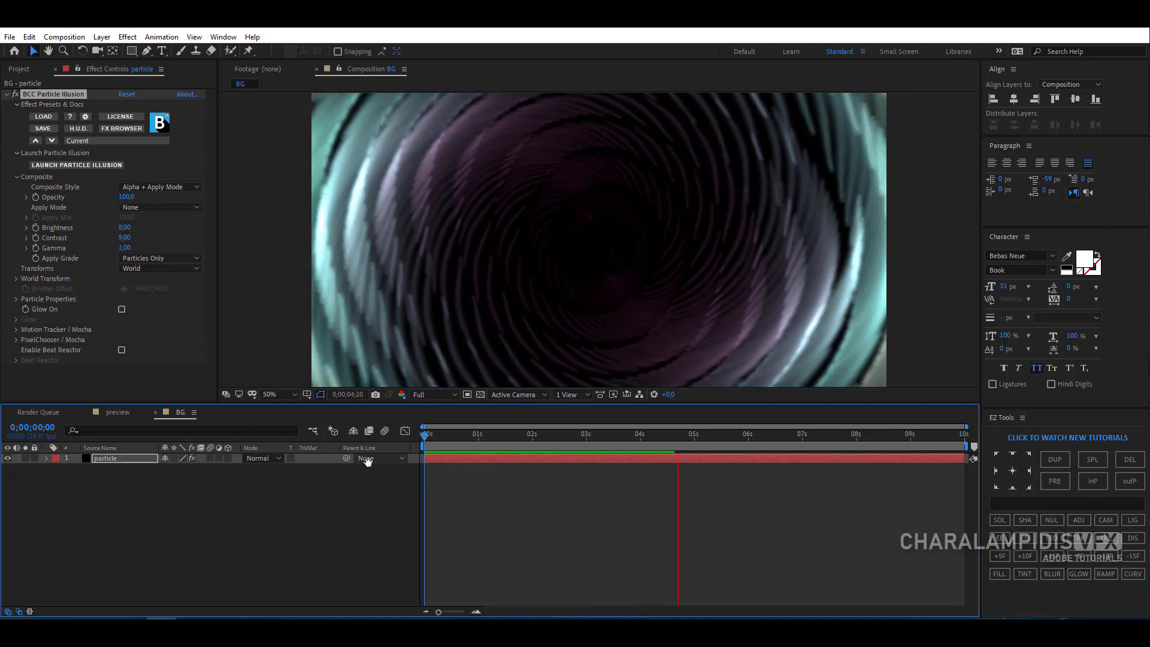
left_click(483, 394)
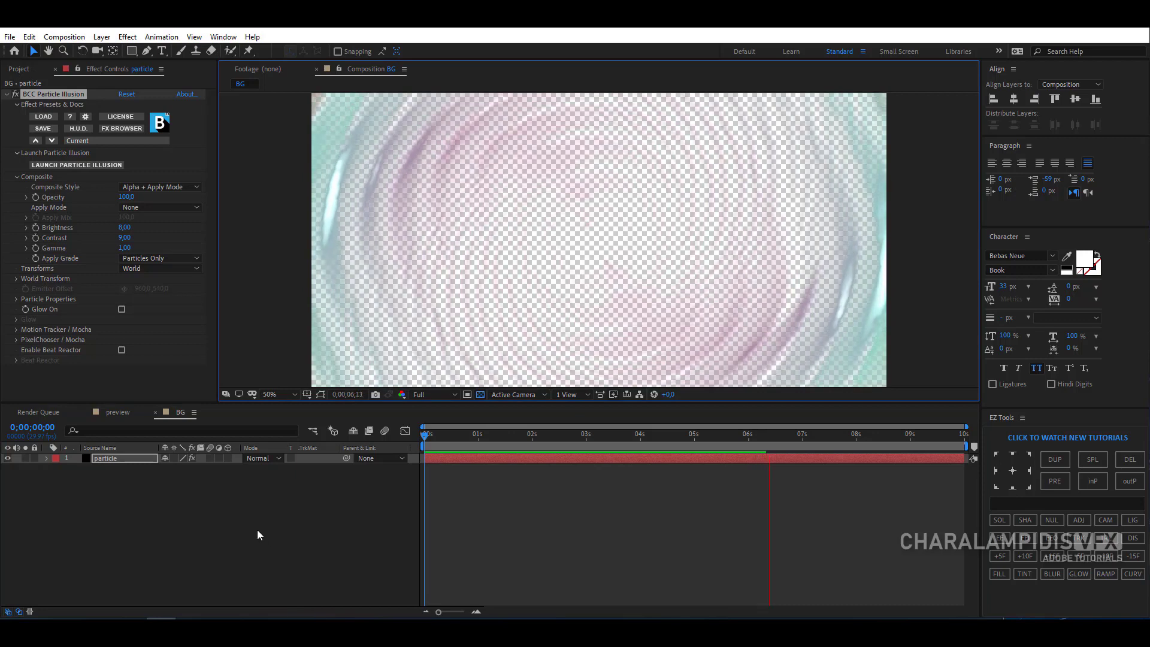